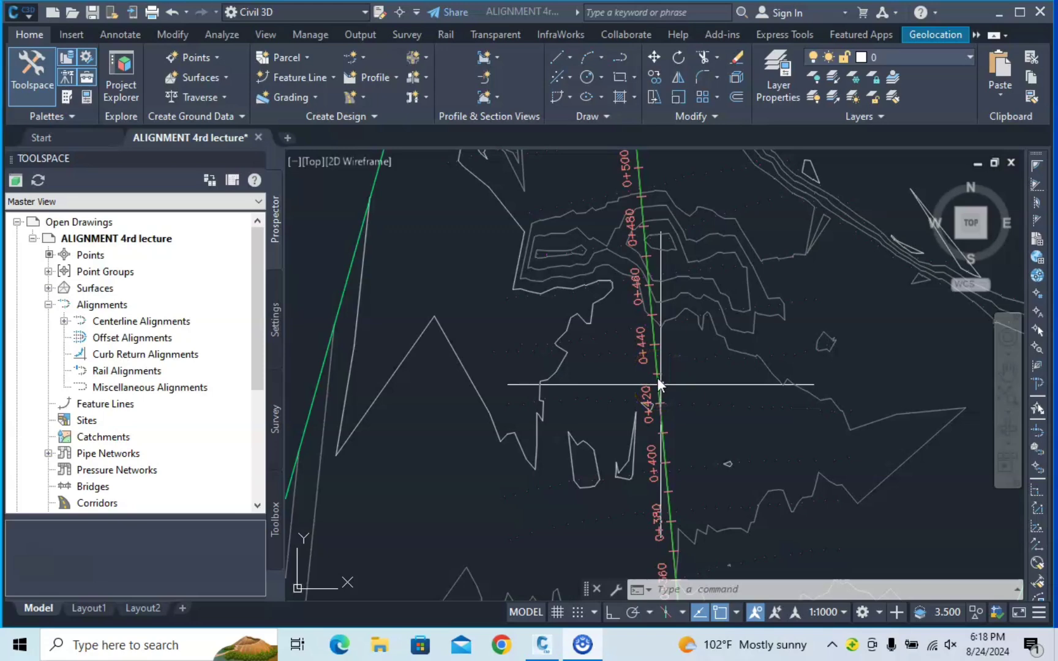
Examine the road alignment and its station labels along the curve and back to its beginning point
scroll(660, 384, "down", 4)
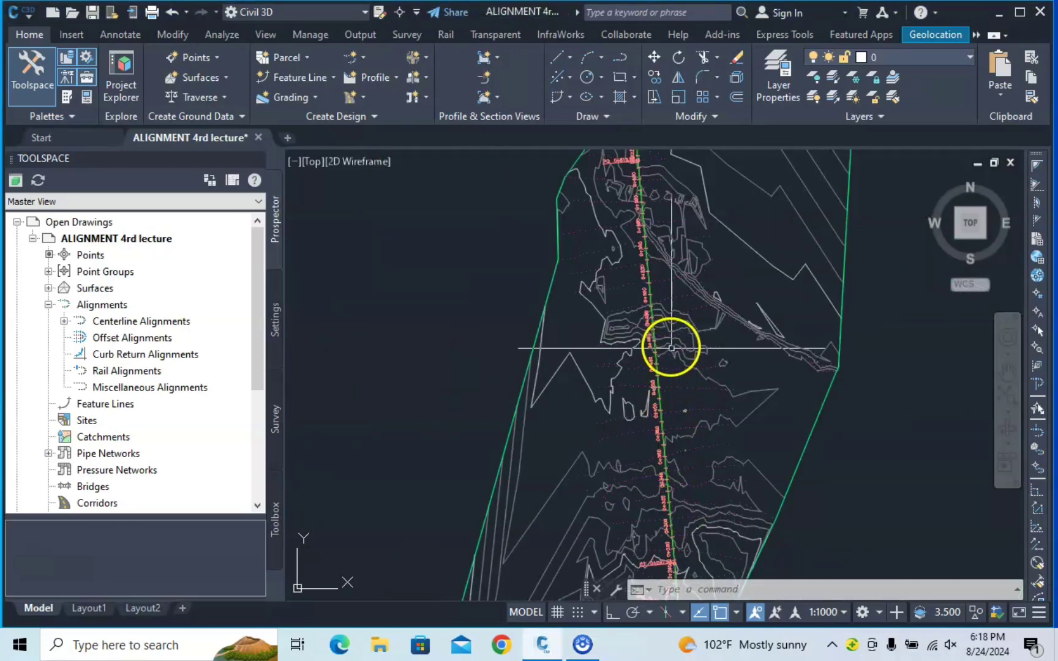
scroll(673, 350, "down", 3)
scroll(664, 361, "up", 5)
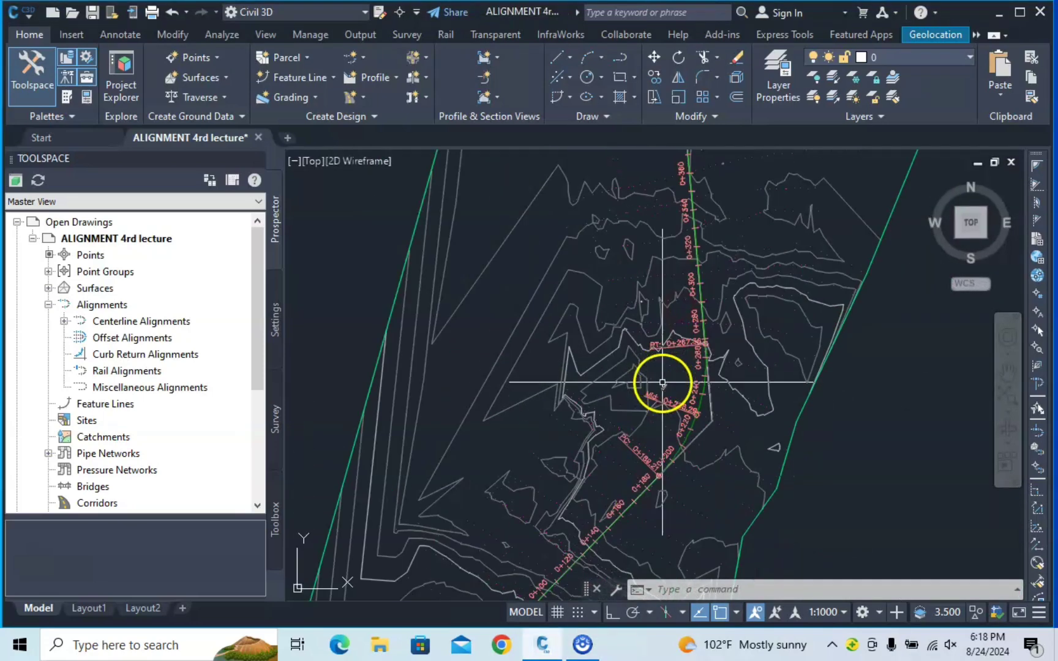
scroll(698, 403, "up", 2)
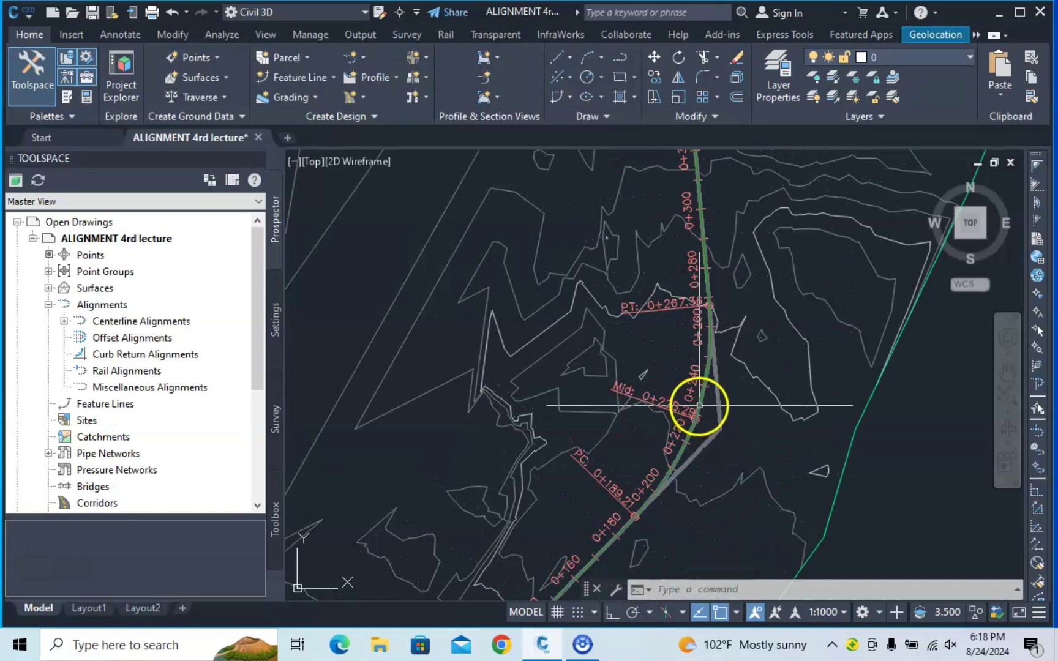
scroll(699, 405, "up", 2)
mouse_move(702, 401)
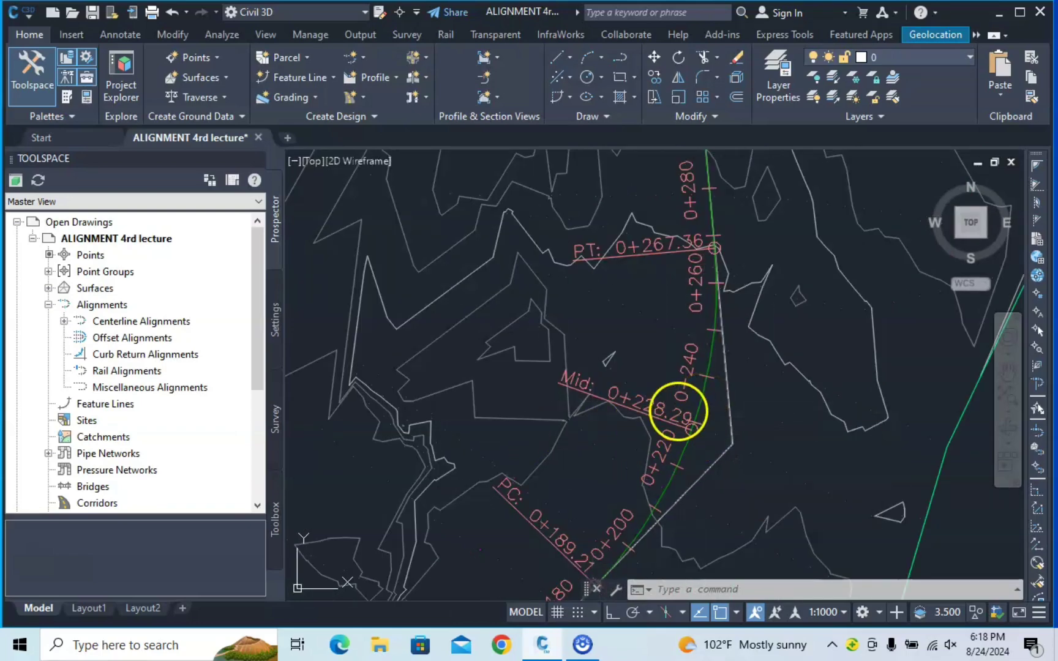
scroll(704, 397, "down", 5)
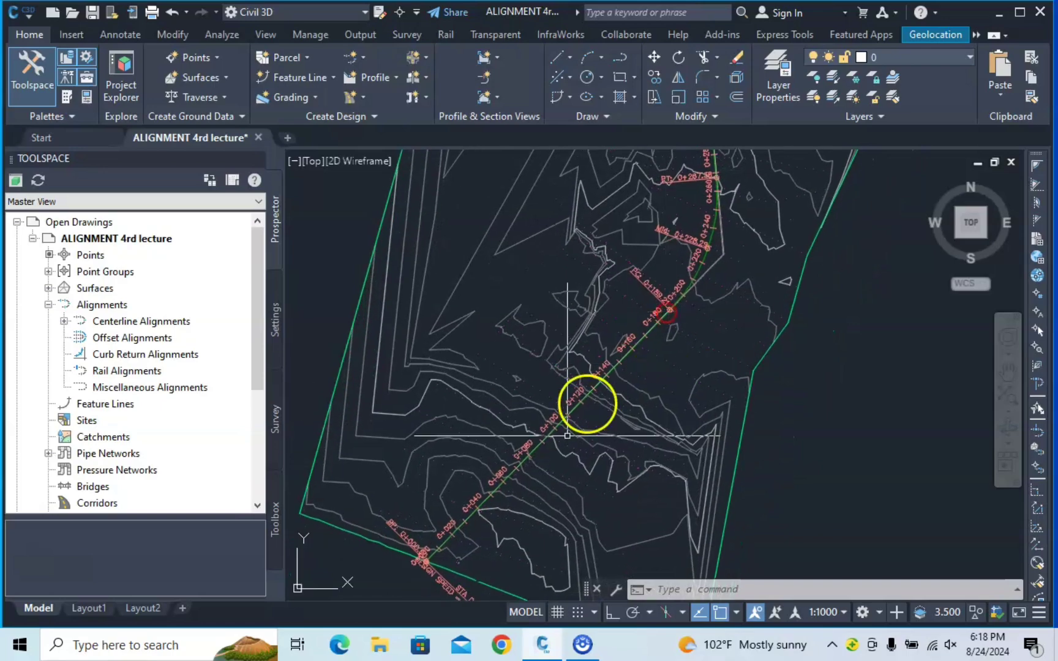
scroll(568, 435, "down", 2)
scroll(621, 463, "up", 4)
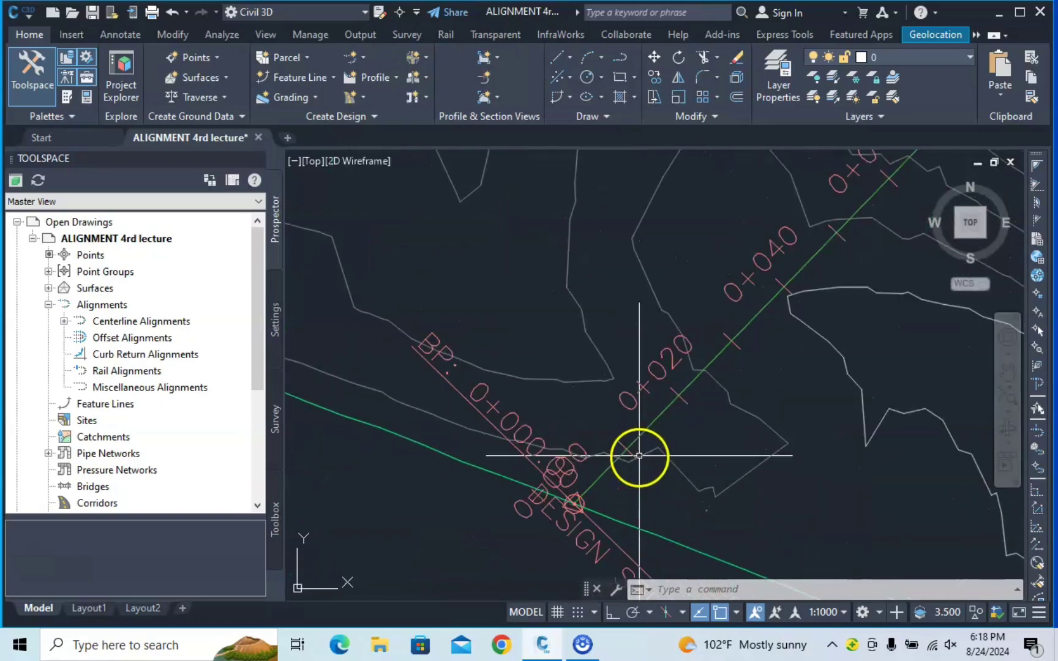
Create offset alignments from the jafnain road alignment, one on each side, with 5 m incremental offsets over its full length
left_click(658, 418)
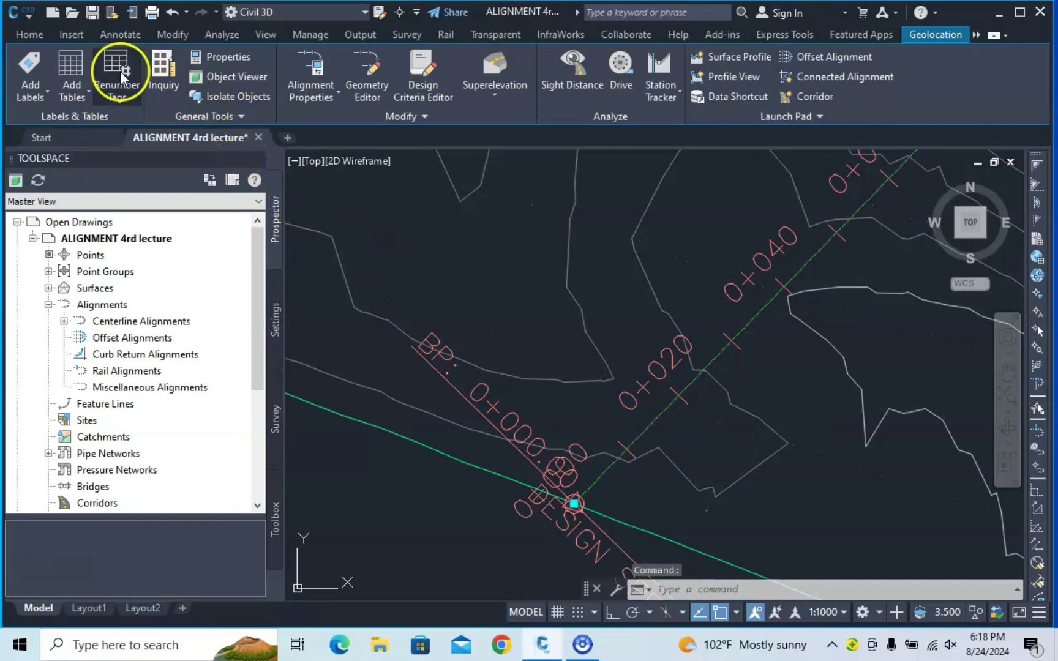
left_click(23, 35)
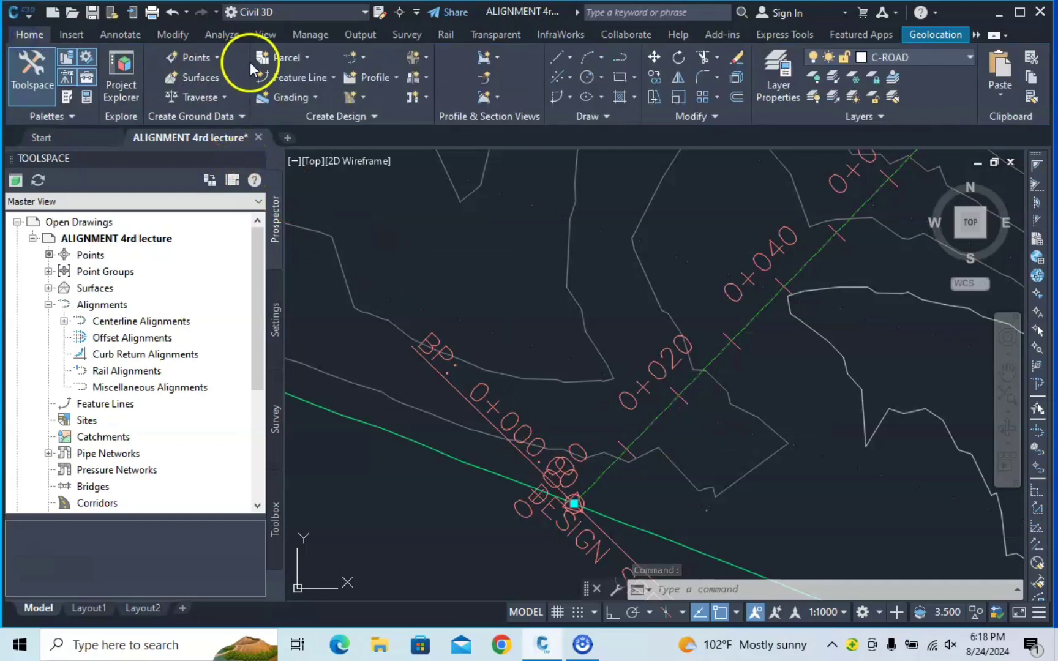
left_click(360, 55)
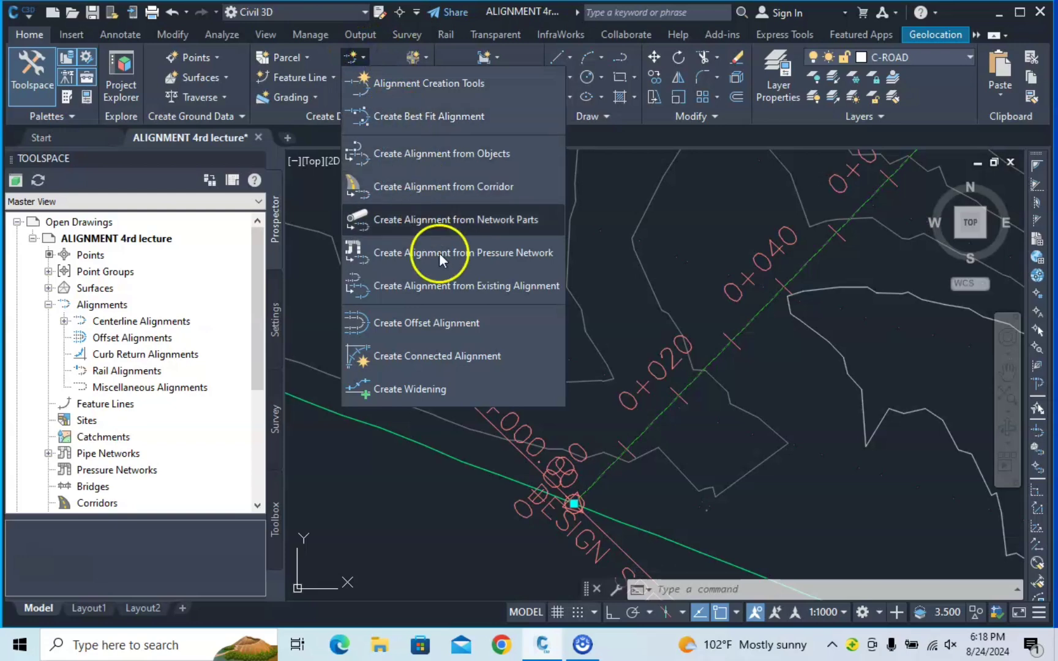
left_click(442, 324)
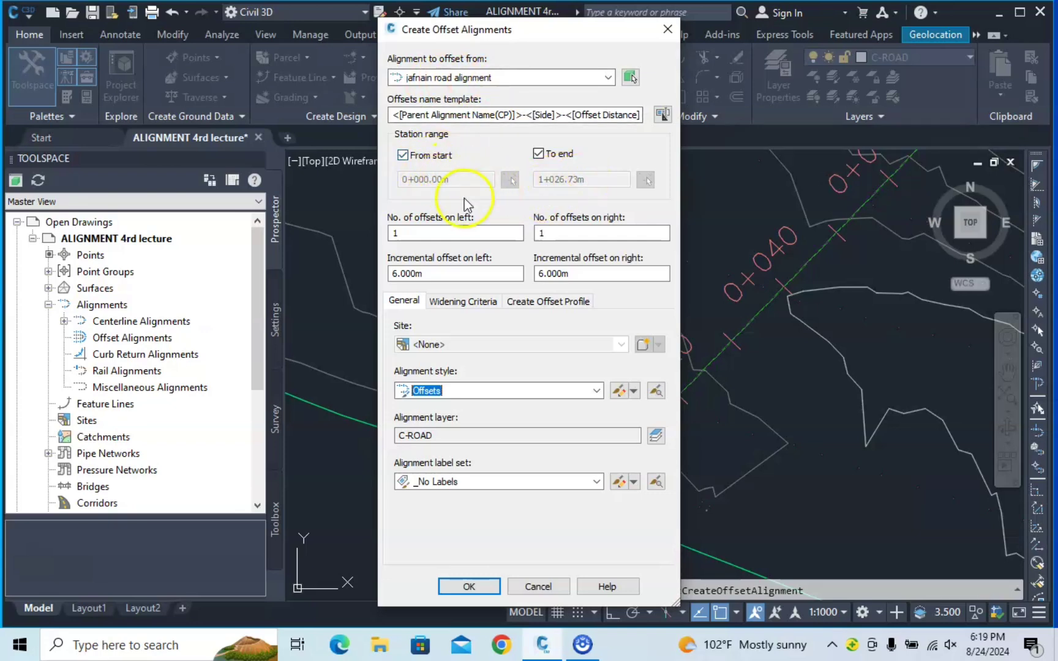
left_click(412, 233)
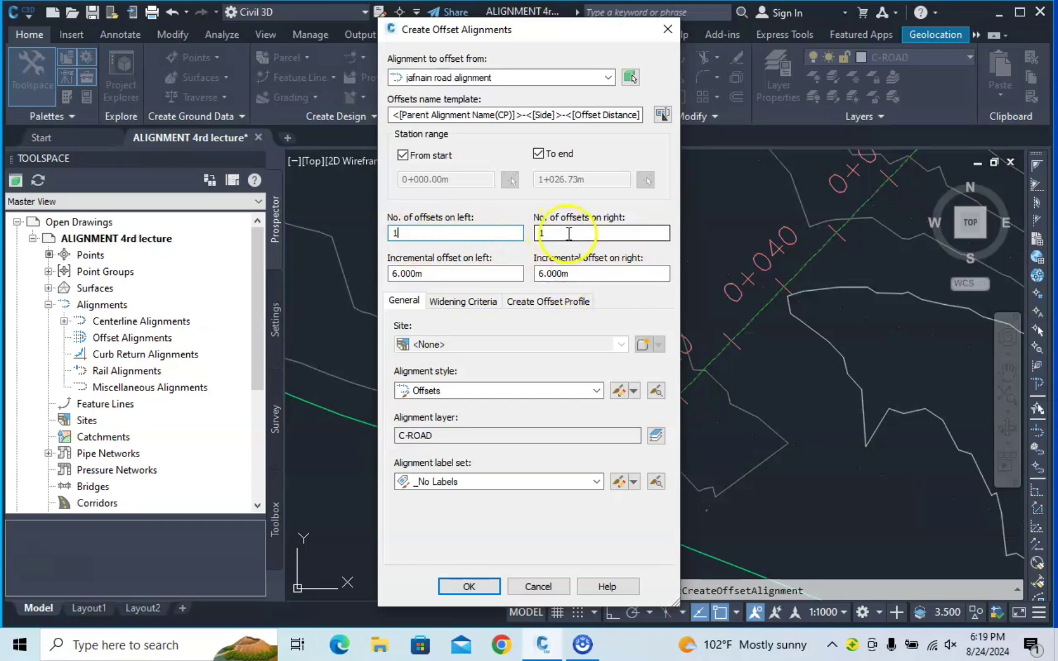
left_click(440, 273)
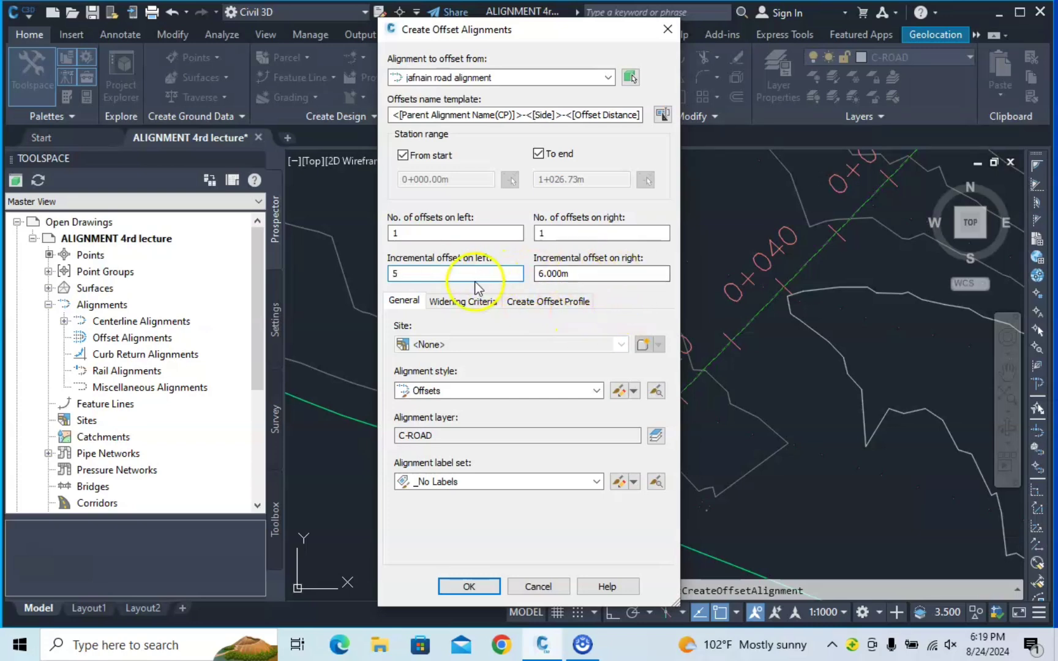
left_click(579, 273)
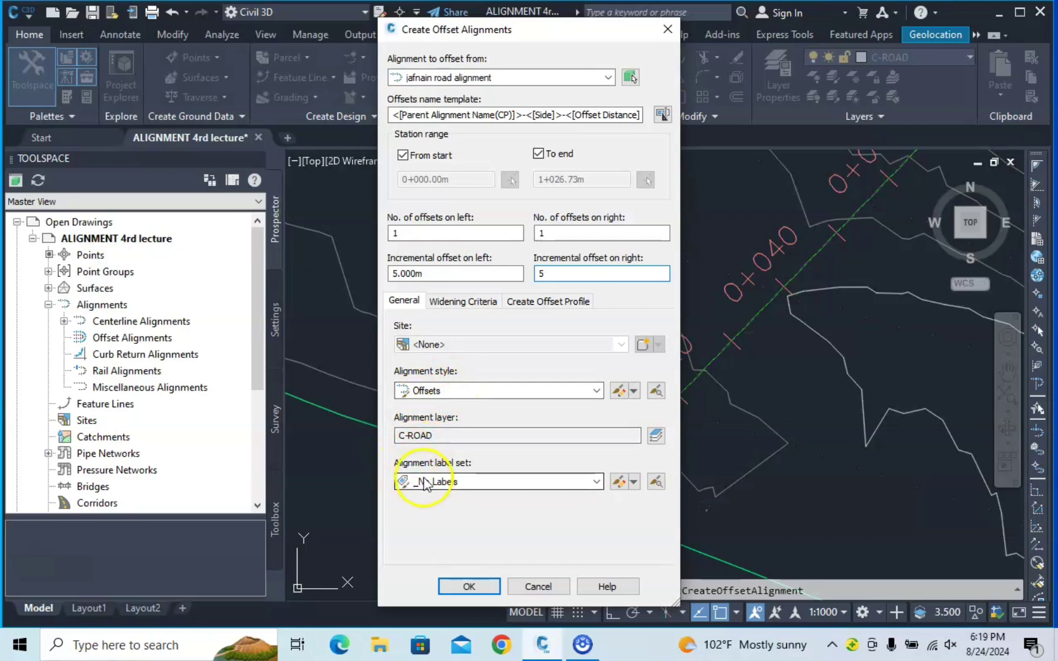
left_click(469, 589)
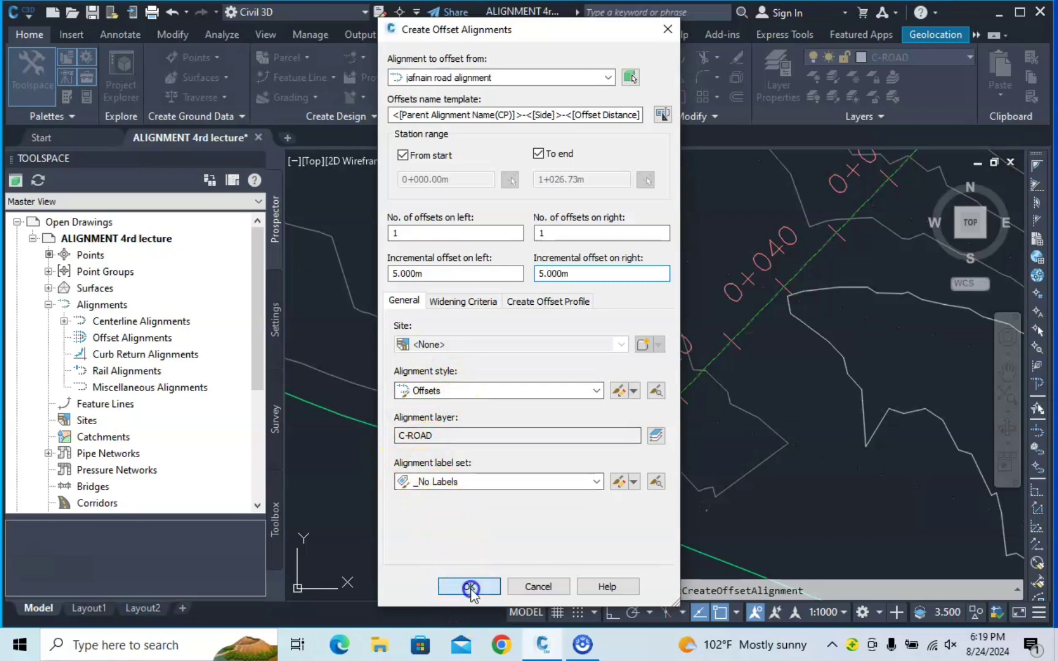
Inspect the left and right offset alignments along the straights and the curve of the road
scroll(761, 365, "down", 6)
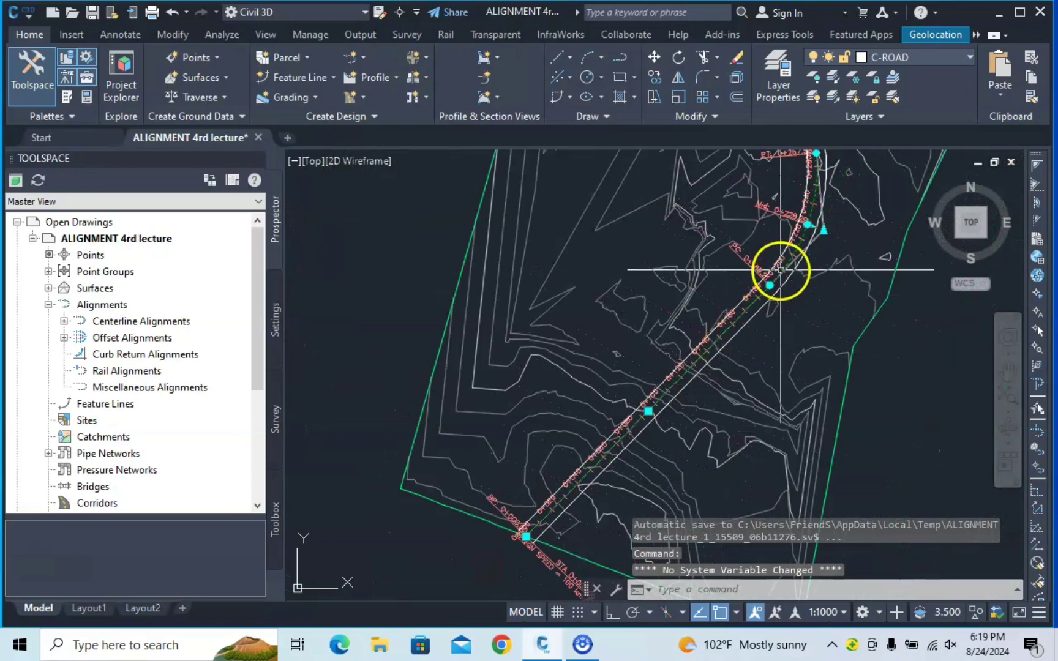
middle_click_drag(780, 271, 645, 508)
middle_click_drag(708, 253, 679, 384)
scroll(673, 368, "up", 5)
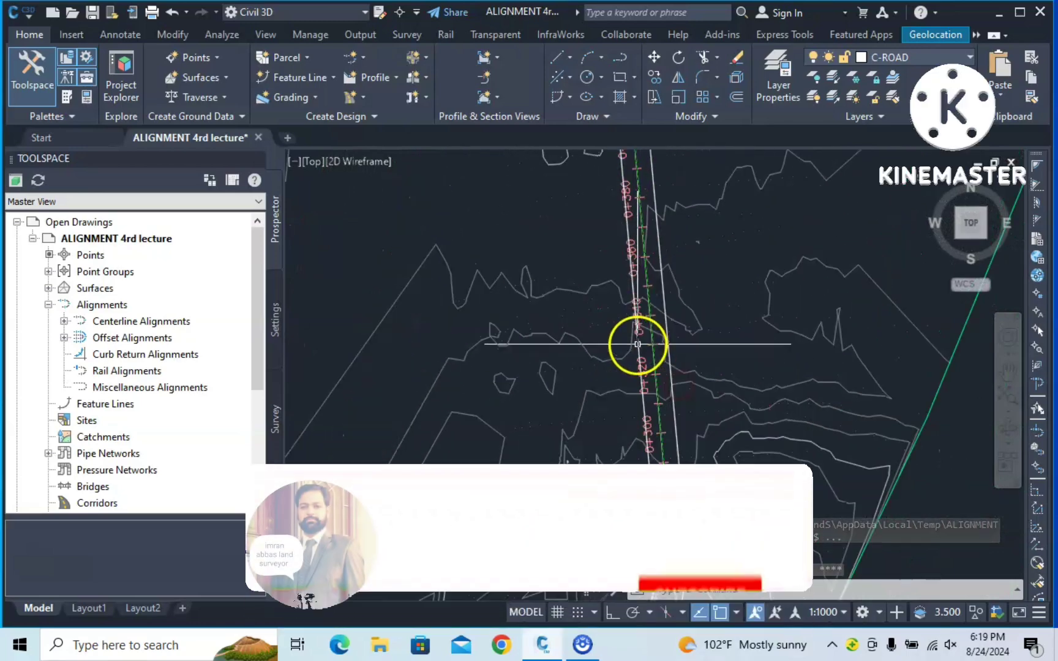
scroll(667, 317, "down", 4)
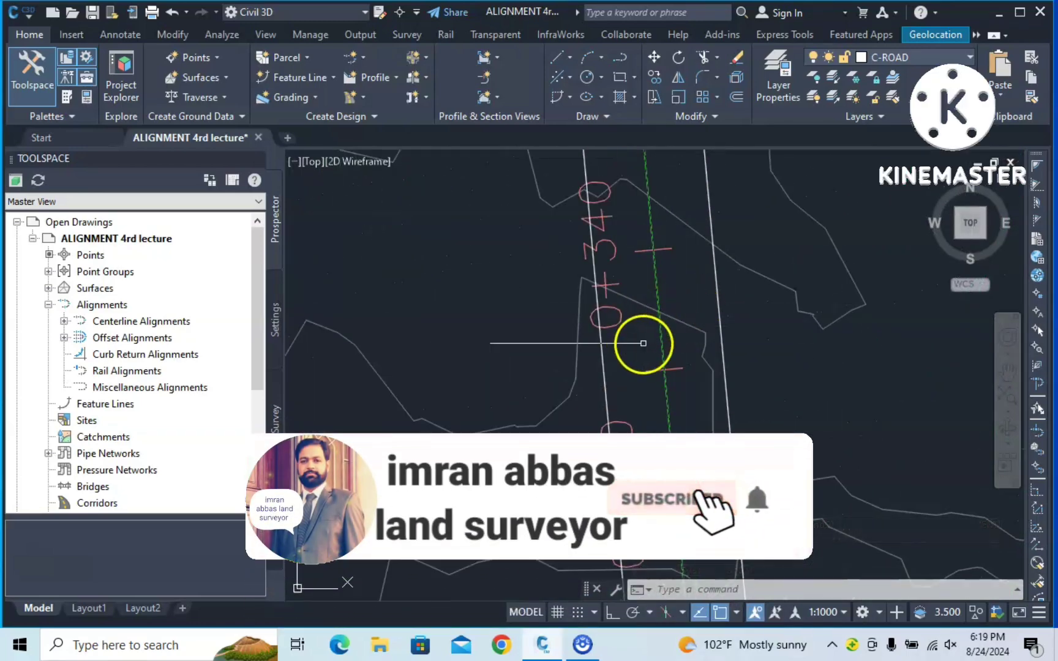
mouse_move(658, 306)
middle_mouse_down()
mouse_move(656, 360)
mouse_move(680, 312)
middle_mouse_up()
scroll(685, 314, "down", 3)
scroll(680, 389, "up", 2)
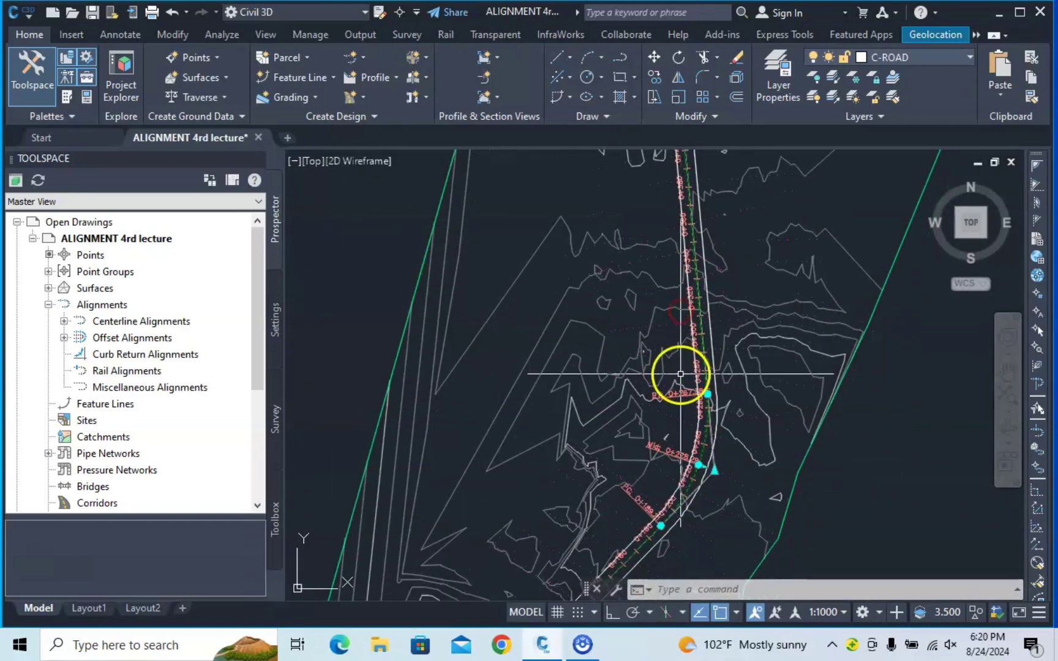
scroll(666, 389, "up", 2)
middle_click_drag(609, 425, 672, 346)
scroll(623, 377, "down", 4)
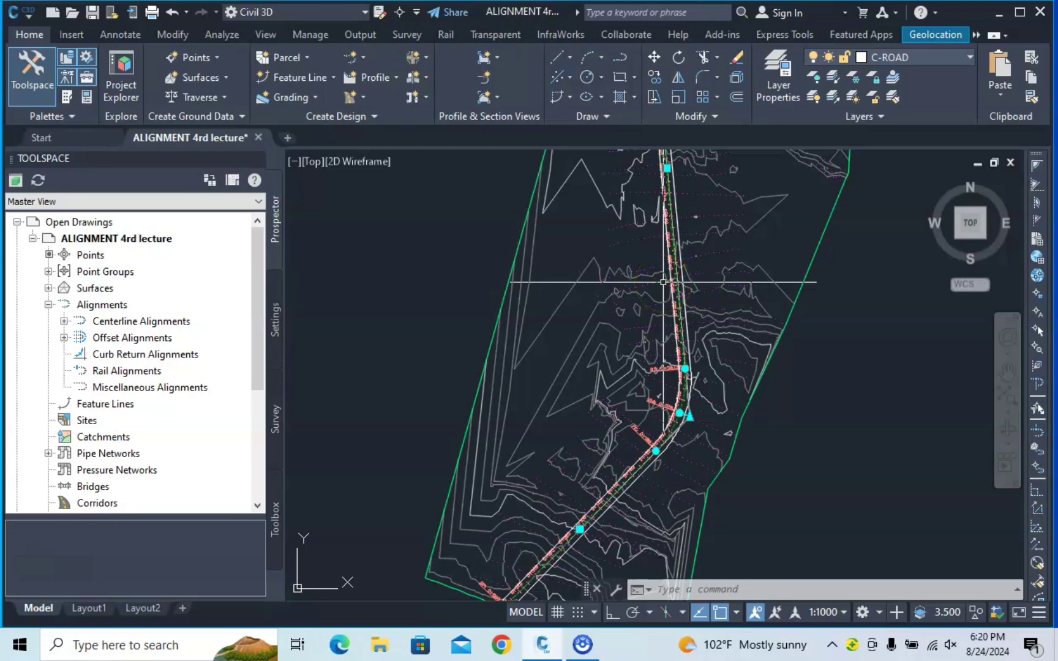
Set up a new centerline alignment layout named jf1, using the Proposed style and the All Labels label set
left_click(690, 283)
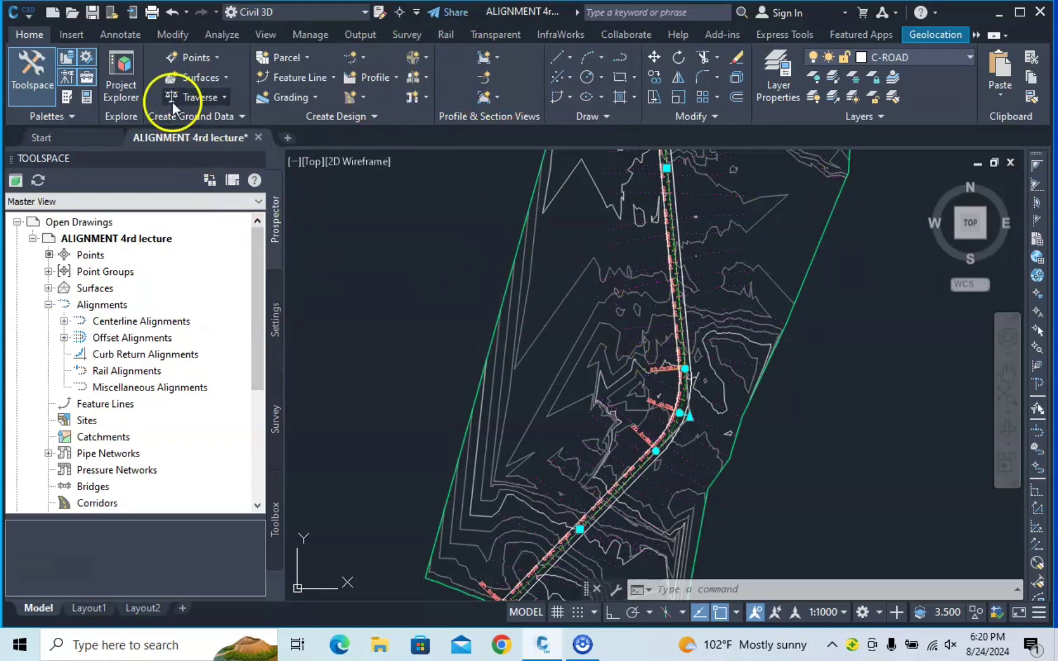
left_click(363, 57)
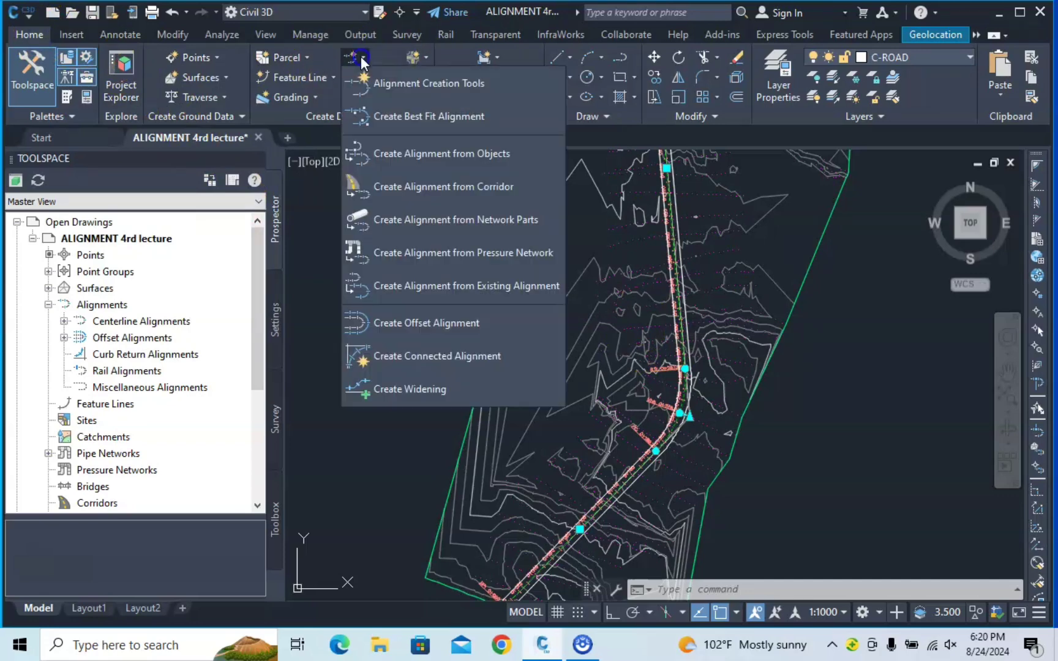
left_click(383, 78)
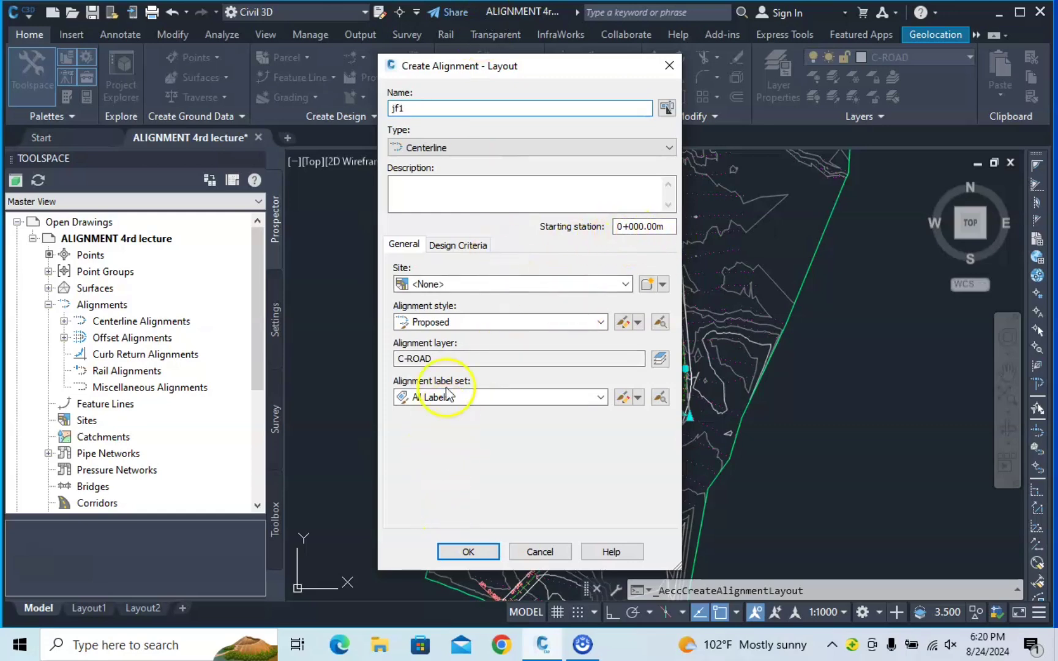
left_click(469, 552)
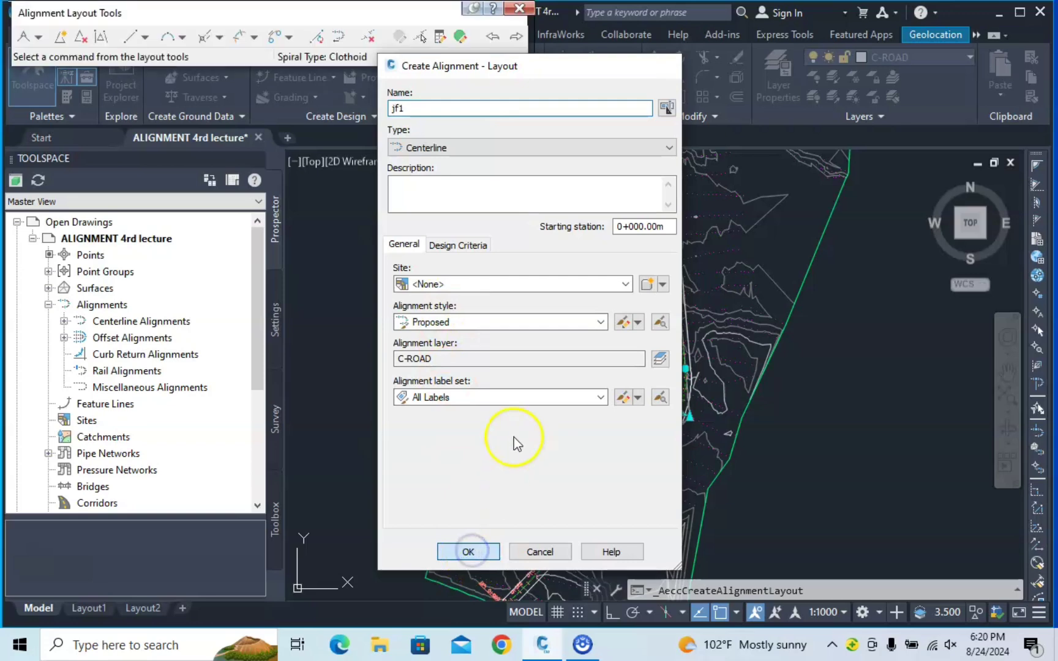
Draw alignment jf1 as Tangent-Tangent (With Curves) from the western surface boundary across the road to the northeastern boundary, and close the layout tools
left_click(39, 41)
left_click(37, 73)
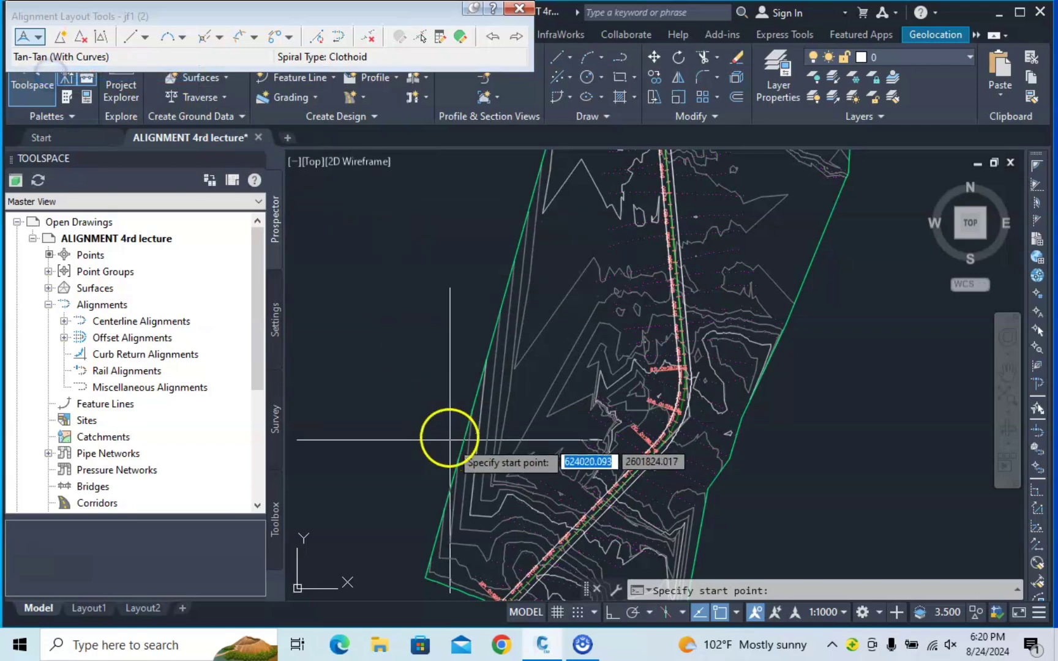
scroll(491, 457, "up", 2)
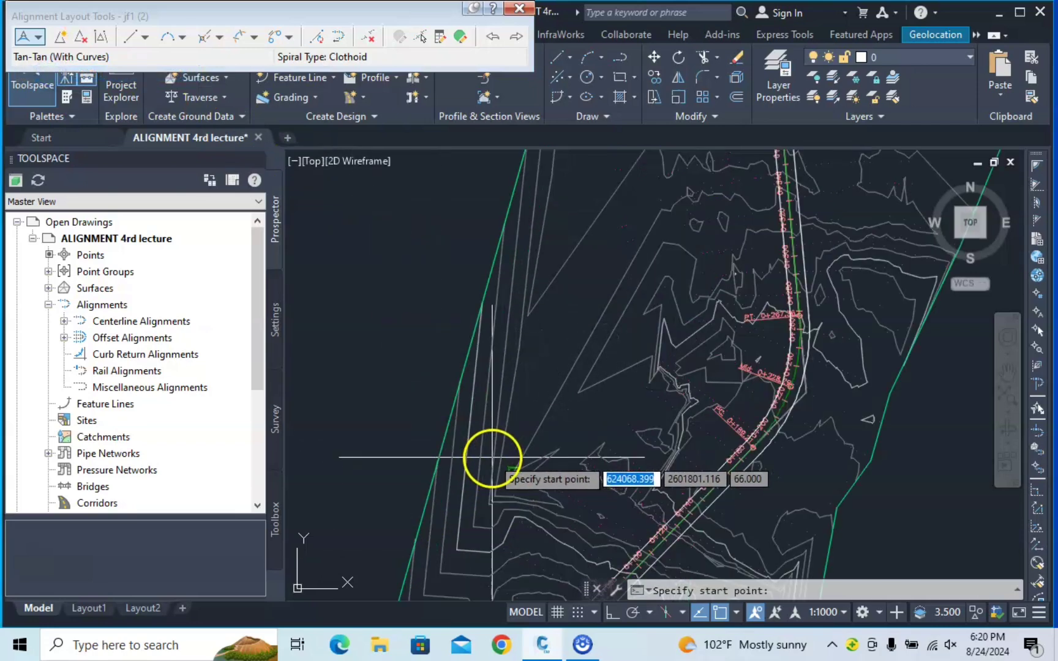
left_click(439, 460)
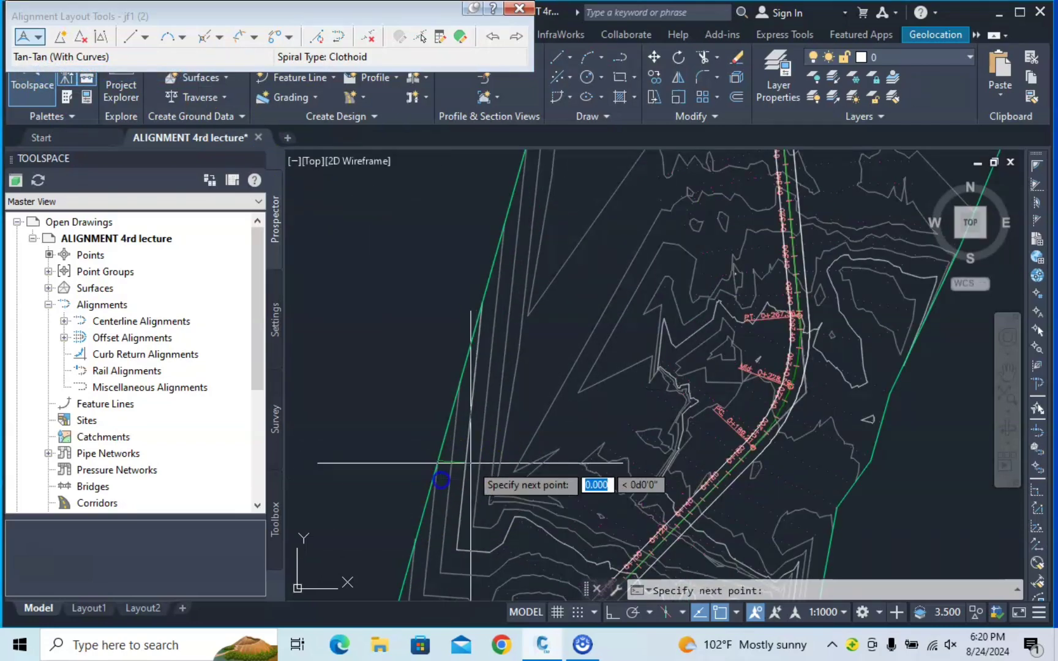
left_click(707, 348)
middle_click_drag(843, 220, 767, 320)
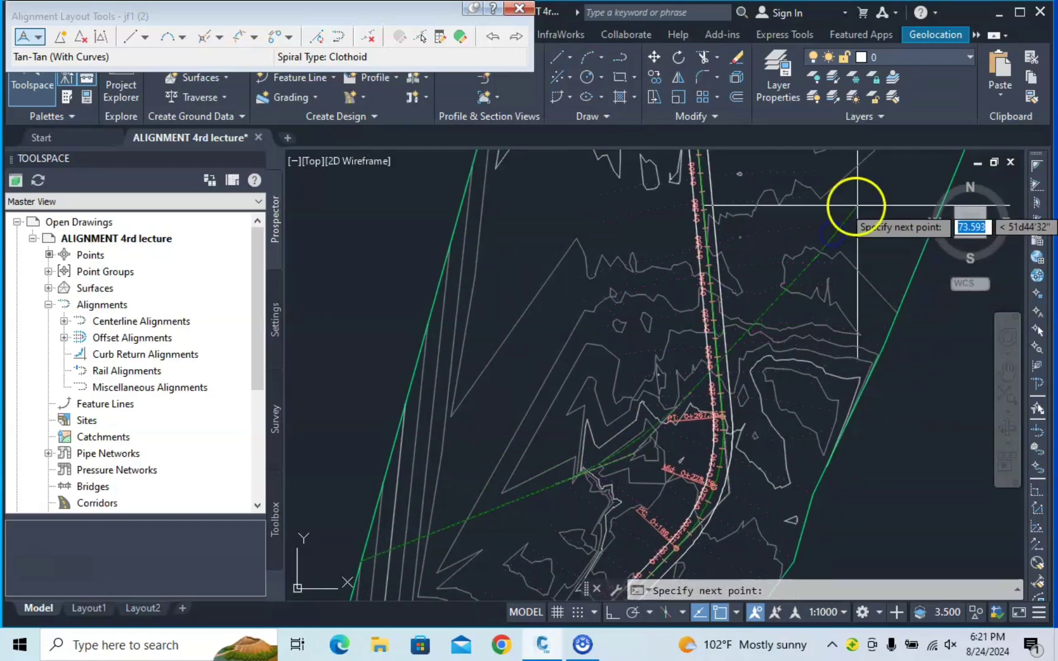
middle_click_drag(857, 205, 733, 314)
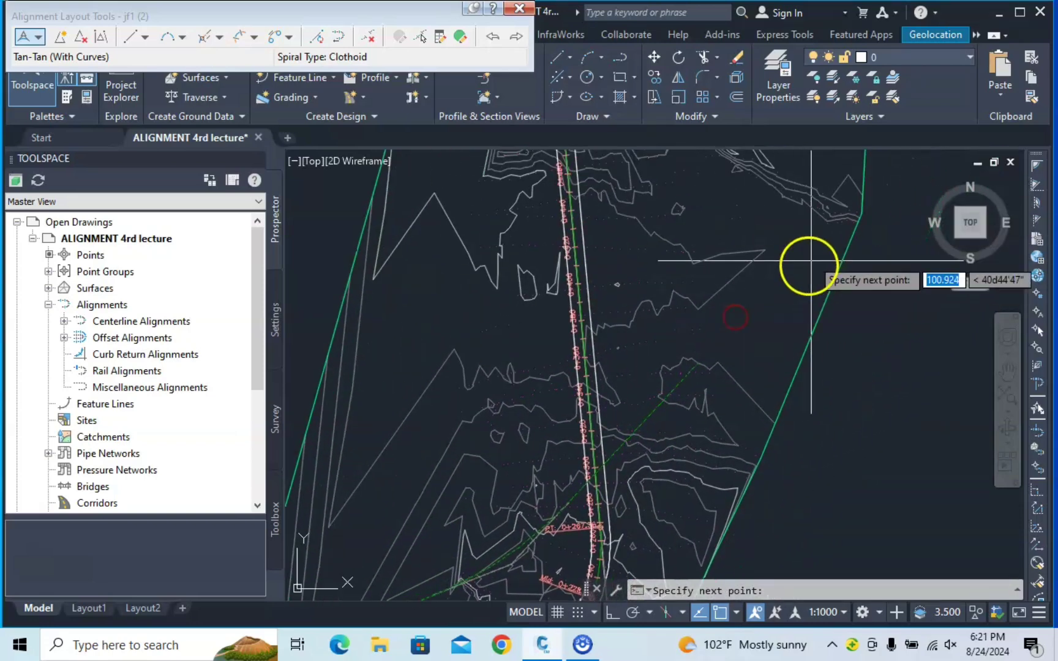
left_click(860, 213)
key("Return")
middle_click_drag(625, 418, 643, 279)
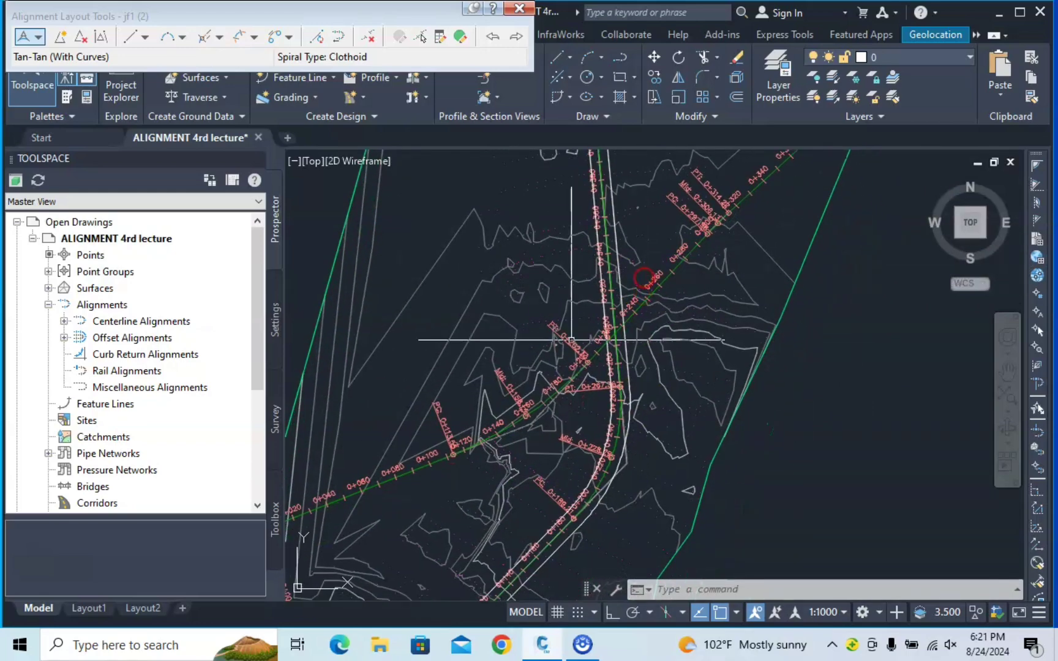
scroll(571, 340, "up", 5)
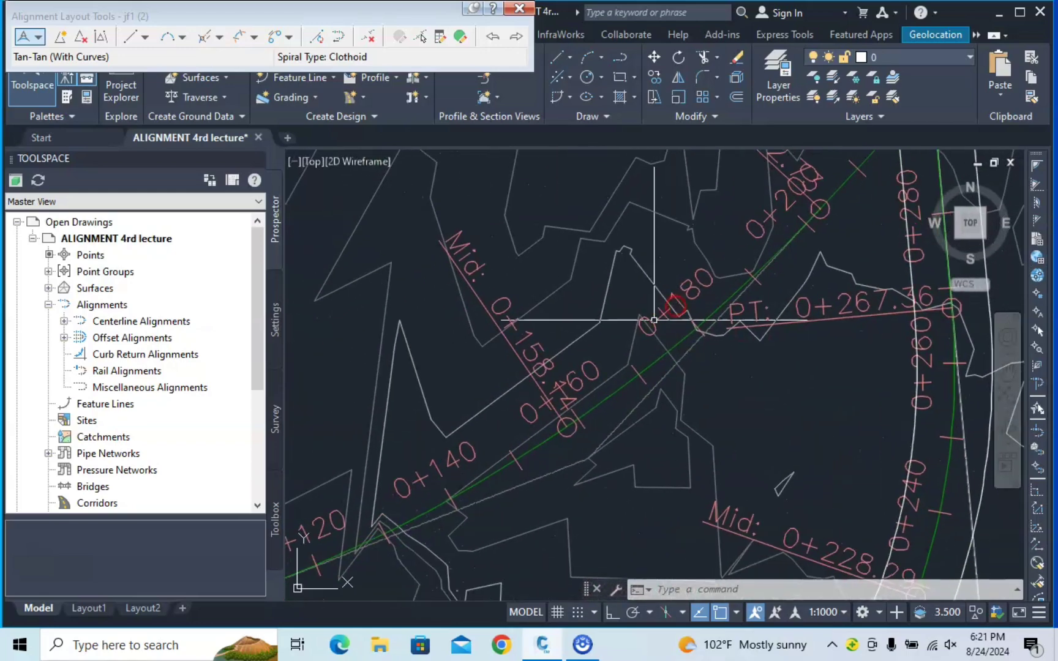
scroll(654, 319, "down", 6)
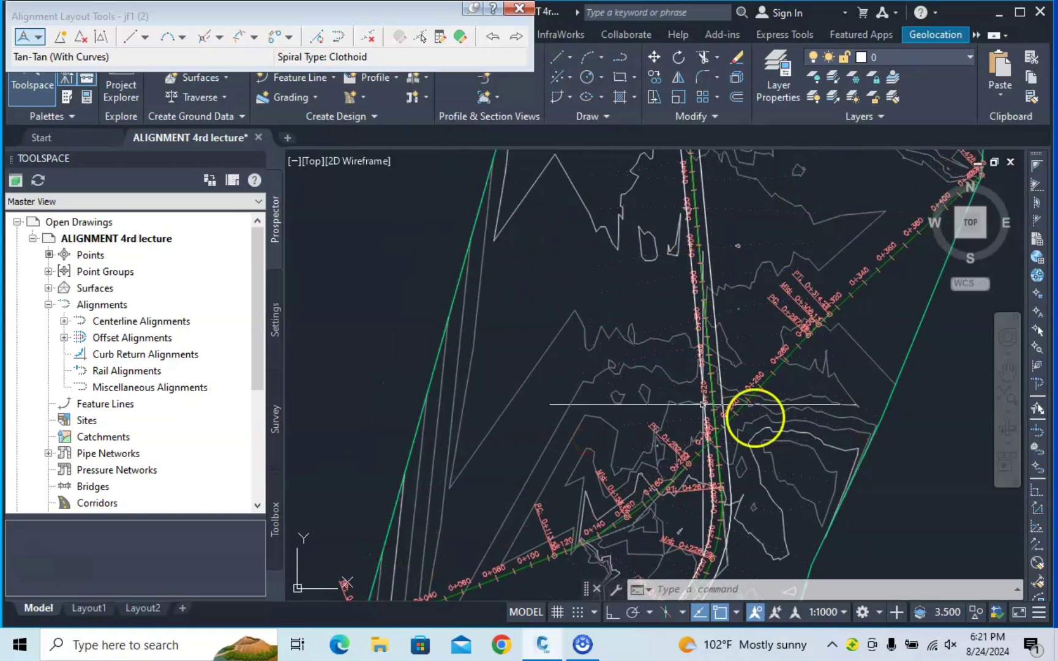
left_click(519, 9)
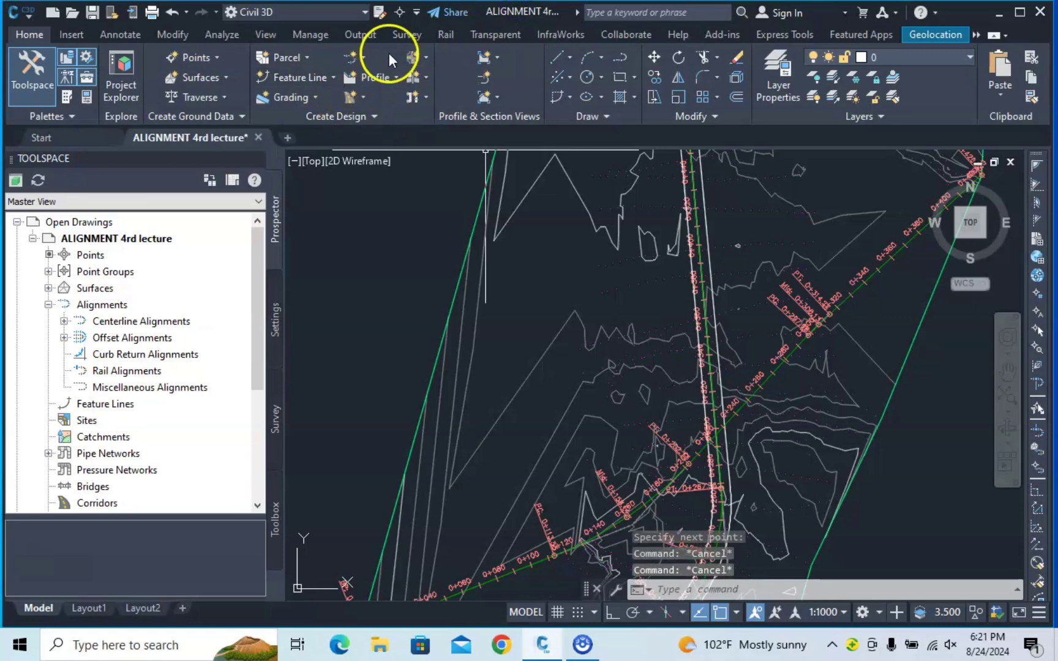
Set up a new centerline alignment layout named jf2, using the Proposed style and the All Labels label set
left_click(361, 57)
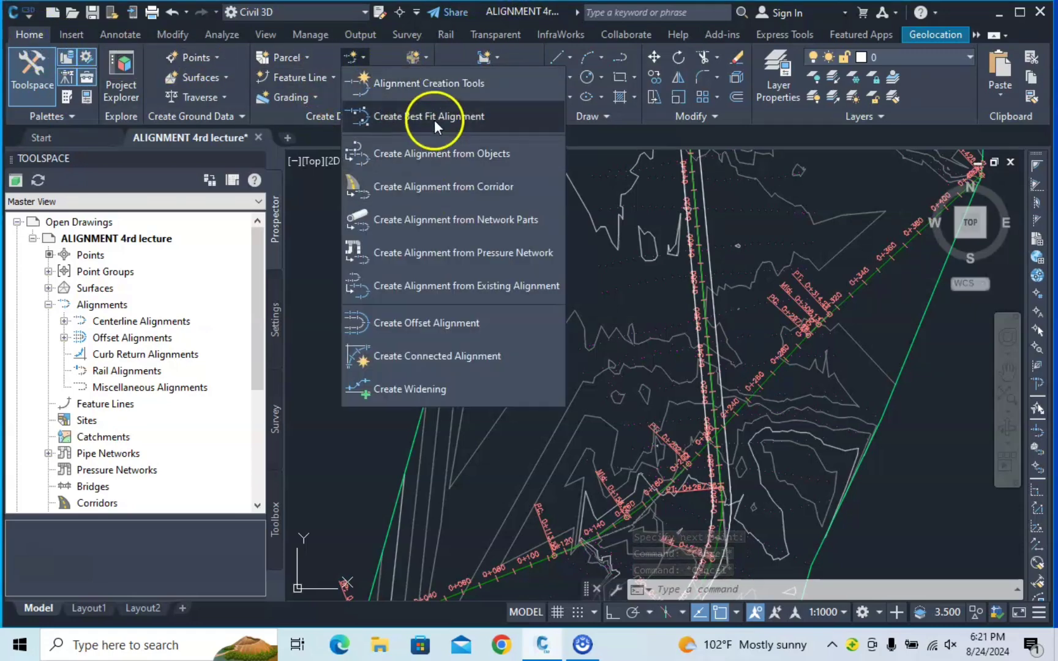
left_click(441, 85)
type("jf1")
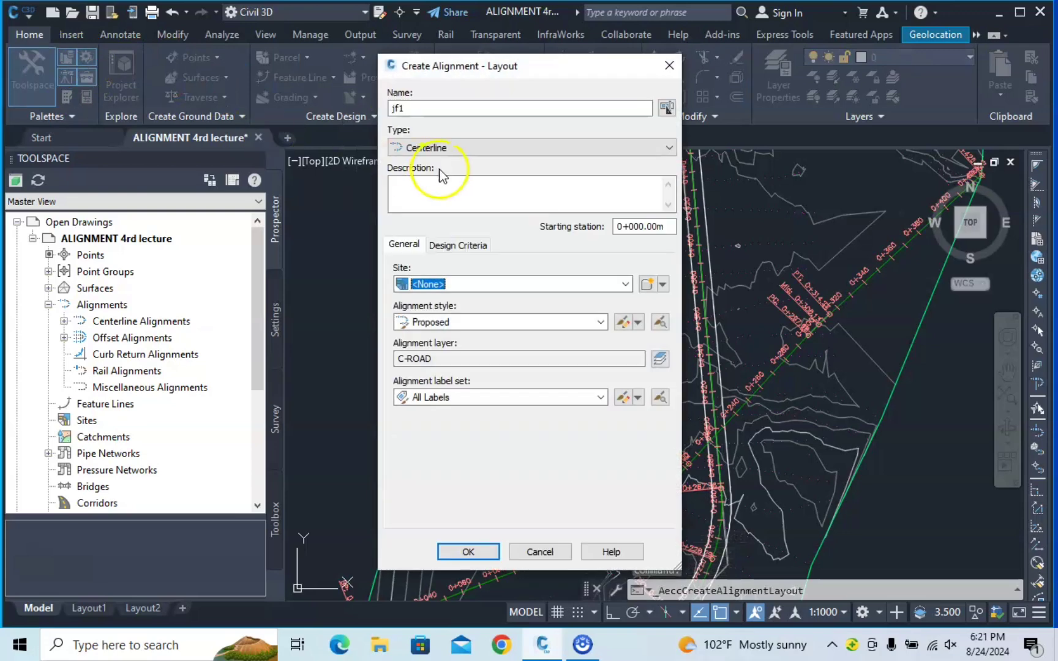
left_click(421, 106)
type("1")
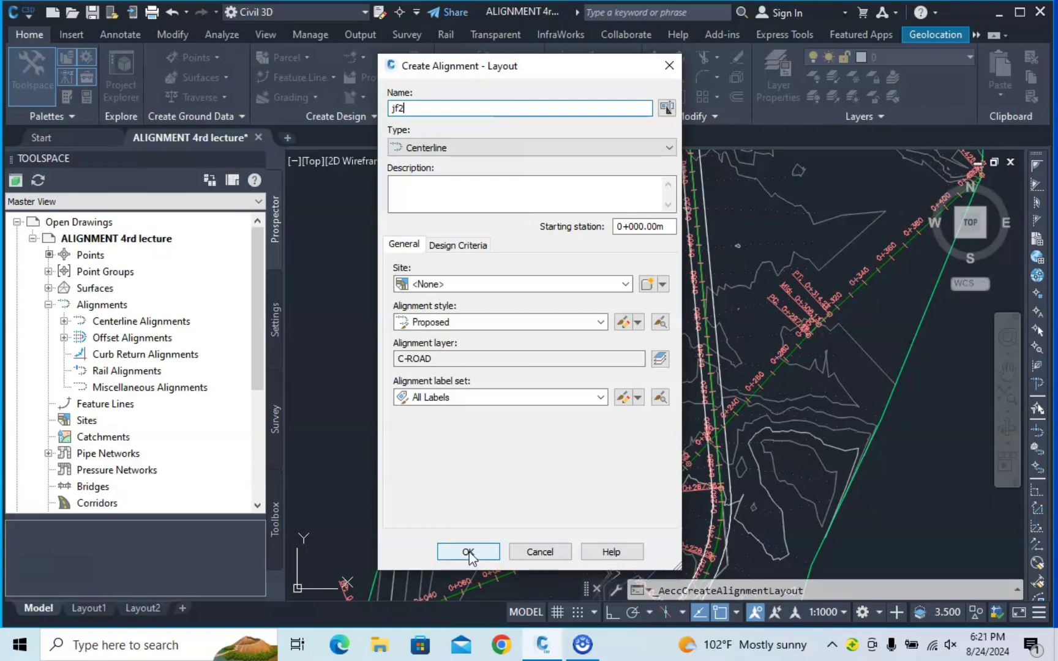
left_click(468, 553)
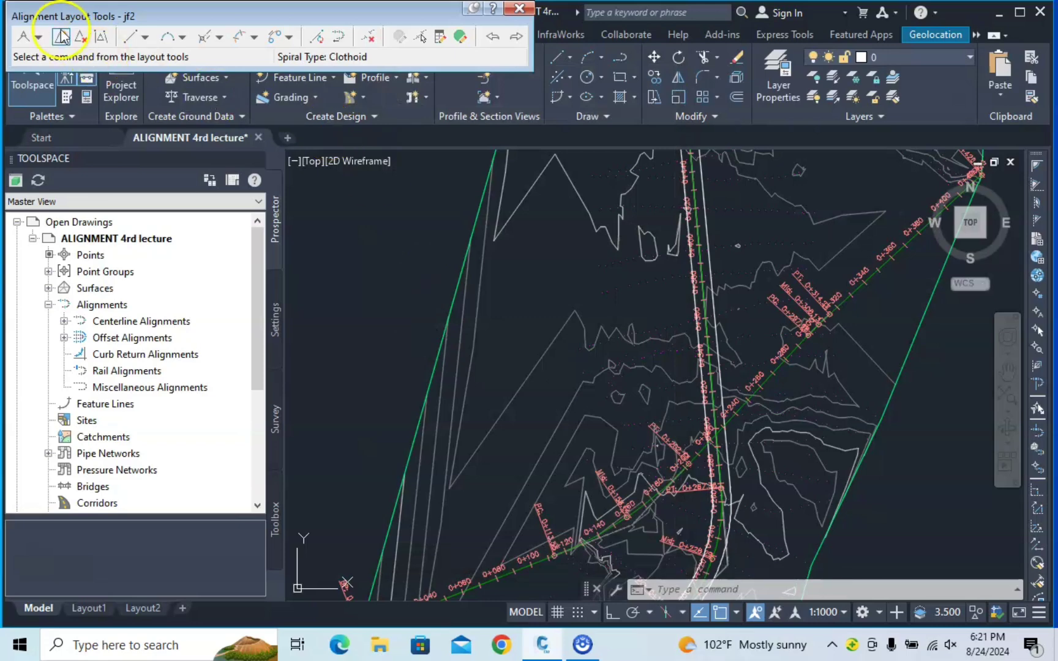
Draw alignment jf2 as Tangent-Tangent (With Curves), north of jf1, from the western surface boundary across the road to the eastern boundary, and close the layout tools
left_click(38, 39)
left_click(57, 71)
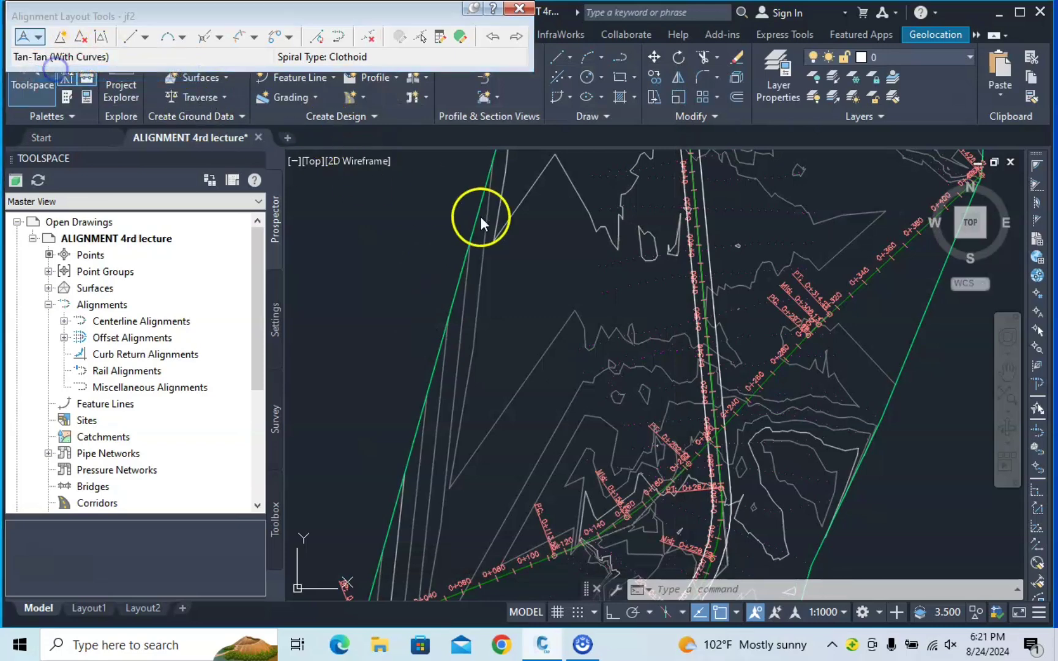
left_click(467, 321)
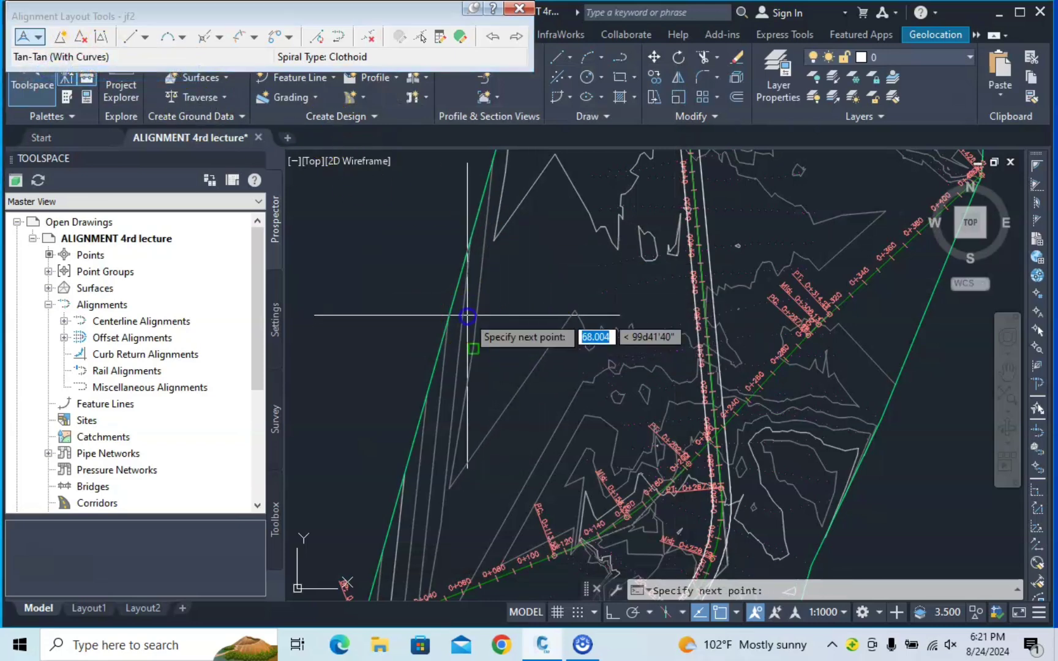
left_click(742, 266)
middle_click_drag(799, 219, 679, 390)
left_click(868, 210)
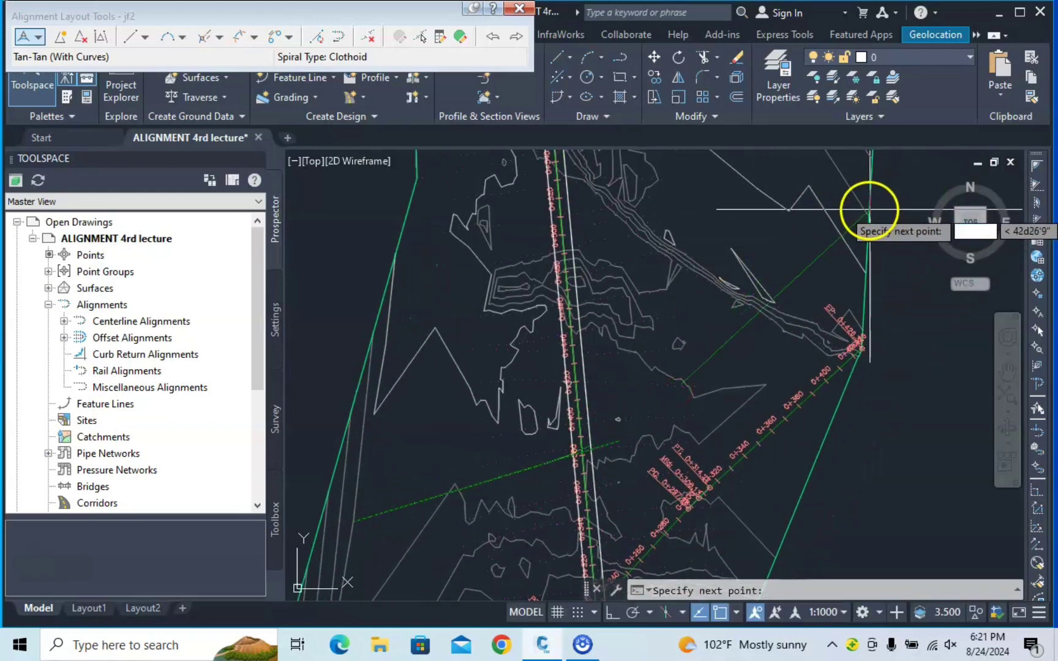
right_click(824, 226)
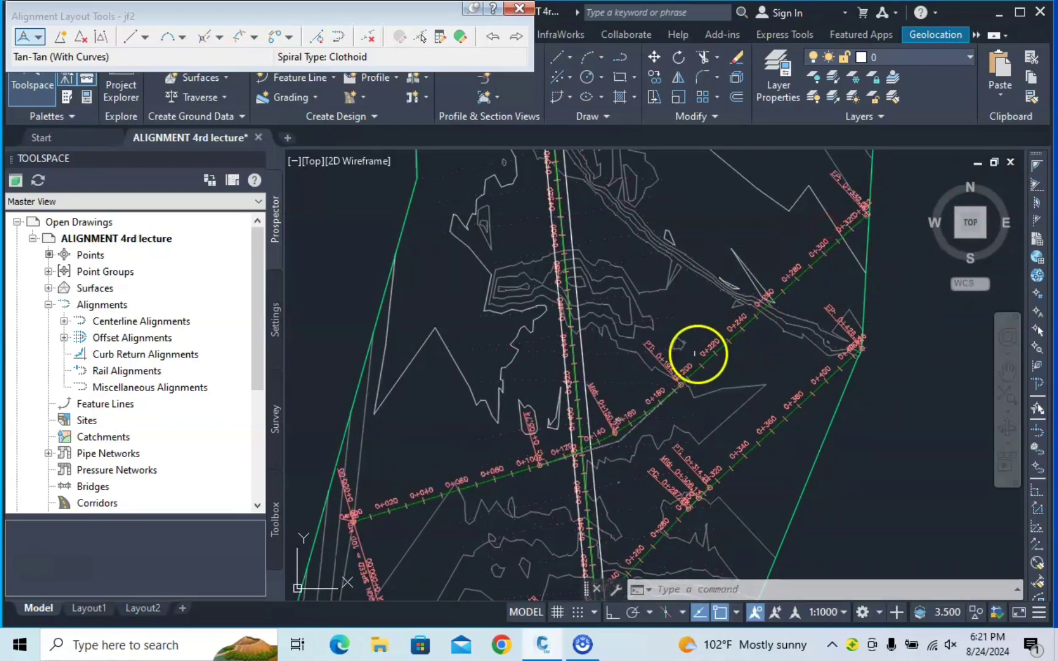
scroll(618, 430, "up", 4)
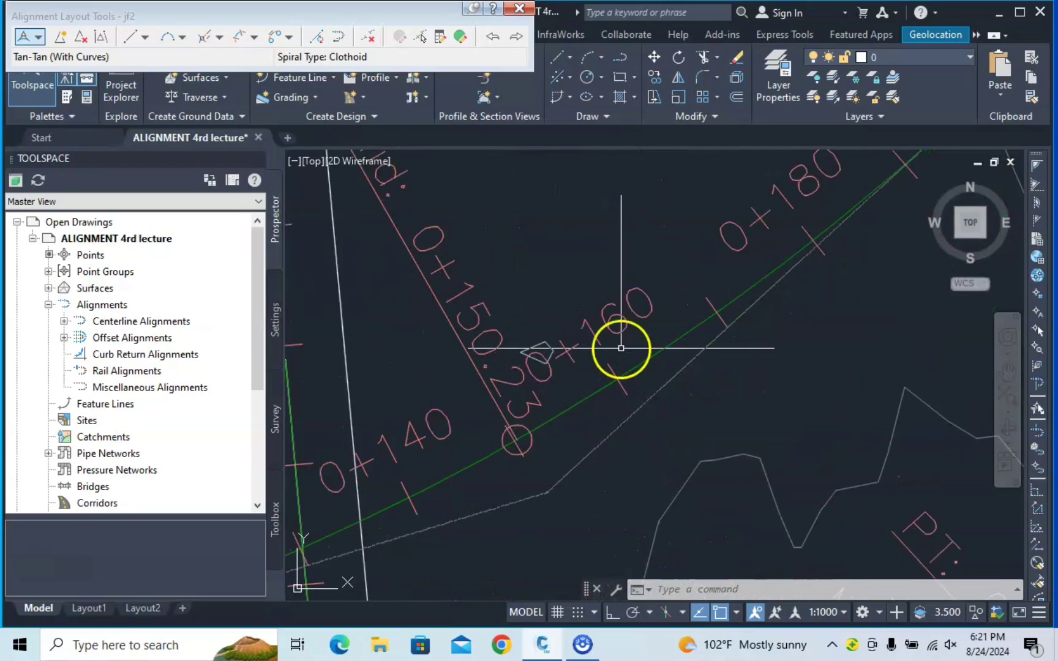
scroll(618, 343, "down", 4)
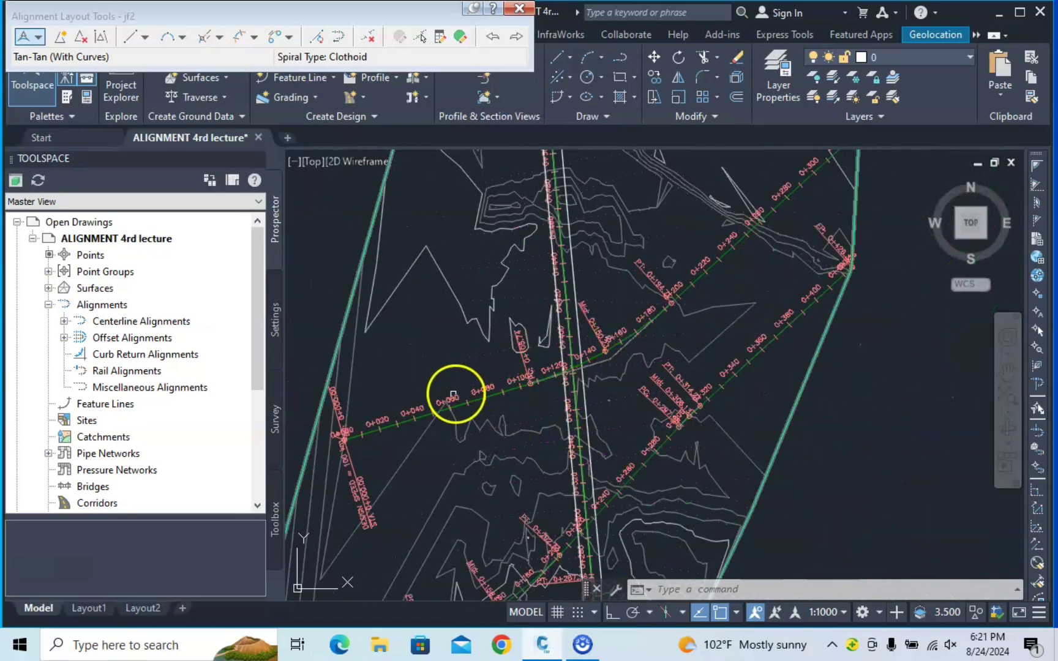
scroll(347, 429, "up", 5)
scroll(609, 380, "down", 8)
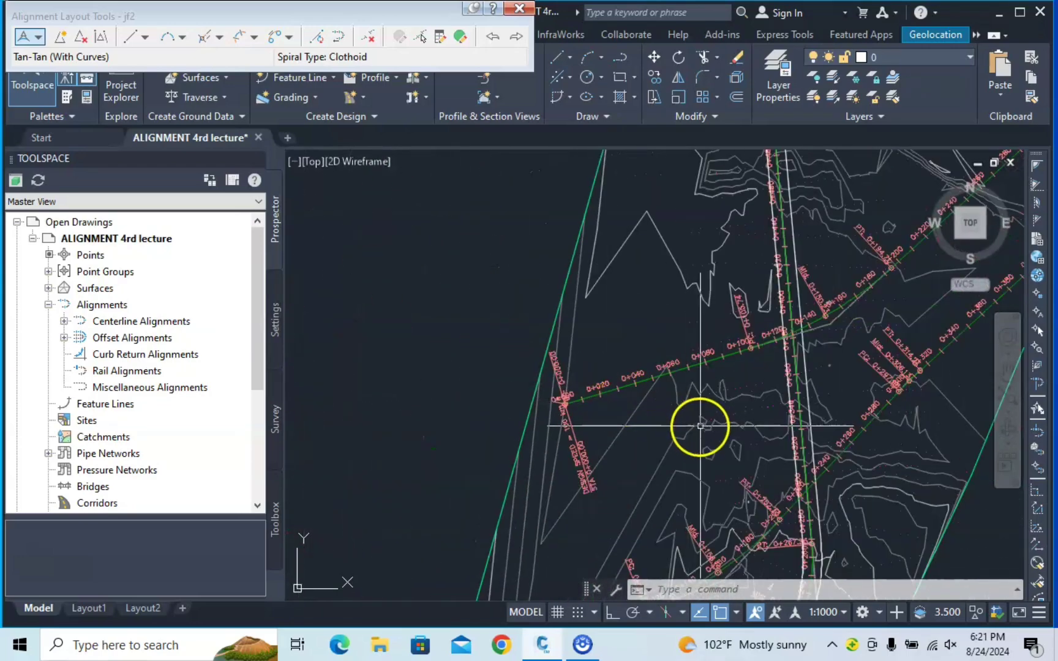
middle_click_drag(612, 463, 672, 385)
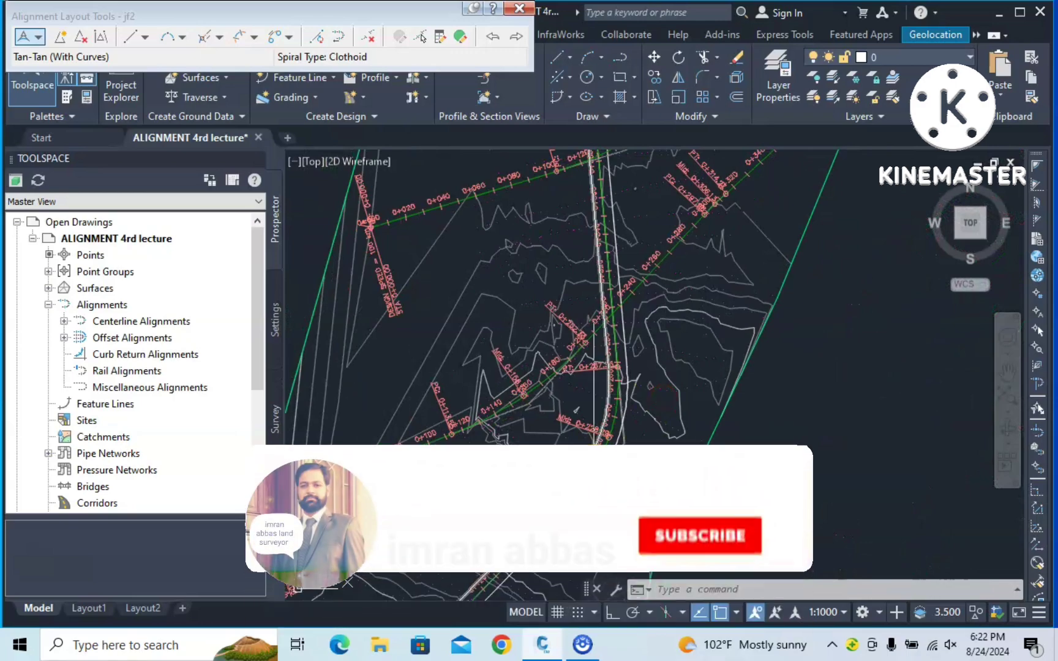
left_click(520, 8)
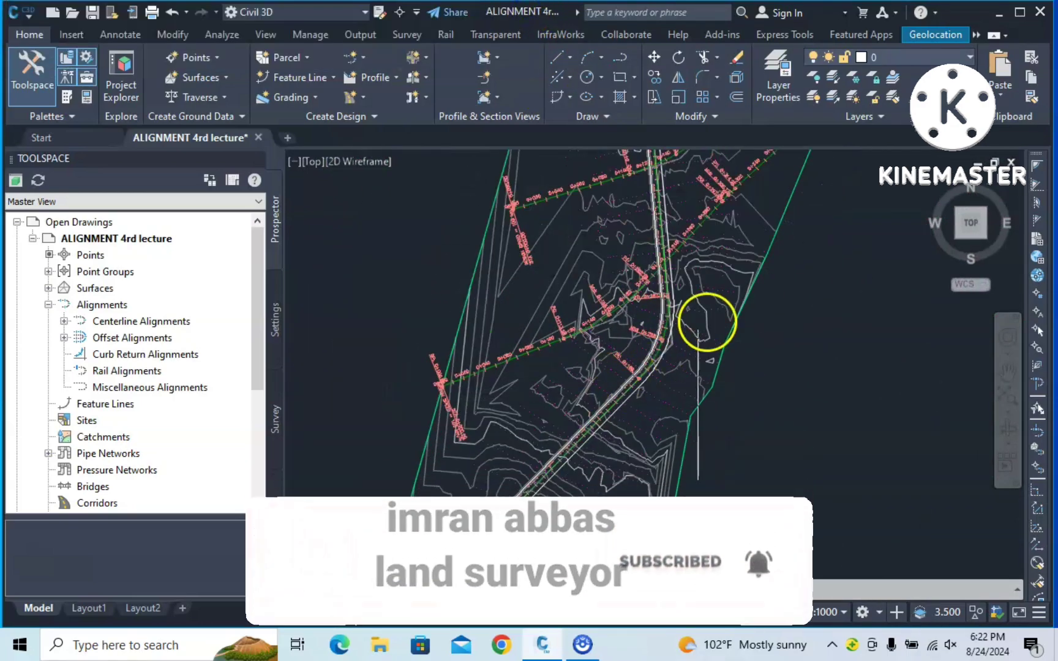
Examine the road centerline and its offset alignments along the southern straight and into the curve
scroll(614, 425, "down", 3)
middle_click_drag(614, 425, 736, 350)
scroll(736, 350, "up", 5)
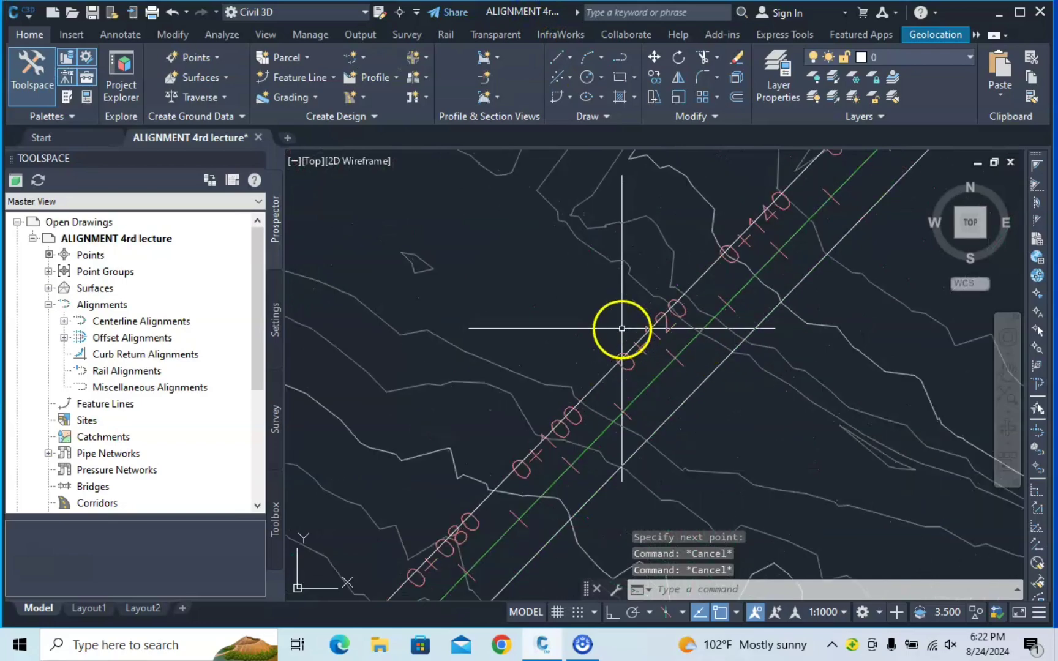
middle_click_drag(659, 406, 466, 573)
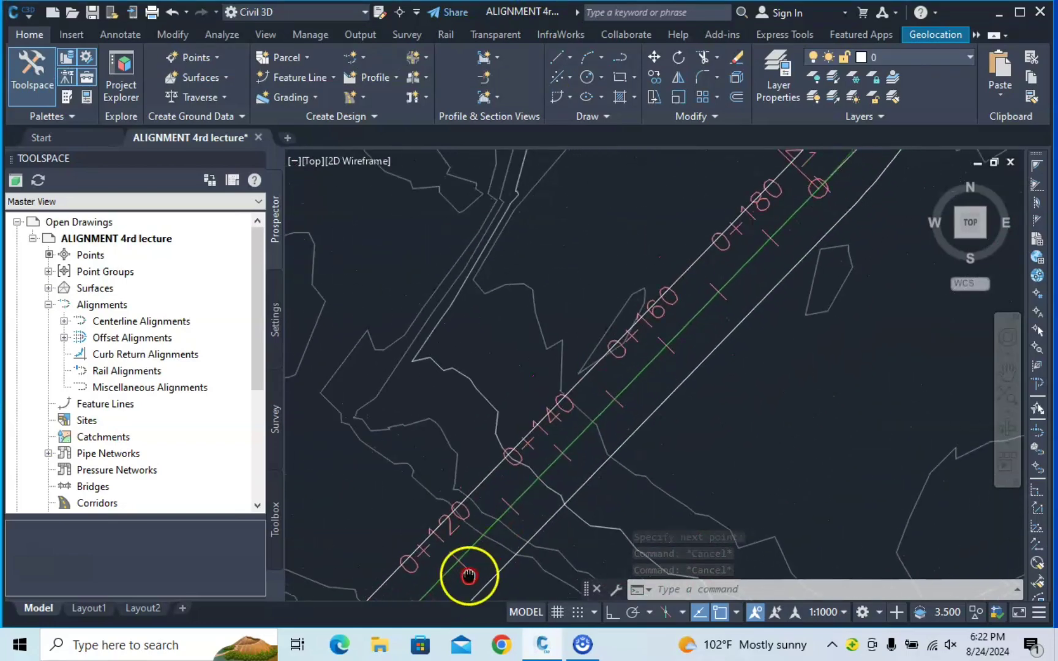
middle_click_drag(705, 371, 523, 642)
scroll(737, 319, "down", 2)
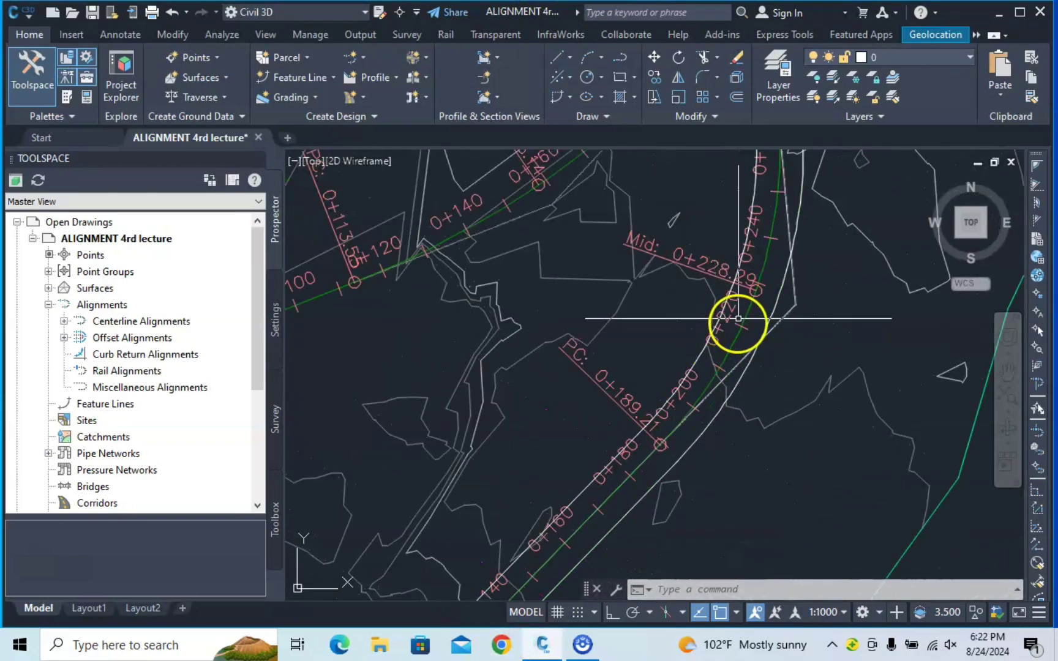
scroll(741, 307, "up", 4)
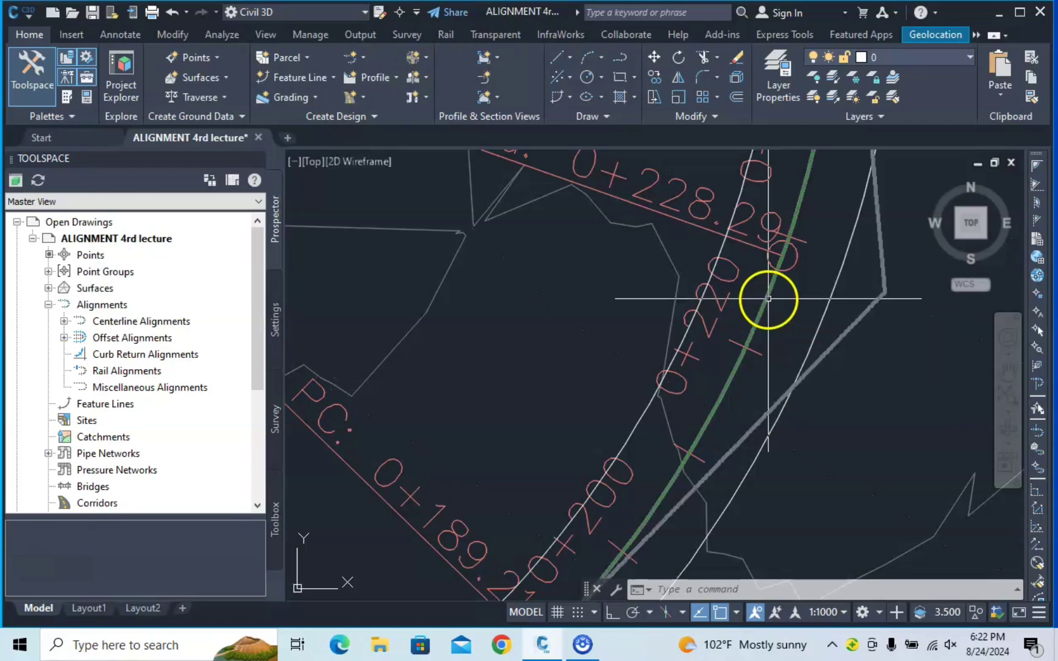
Select the road centerline alignment and examine its curve from PC to PT together with the tangent extension lines
left_click(768, 300)
scroll(774, 309, "down", 3)
scroll(783, 323, "up", 2)
scroll(783, 323, "down", 2)
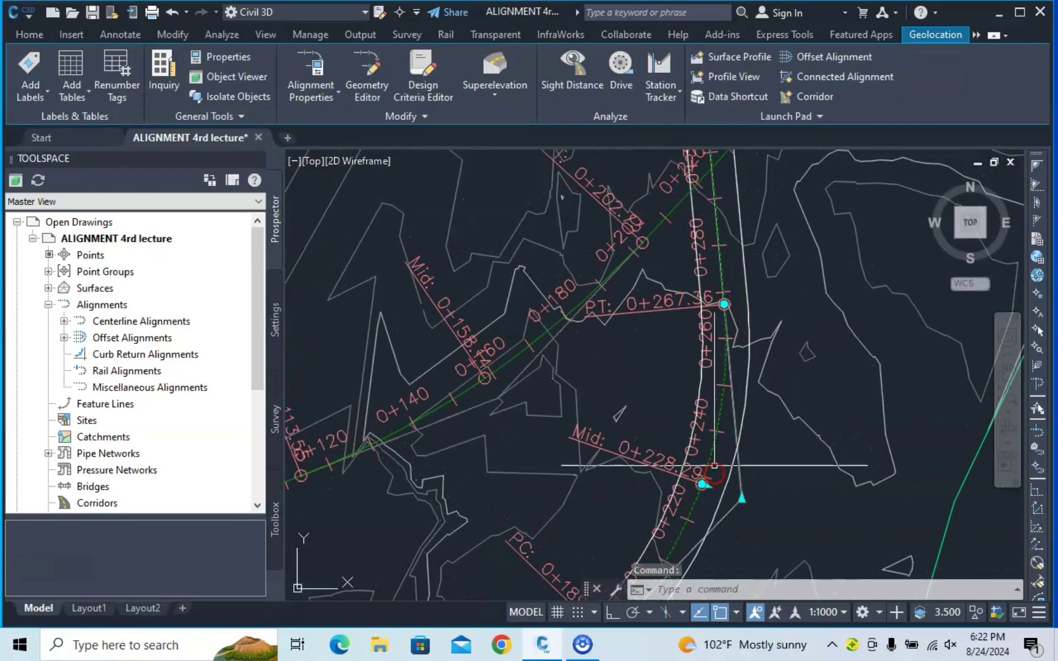
middle_click_drag(810, 286, 720, 383)
scroll(720, 386, "up", 7)
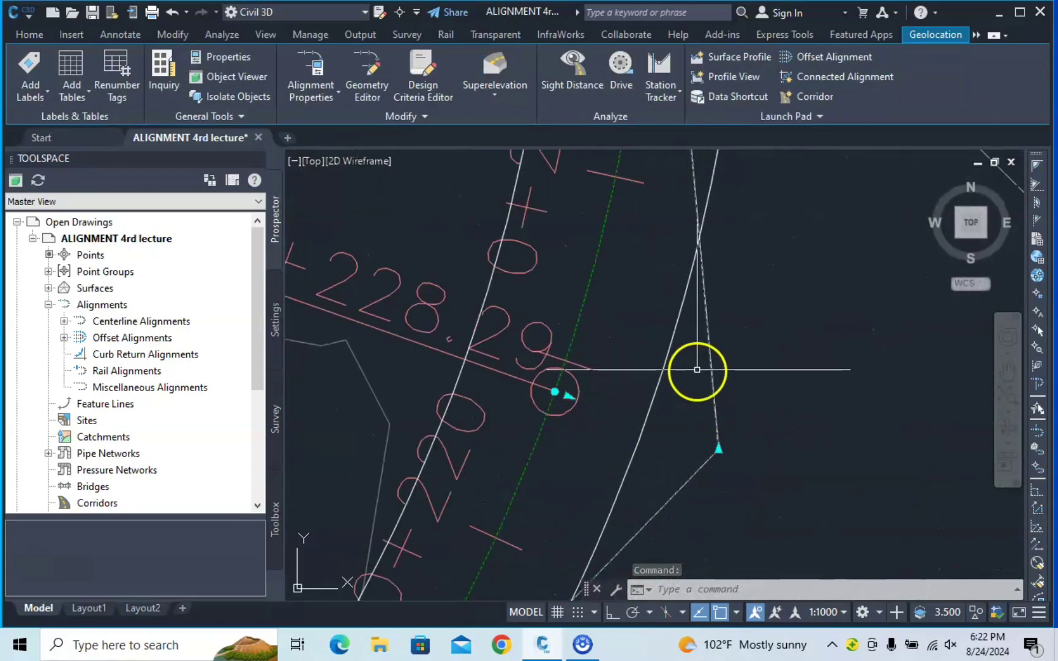
scroll(713, 353, "down", 5)
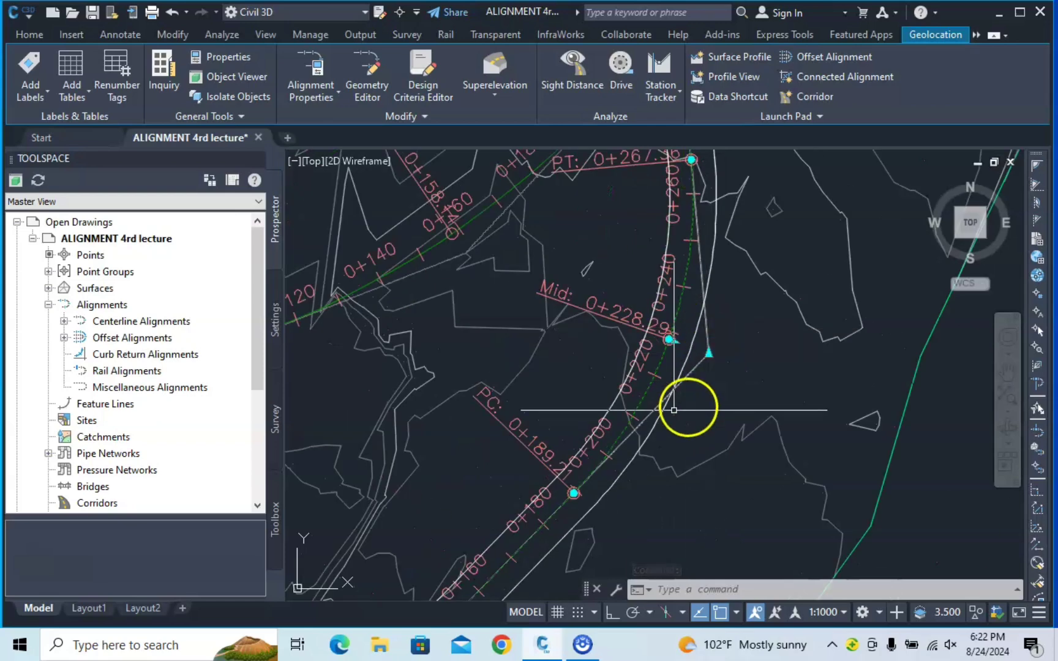
scroll(704, 318, "down", 2)
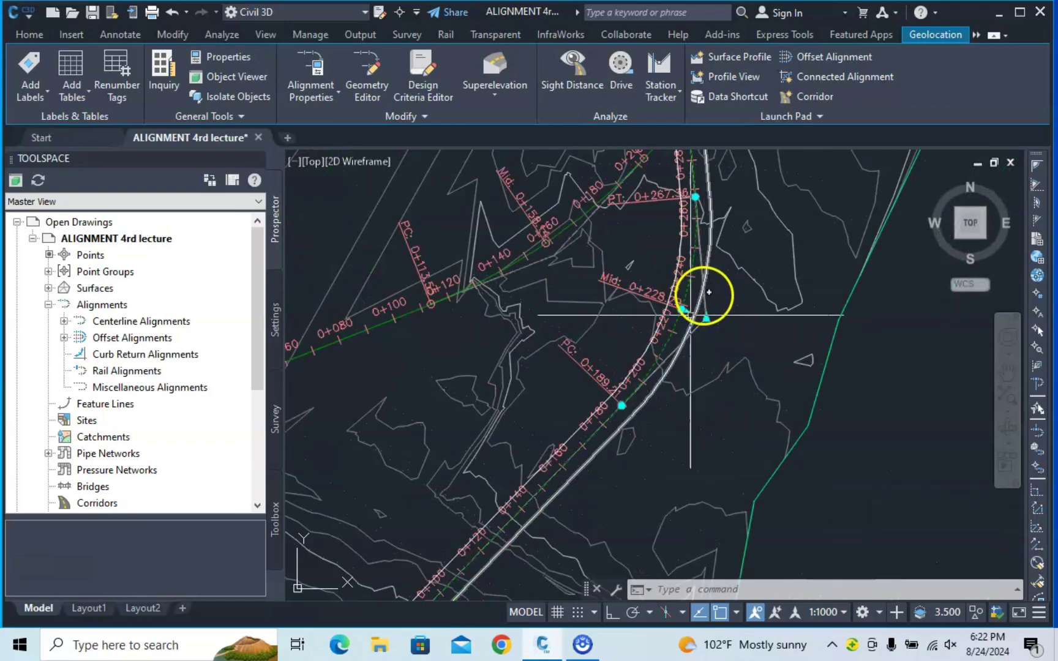
middle_click_drag(640, 396, 643, 415)
scroll(642, 415, "up", 4)
Edit the selected alignment's Proposed style, setting the Line component's plan display color to magenta
left_click(634, 448)
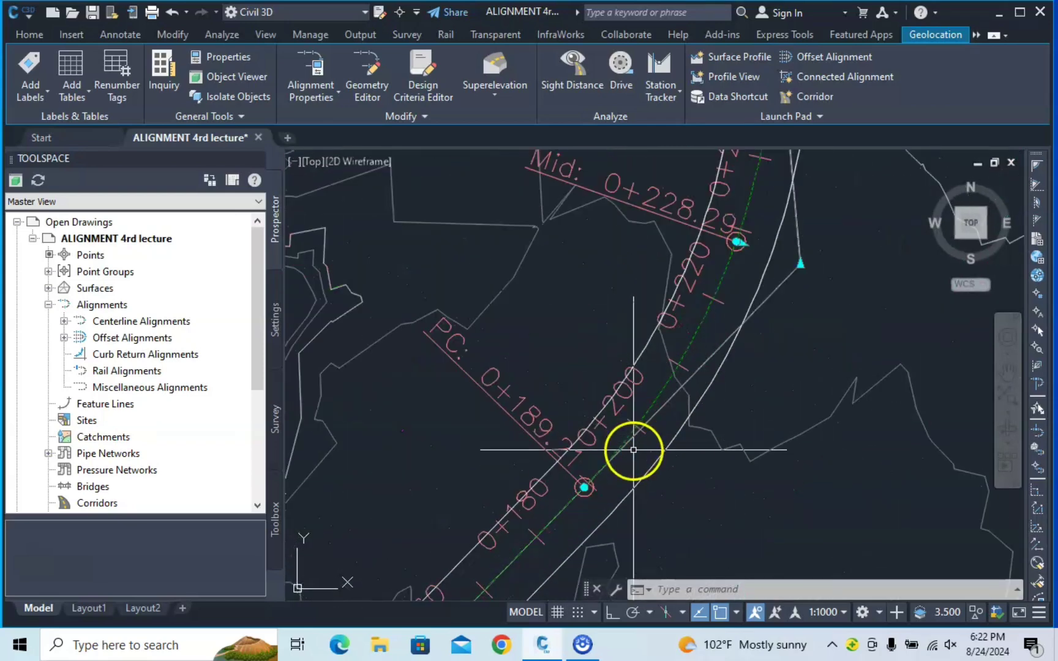
right_click(697, 333)
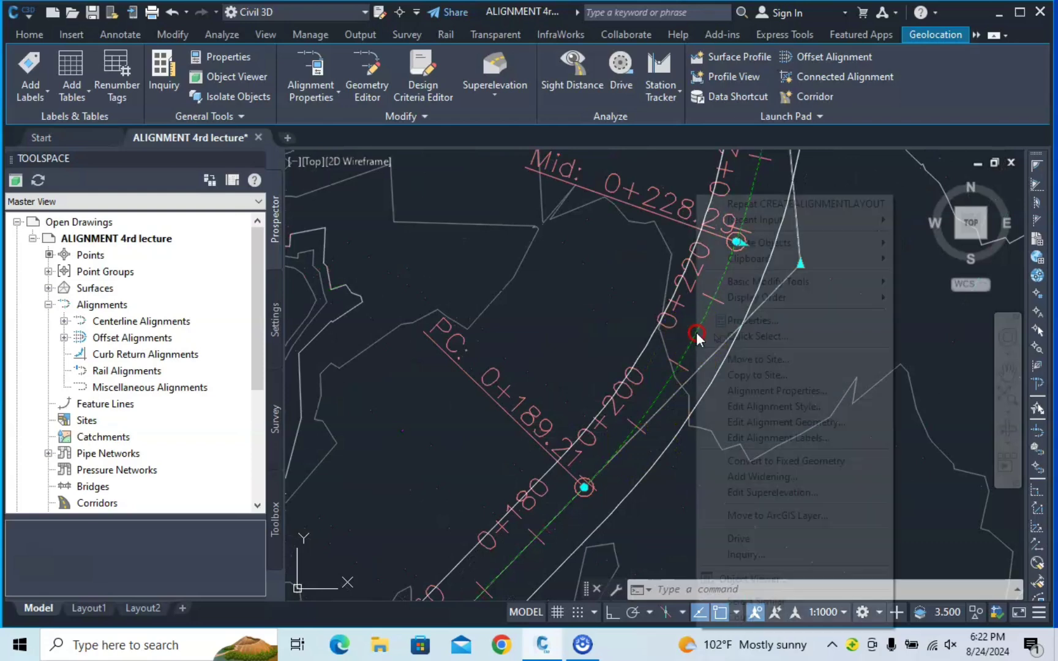
left_click(774, 407)
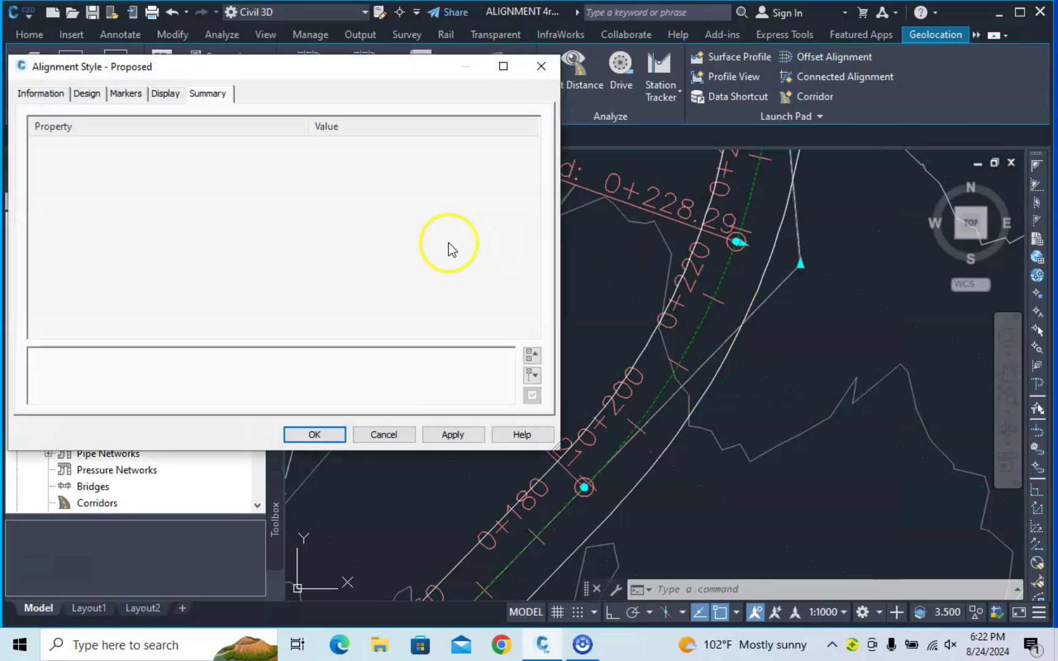
left_click(171, 96)
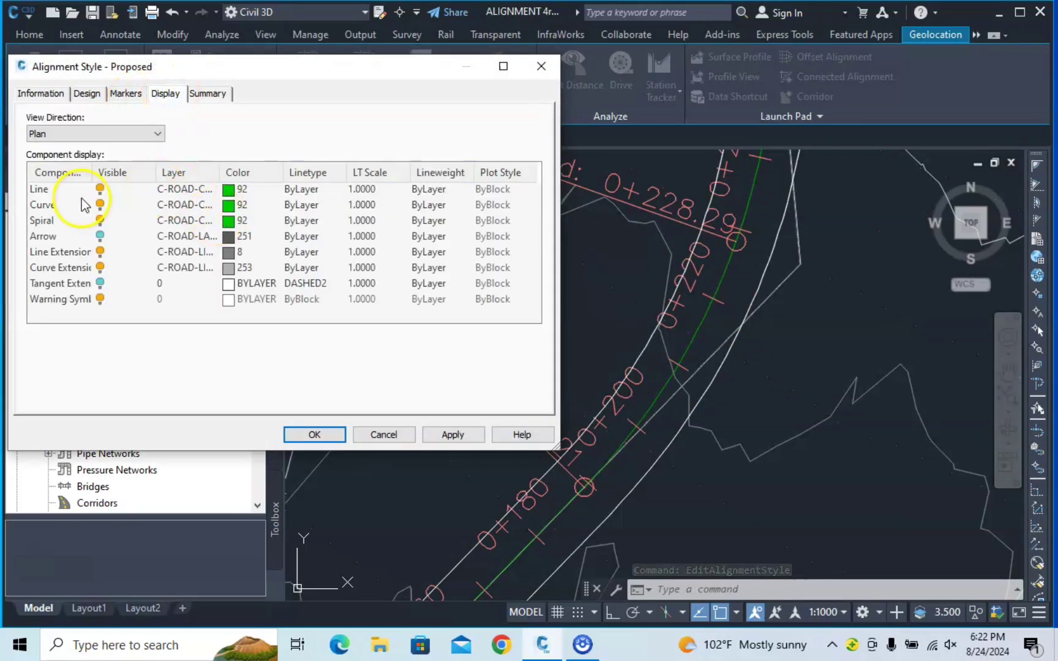
left_click(228, 194)
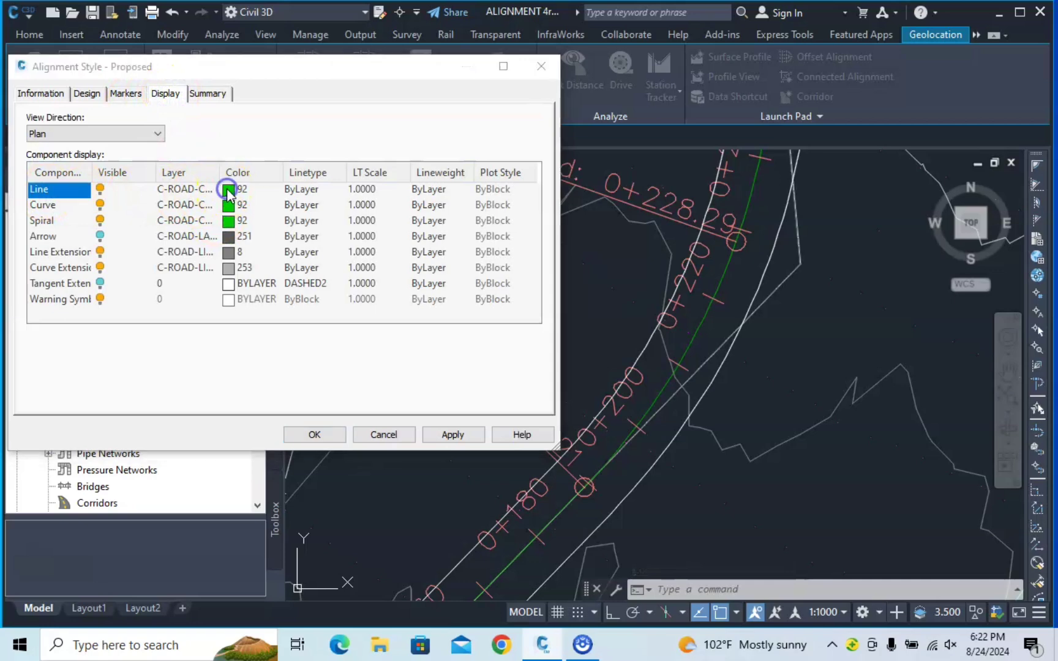
left_click(228, 195)
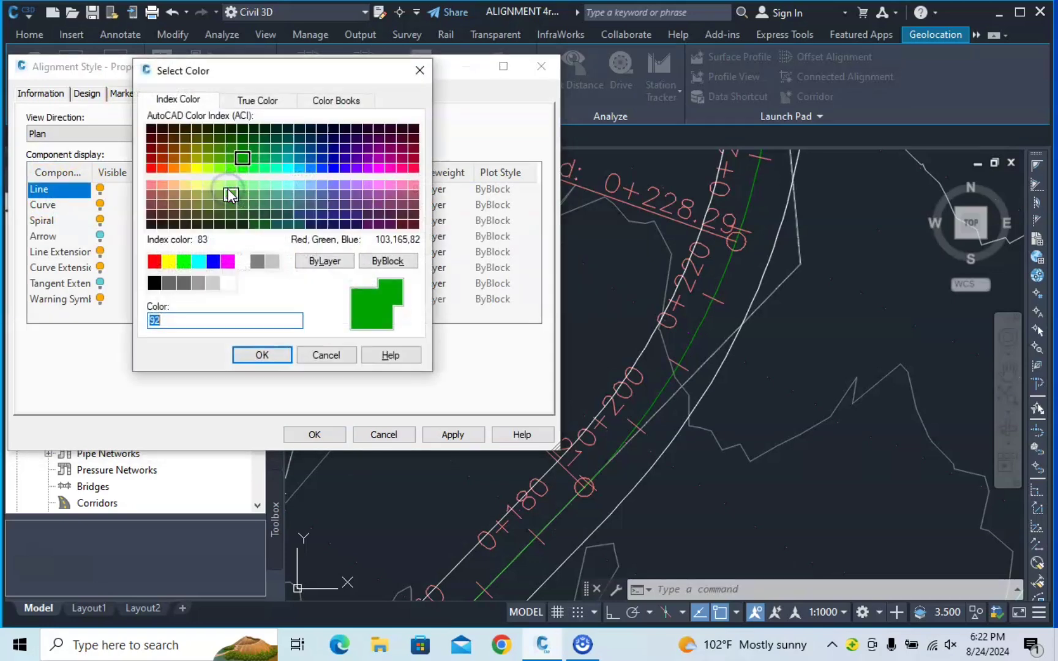
left_click(227, 262)
left_click(262, 356)
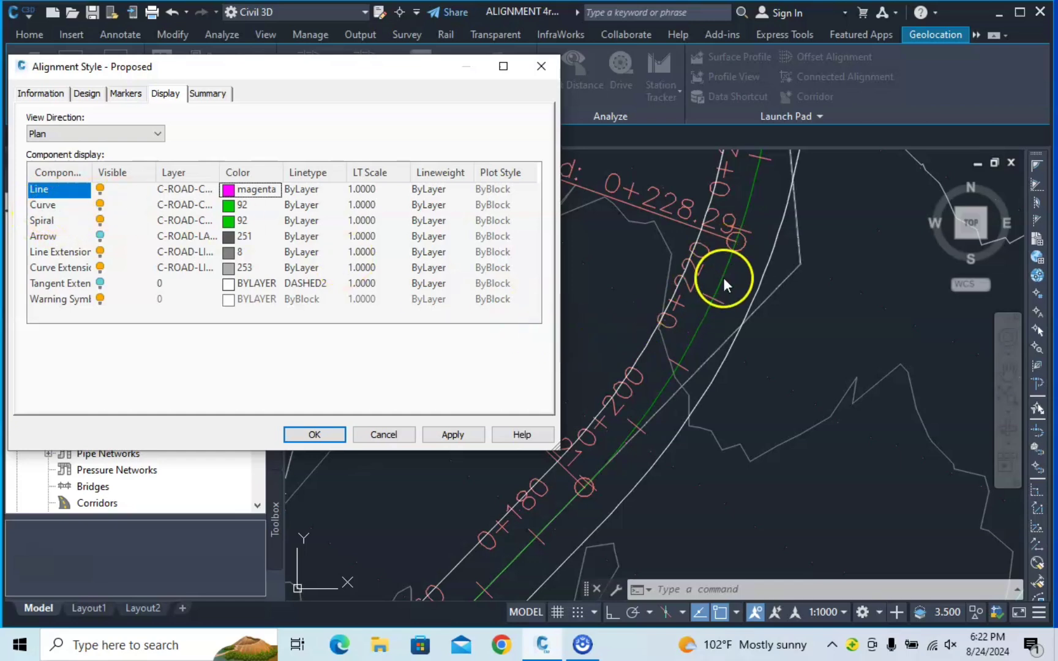
Set the Curve component's display color to blue in the Proposed alignment style
left_click(228, 206)
left_click(227, 207)
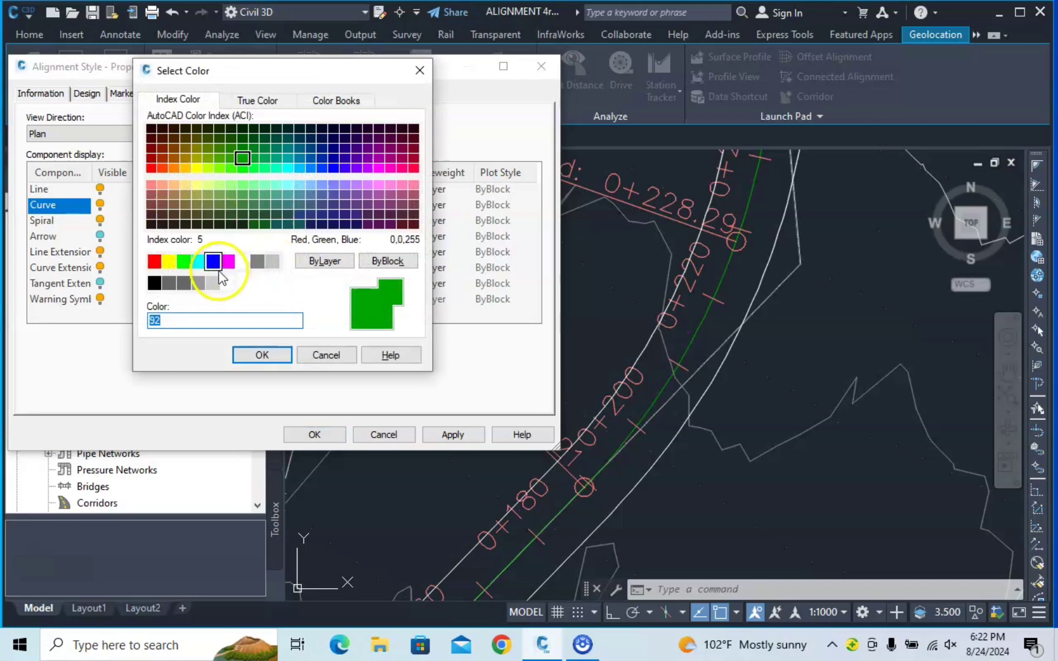
left_click(213, 262)
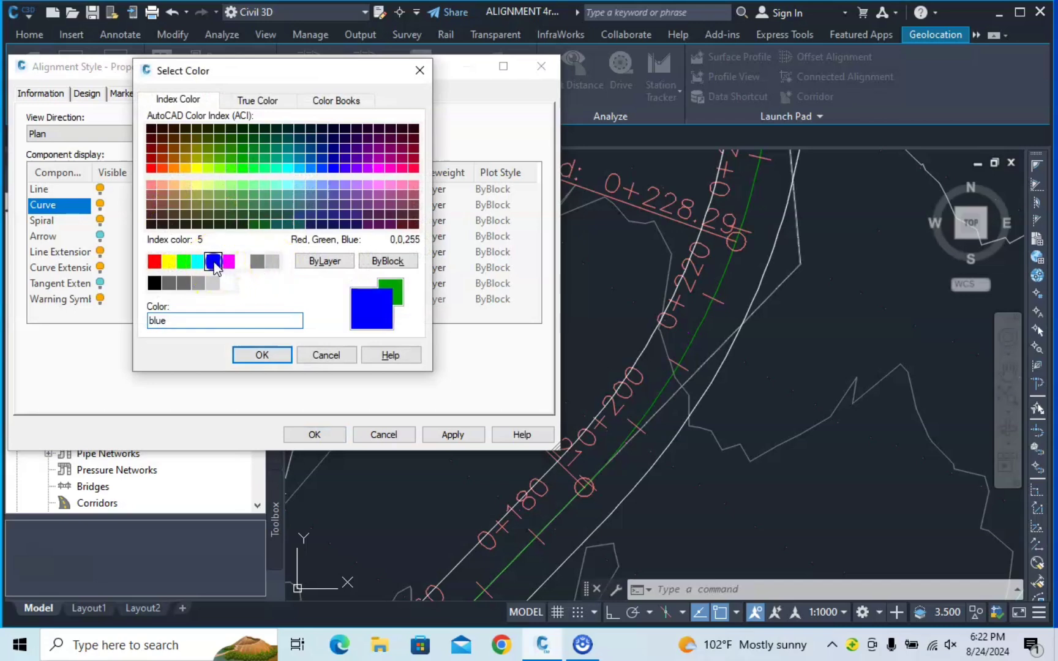
left_click(265, 356)
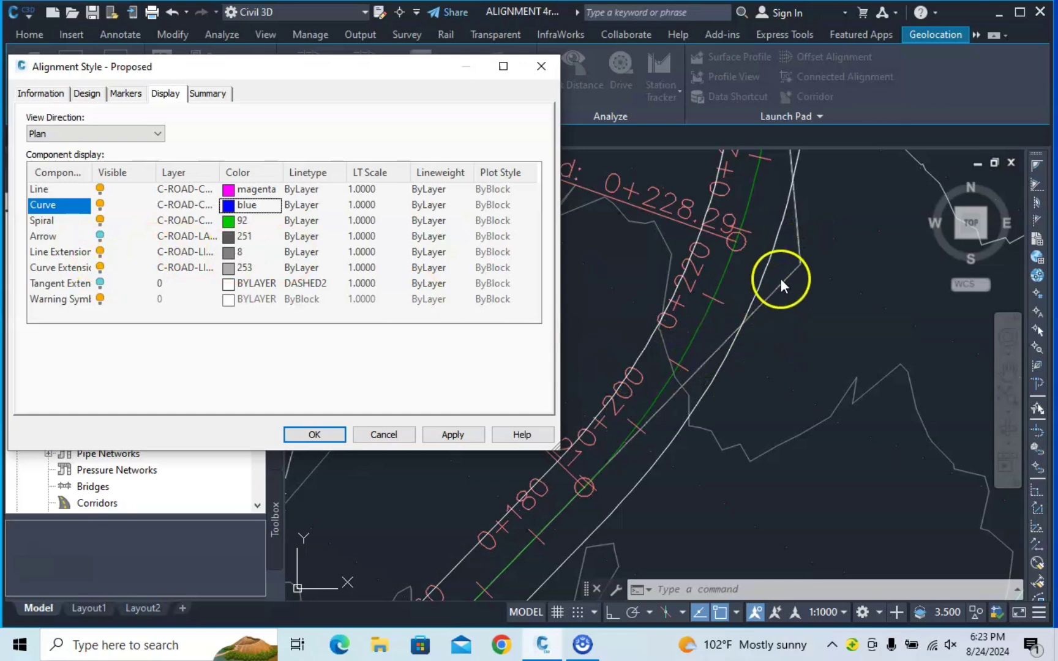
Set the Line Extensions component's color to yellow and apply the changes to the Proposed alignment style
left_click(233, 252)
left_click(232, 252)
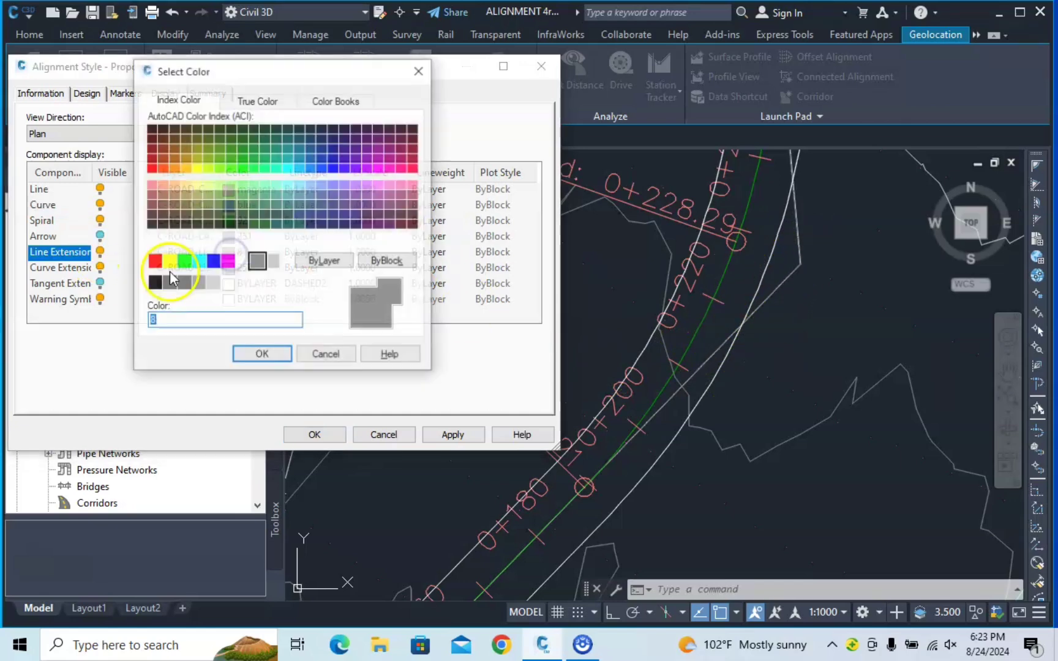
left_click(167, 261)
left_click(260, 361)
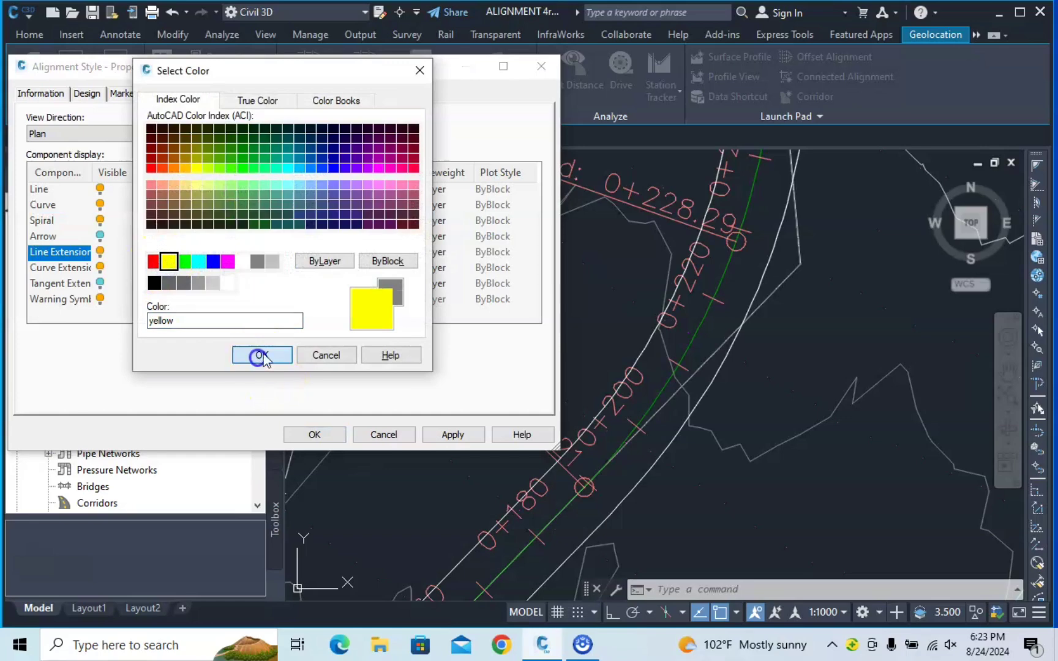
left_click(448, 436)
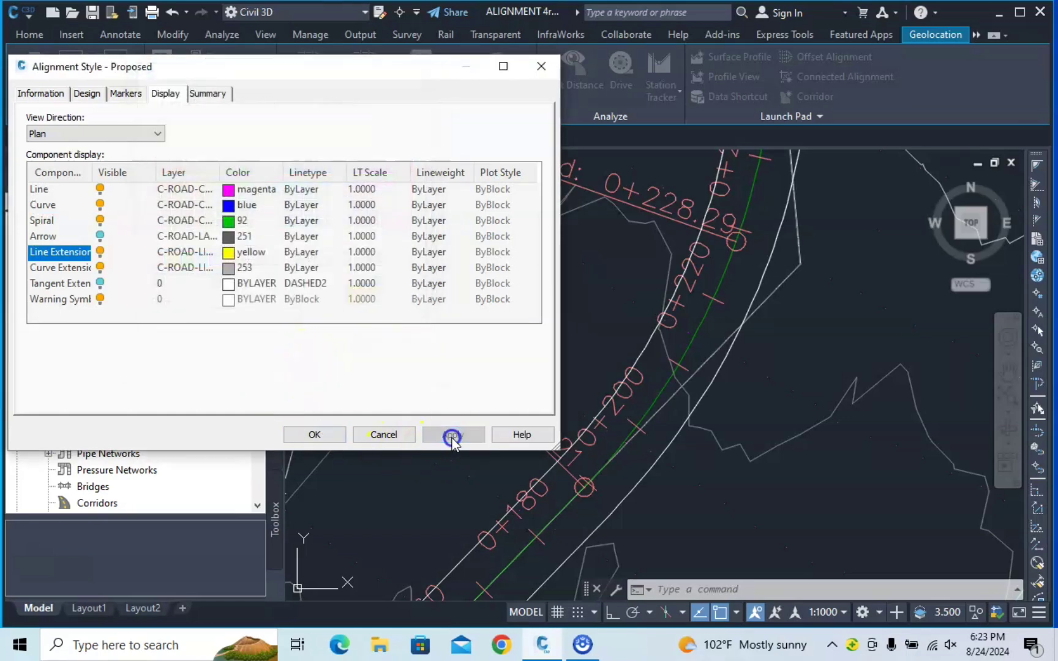
left_click(314, 434)
scroll(649, 340, "down", 4)
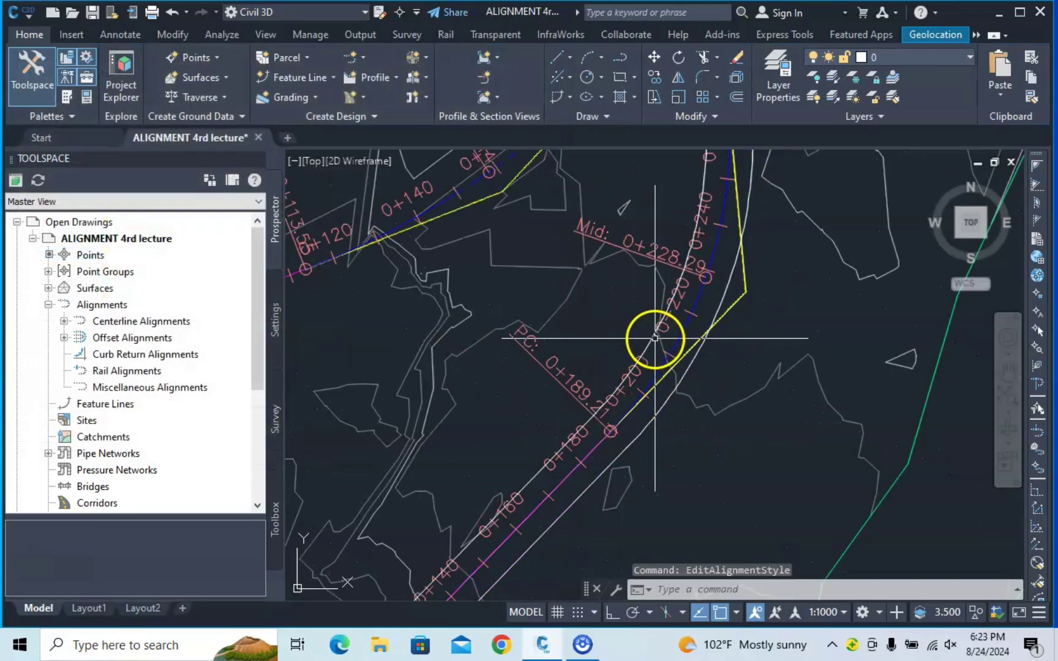
Examine the recolored centerline alignment from its start station through the first curve, checking the tangents, curve and extension lines
scroll(580, 456, "up", 8)
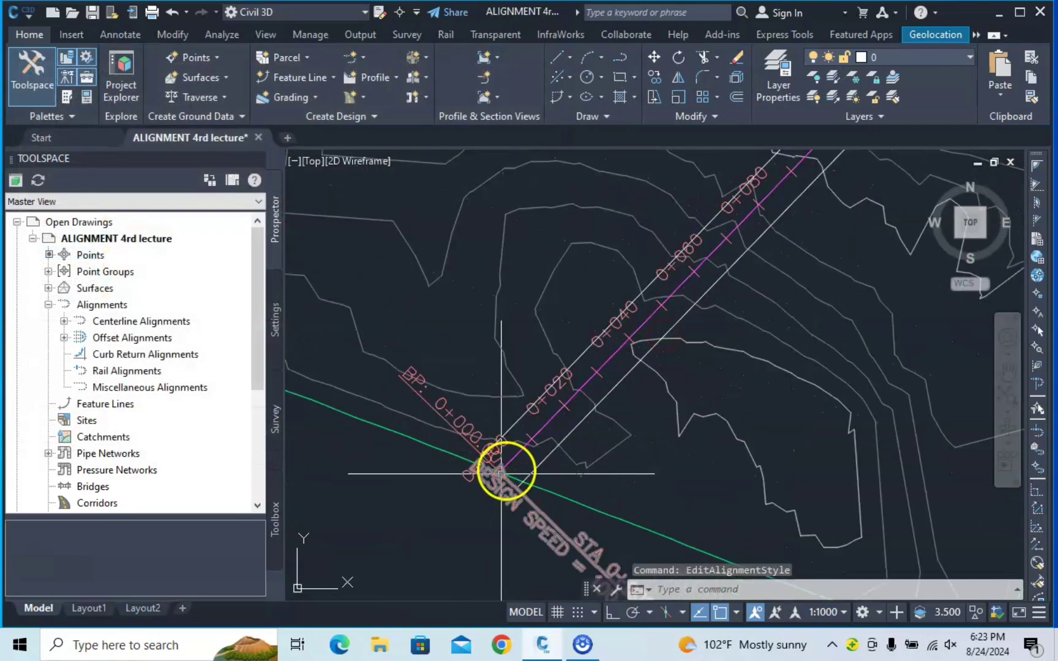
scroll(558, 402, "down", 5)
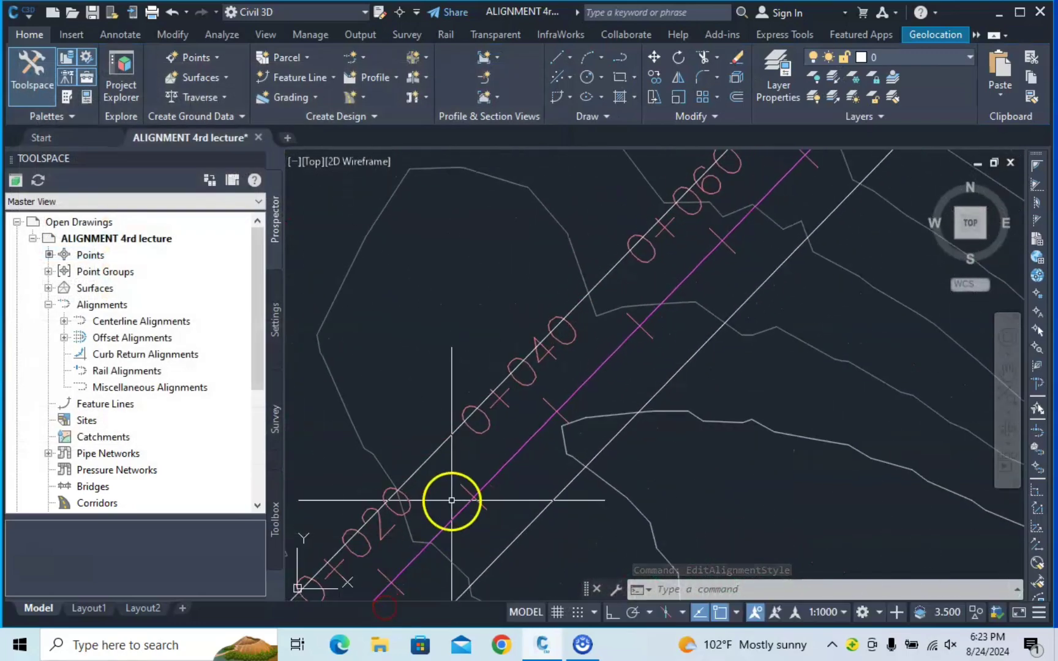
scroll(502, 476, "down", 4)
scroll(612, 444, "up", 5)
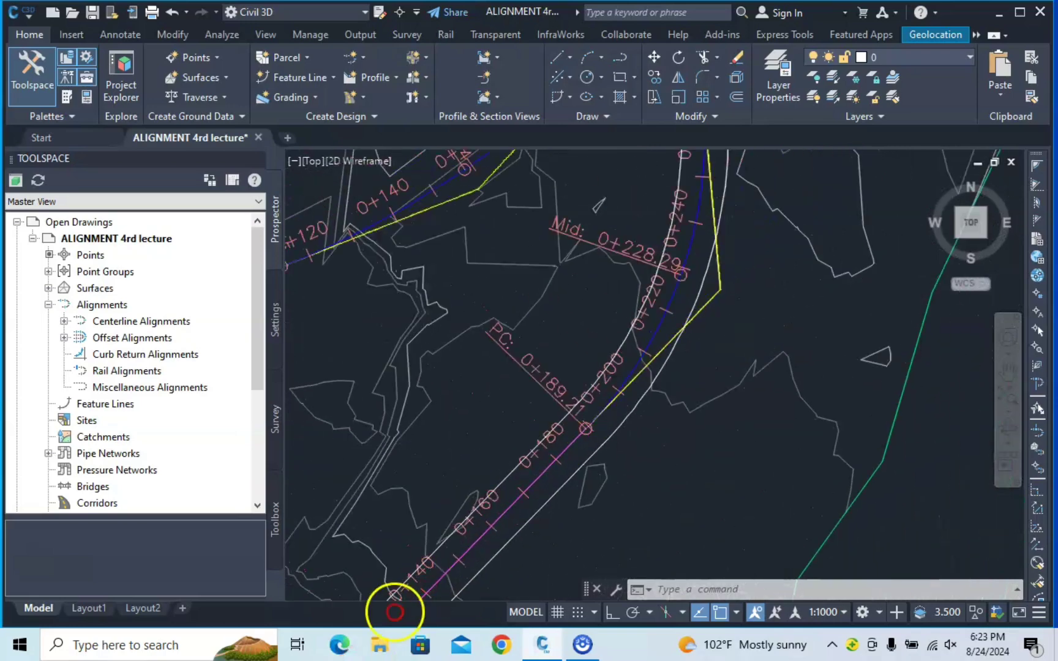
scroll(516, 515, "up", 3)
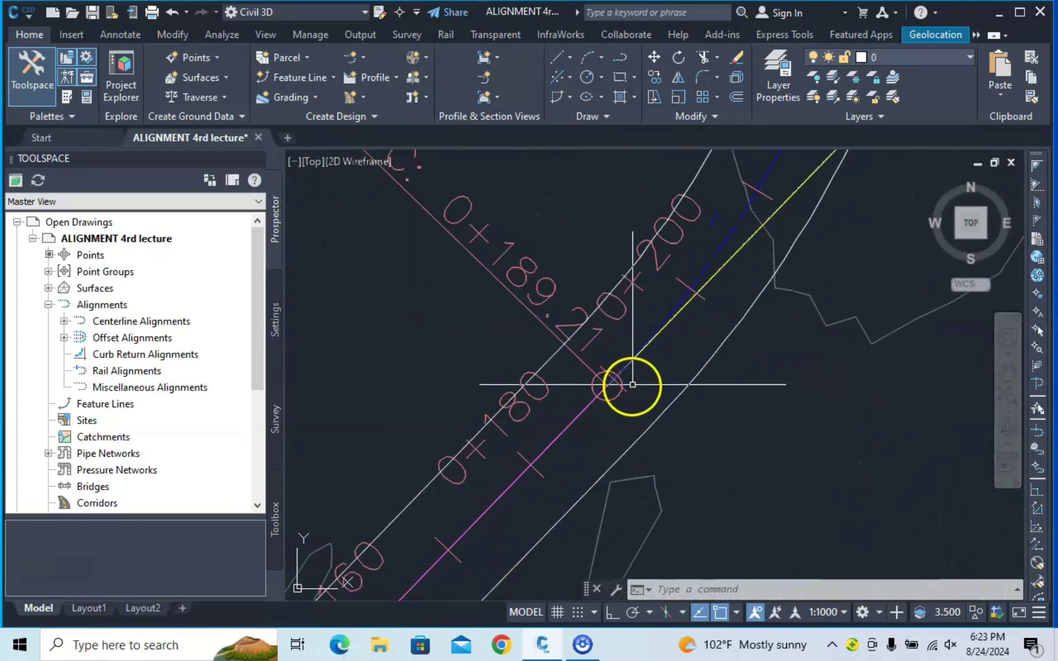
middle_click_drag(633, 443, 524, 615)
scroll(645, 385, "down", 5)
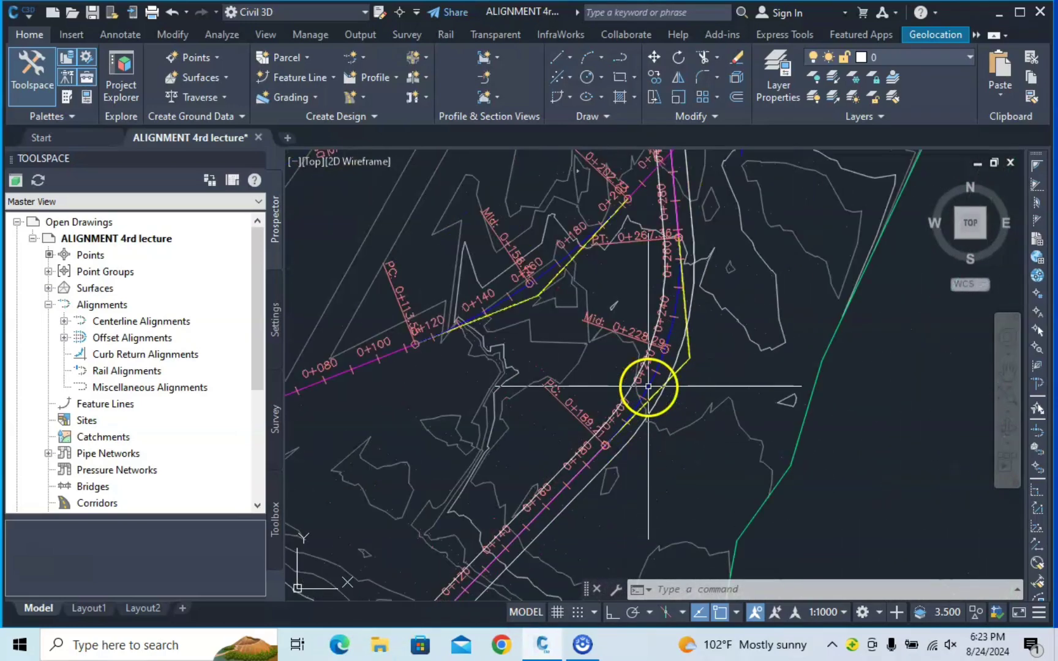
scroll(664, 311, "up", 4)
scroll(673, 370, "down", 2)
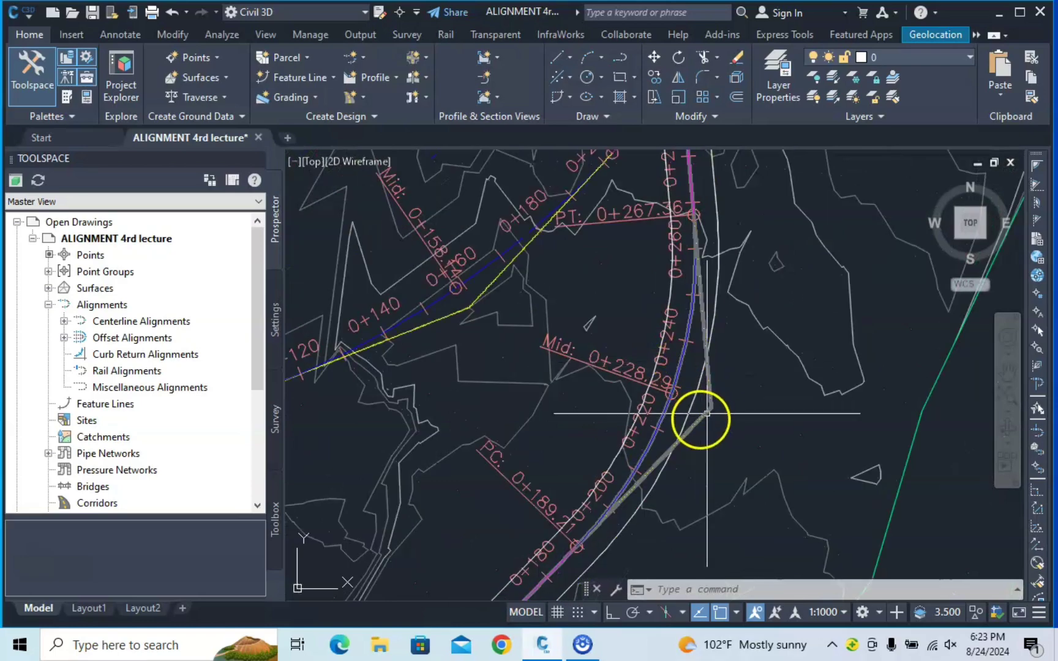
scroll(892, 406, "down", 2)
scroll(798, 432, "up", 4)
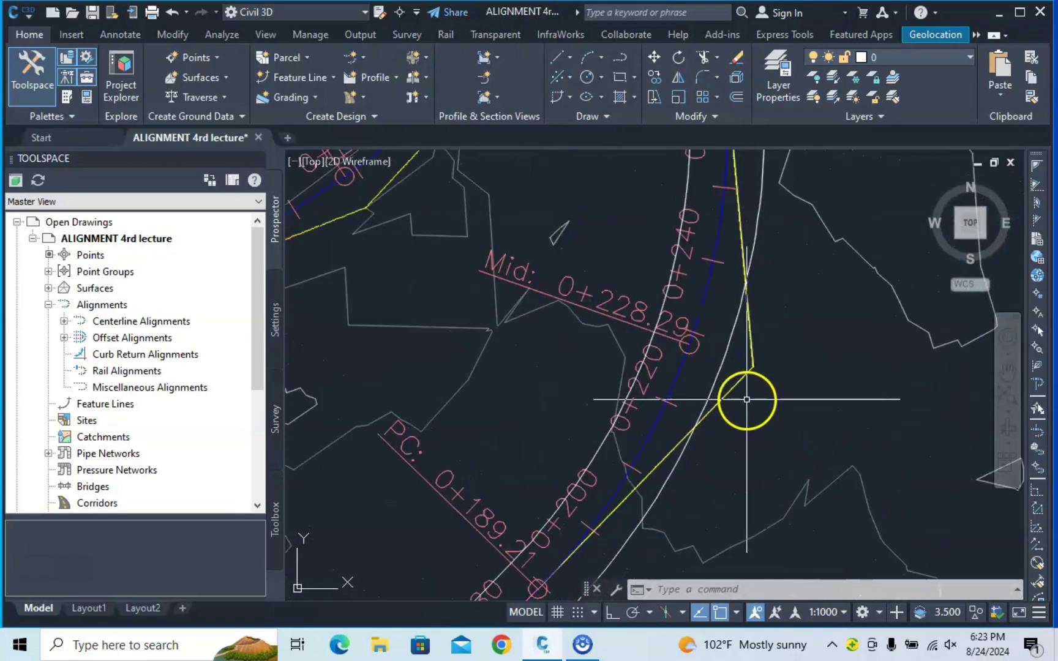
scroll(817, 369, "down", 4)
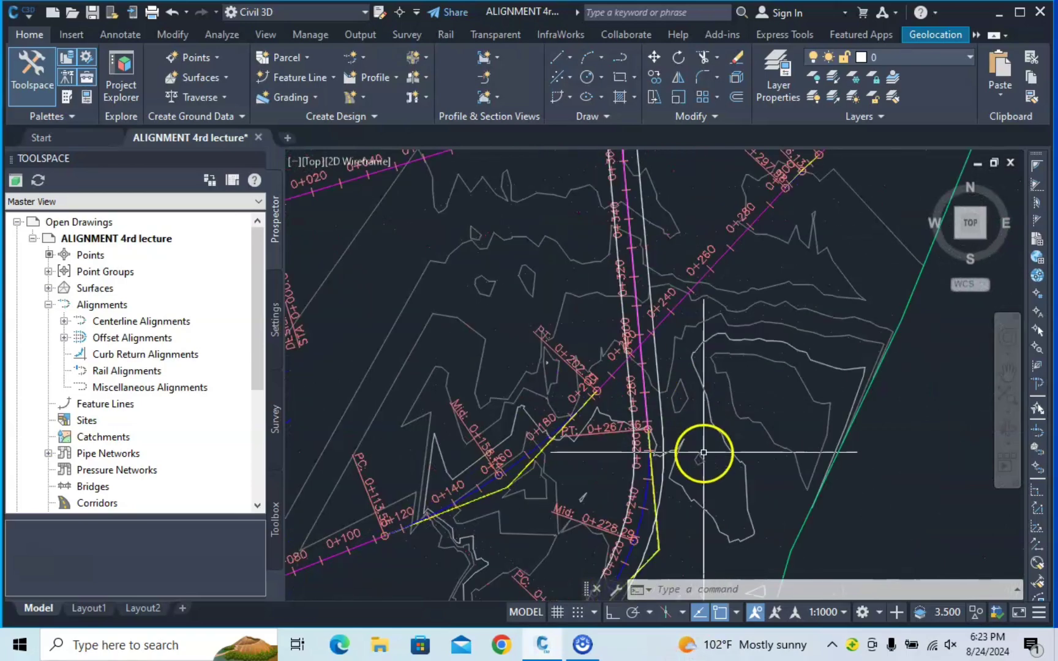
Examine the curves along the rest of the main road alignment, up to the last bend before its end
scroll(698, 367, "down", 3)
middle_click_drag(687, 252, 621, 609)
scroll(586, 394, "up", 5)
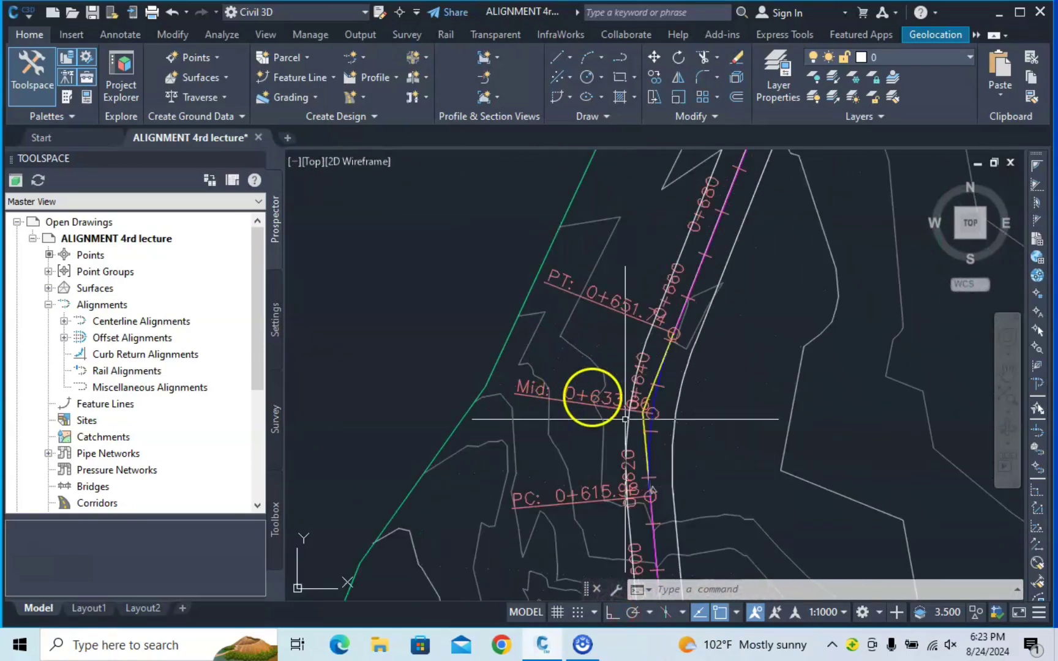
scroll(660, 432, "up", 2)
scroll(746, 319, "down", 3)
mouse_move(763, 283)
middle_mouse_down()
mouse_move(775, 418)
mouse_move(597, 430)
middle_mouse_up()
scroll(616, 416, "up", 3)
scroll(618, 408, "up", 2)
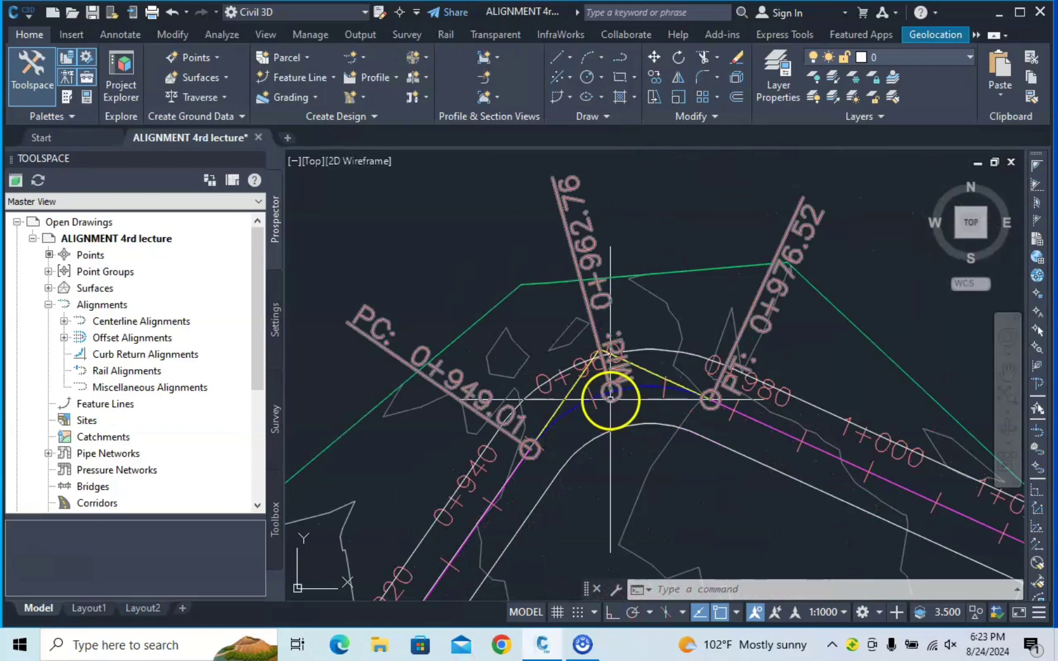
Review the whole alignment network and return to the midpoint of the main road's first curve
scroll(677, 437, "down", 2)
middle_click_drag(673, 455, 714, 270)
scroll(589, 435, "down", 2)
middle_click_drag(589, 434, 695, 255)
scroll(665, 339, "down", 2)
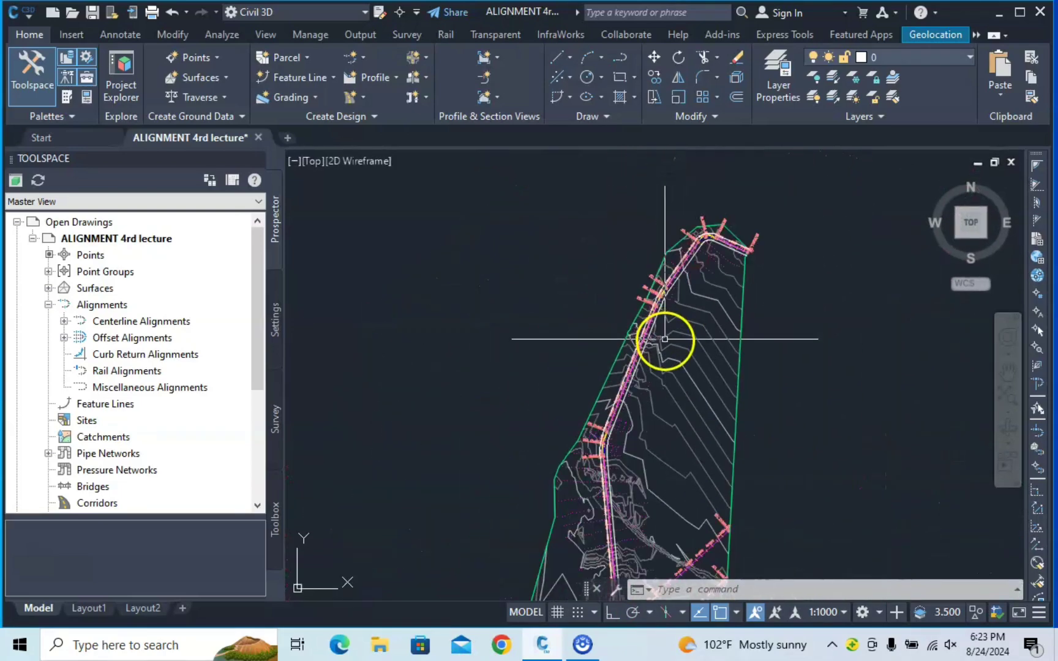
middle_click_drag(626, 461, 638, 307)
scroll(668, 449, "up", 6)
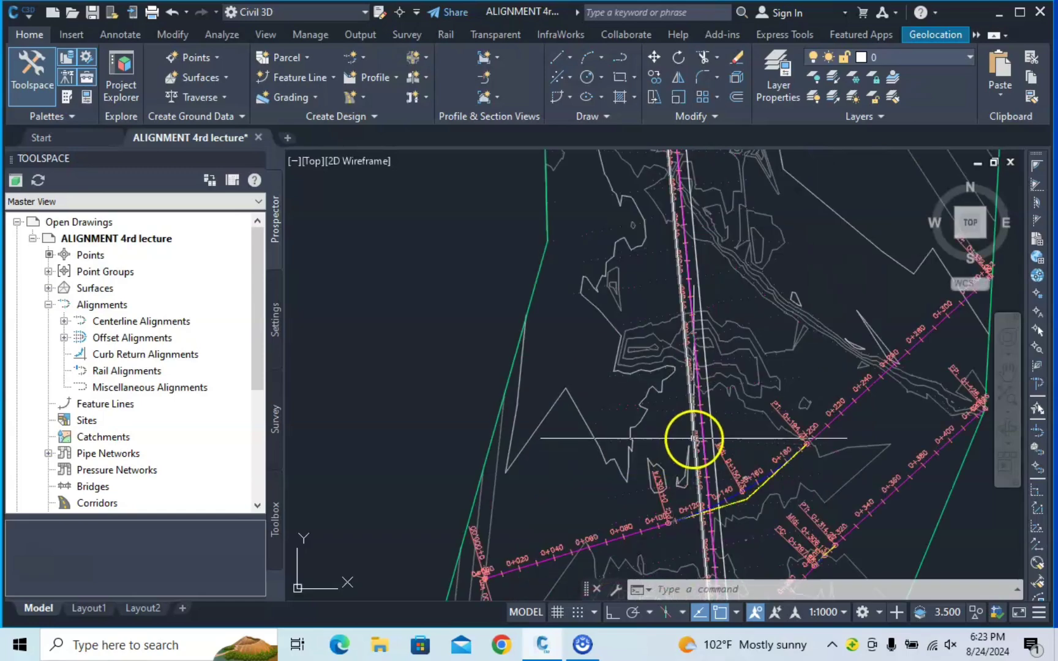
scroll(697, 402, "down", 8)
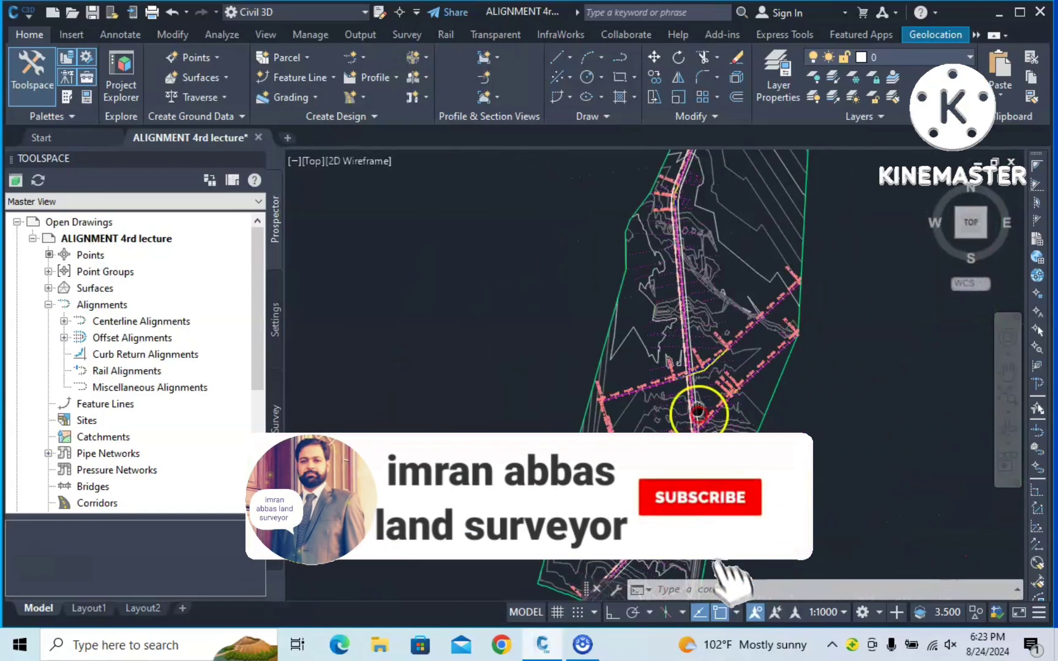
scroll(652, 355, "up", 5)
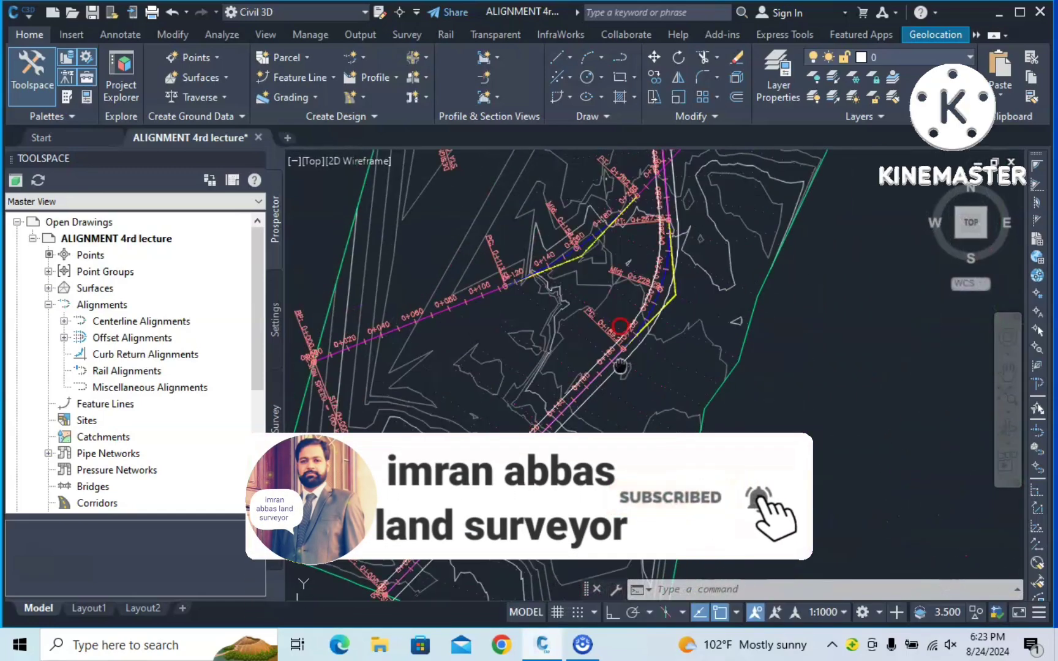
scroll(649, 432, "up", 5)
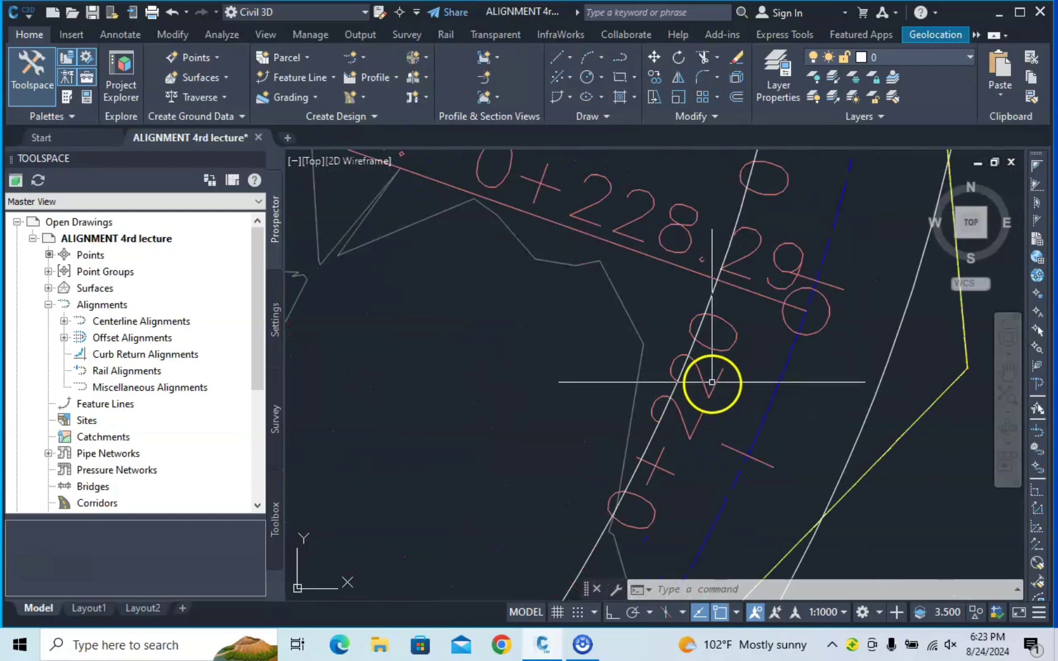
Open the main road alignment's geometry for editing and list its entities in the grid view
left_click(709, 380)
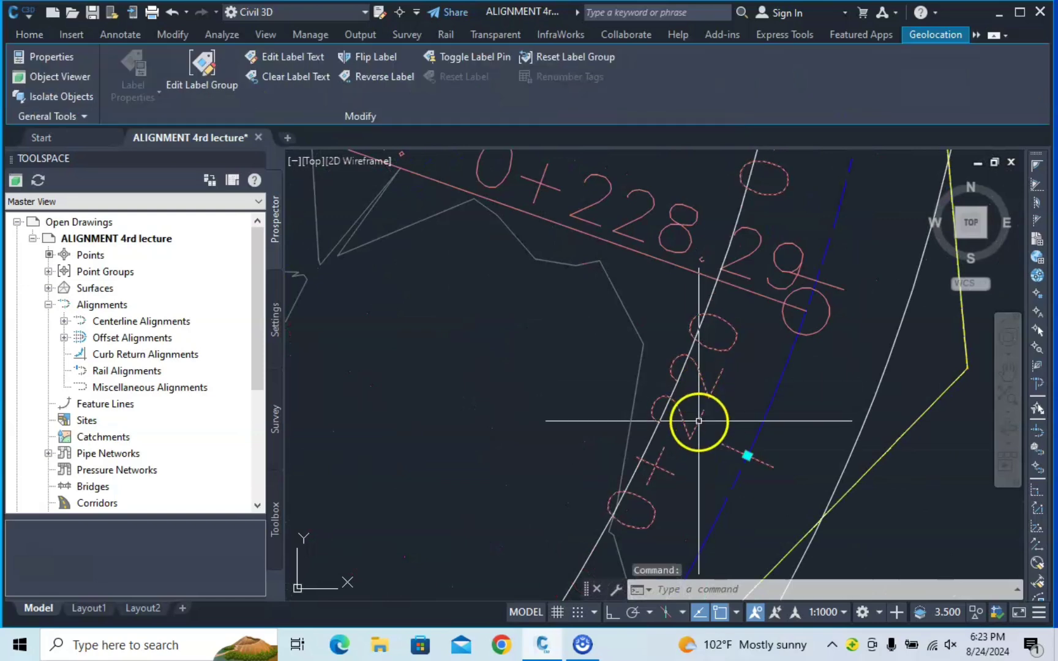
scroll(698, 420, "down", 5)
mouse_move(652, 485)
middle_mouse_down()
mouse_move(734, 337)
mouse_move(737, 432)
mouse_move(722, 462)
middle_mouse_up()
scroll(732, 337, "up", 3)
scroll(726, 461, "up", 3)
scroll(737, 364, "down", 2)
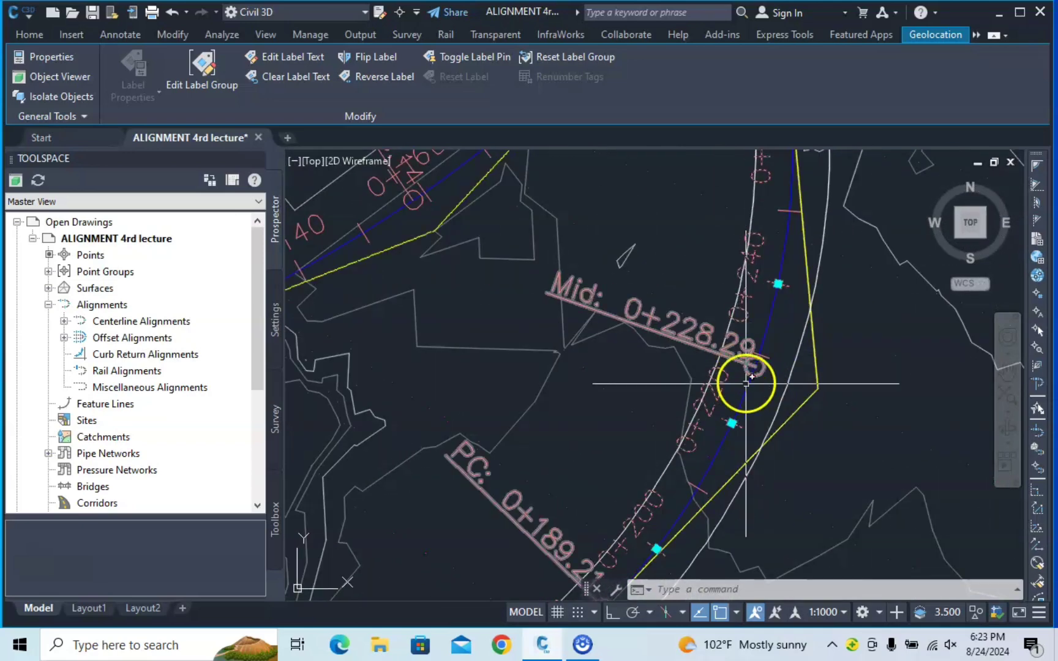
scroll(737, 418, "up", 2)
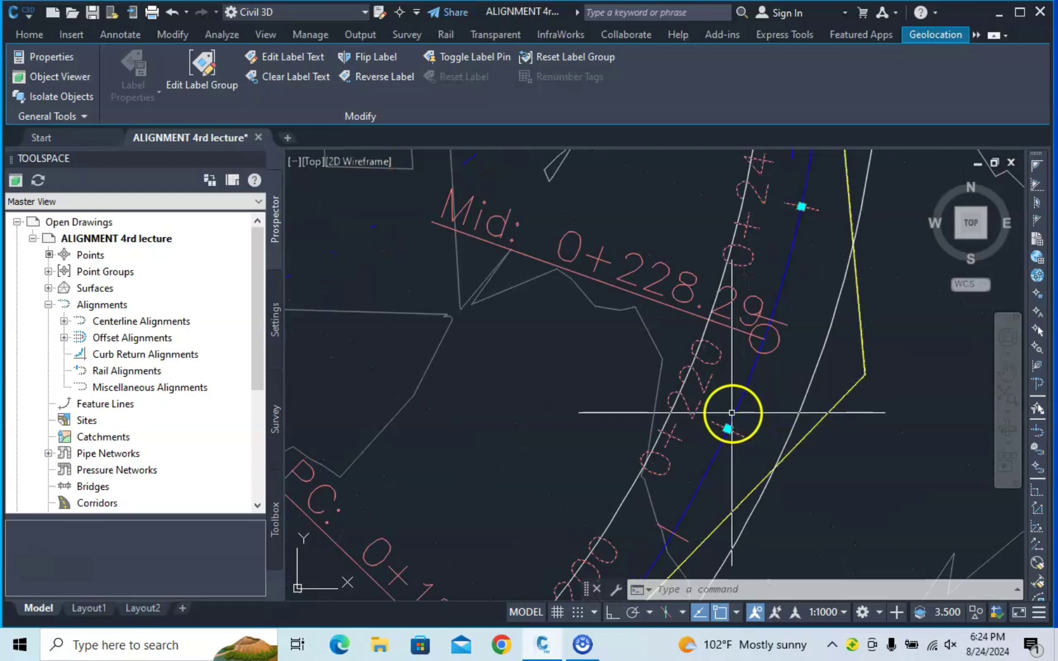
left_click(732, 417)
right_click(734, 412)
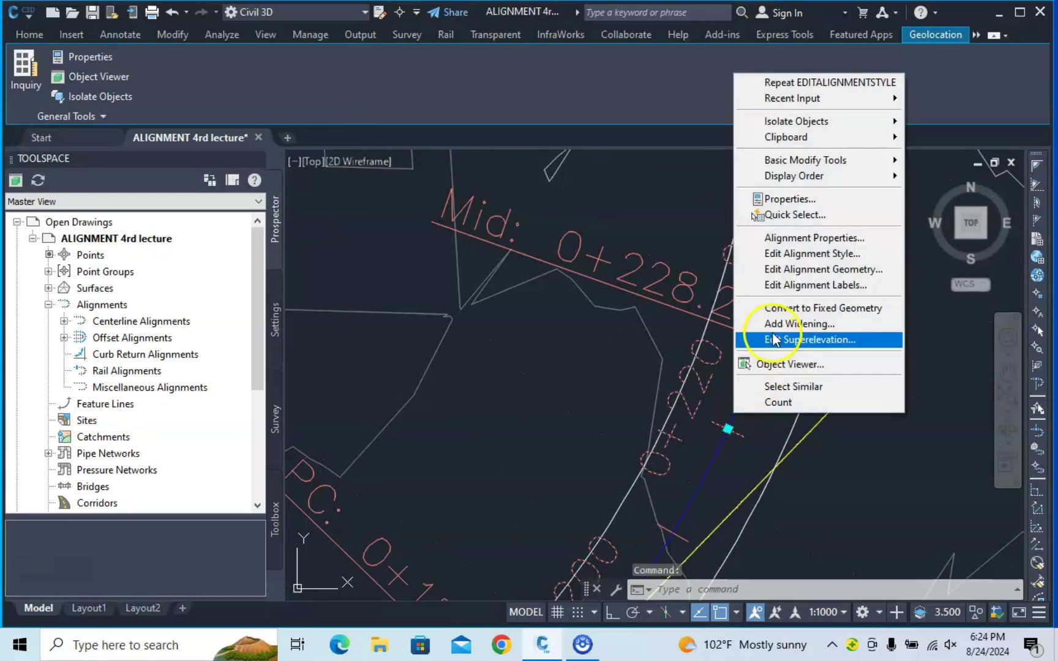
left_click(828, 275)
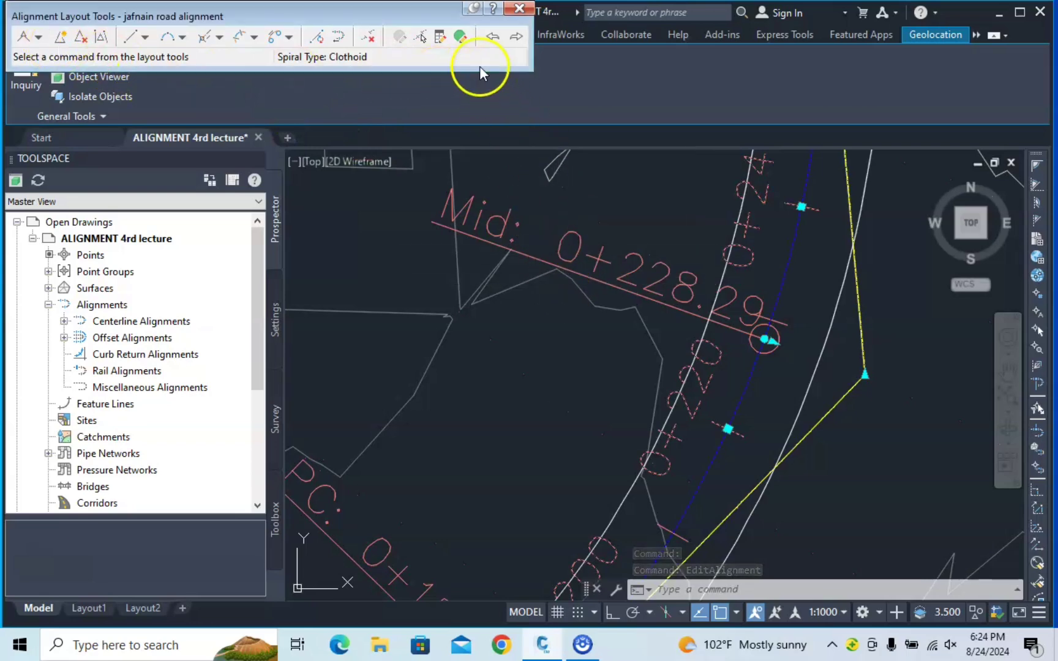
left_click(459, 36)
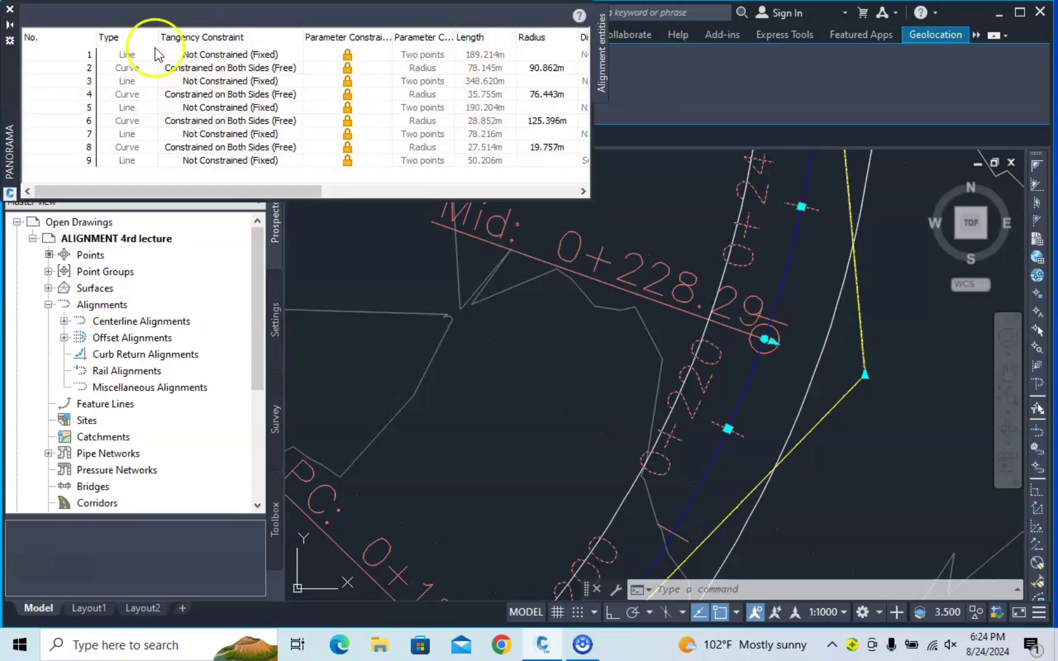
Review the alignment entities table and set the radius of curve entity 2 to 85 m
scroll(740, 370, "down", 5)
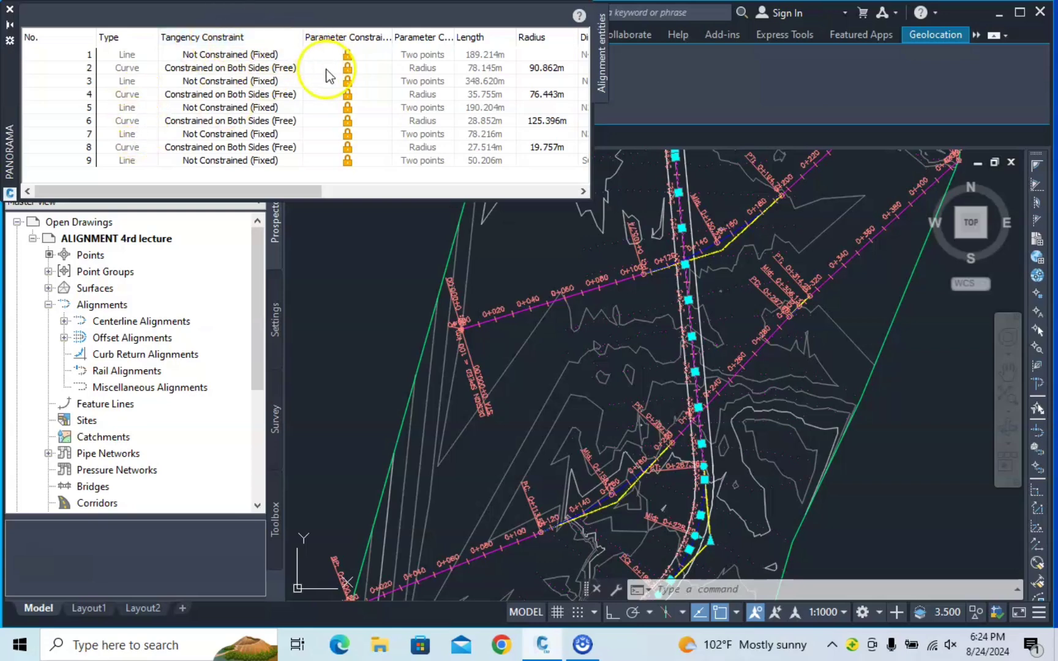
left_click(305, 122)
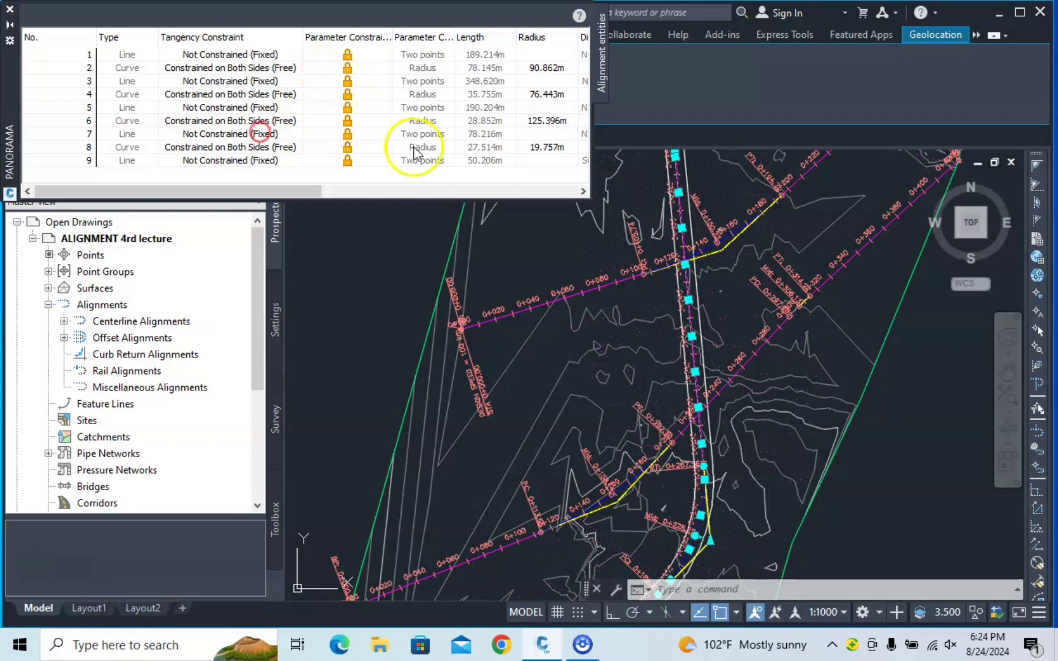
left_click_drag(307, 196, 376, 205)
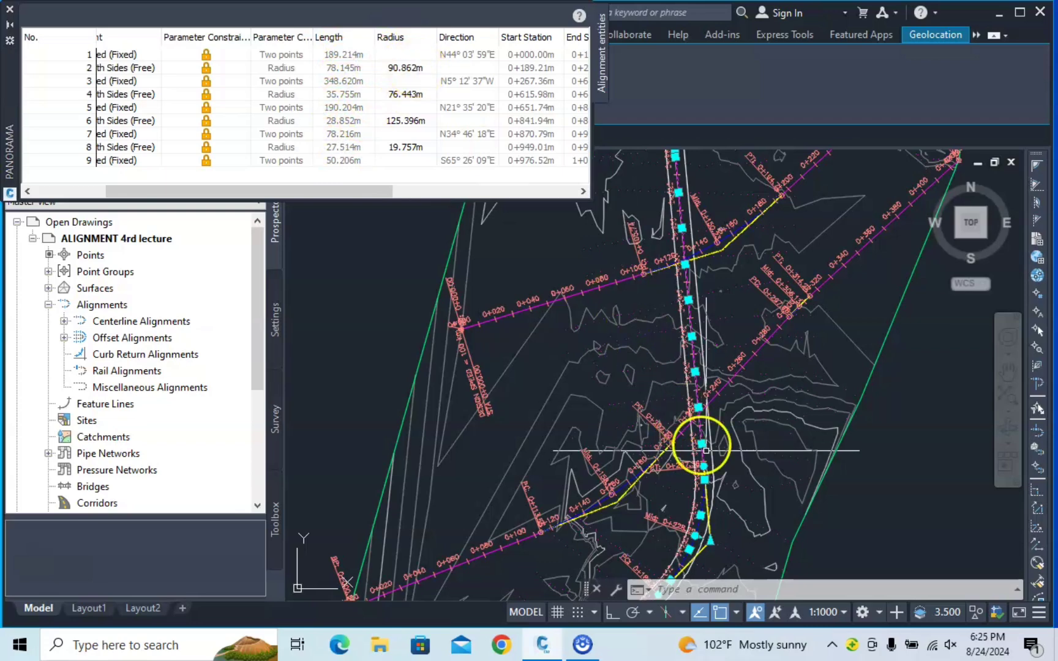
scroll(704, 441, "down", 2)
scroll(691, 484, "down", 1)
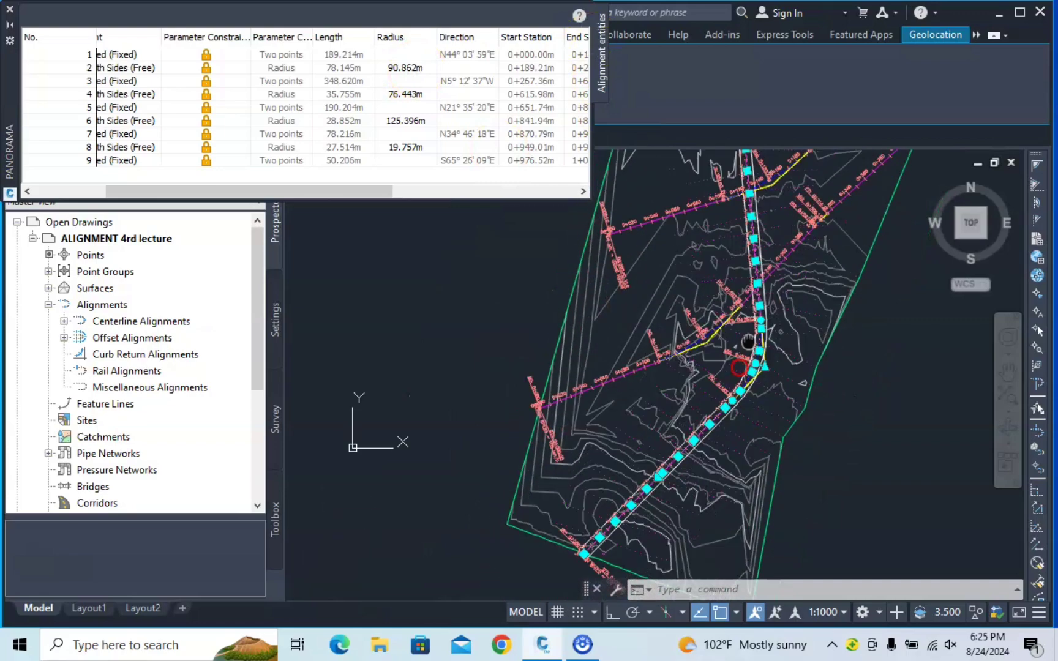
scroll(750, 305, "up", 5)
mouse_move(778, 293)
middle_mouse_down()
mouse_move(728, 183)
mouse_move(686, 226)
mouse_move(661, 278)
middle_mouse_up()
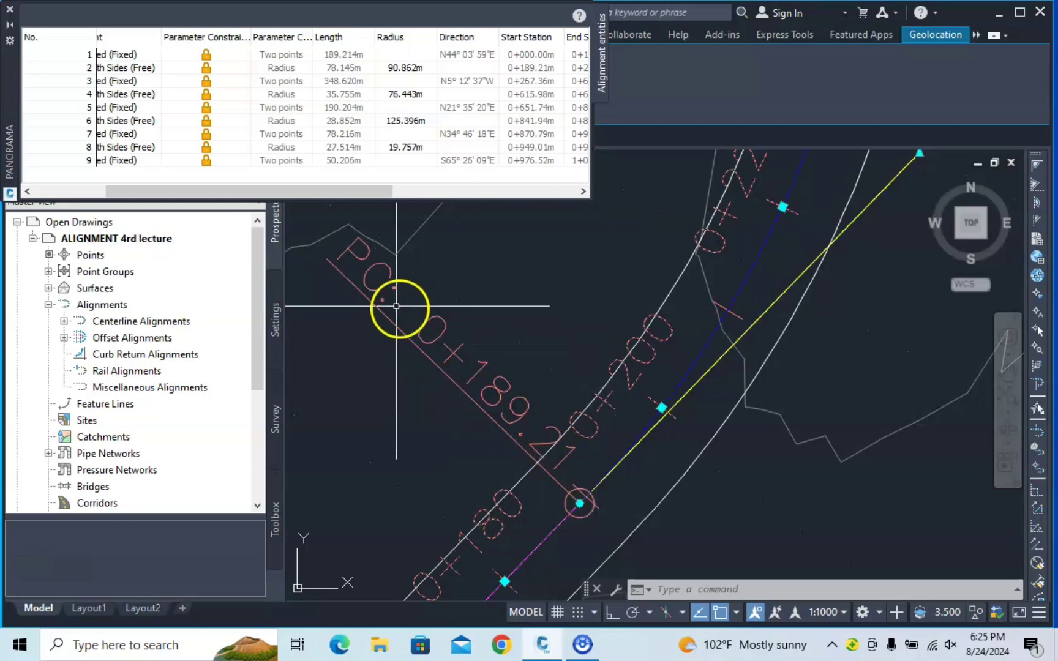
double_click(400, 67)
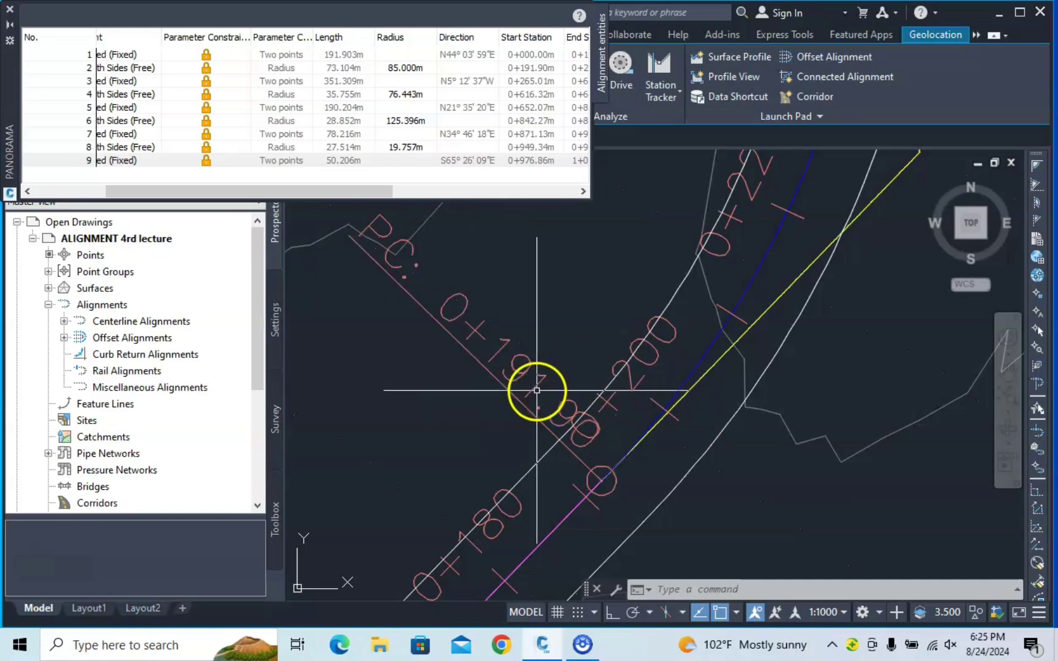
left_click(543, 160)
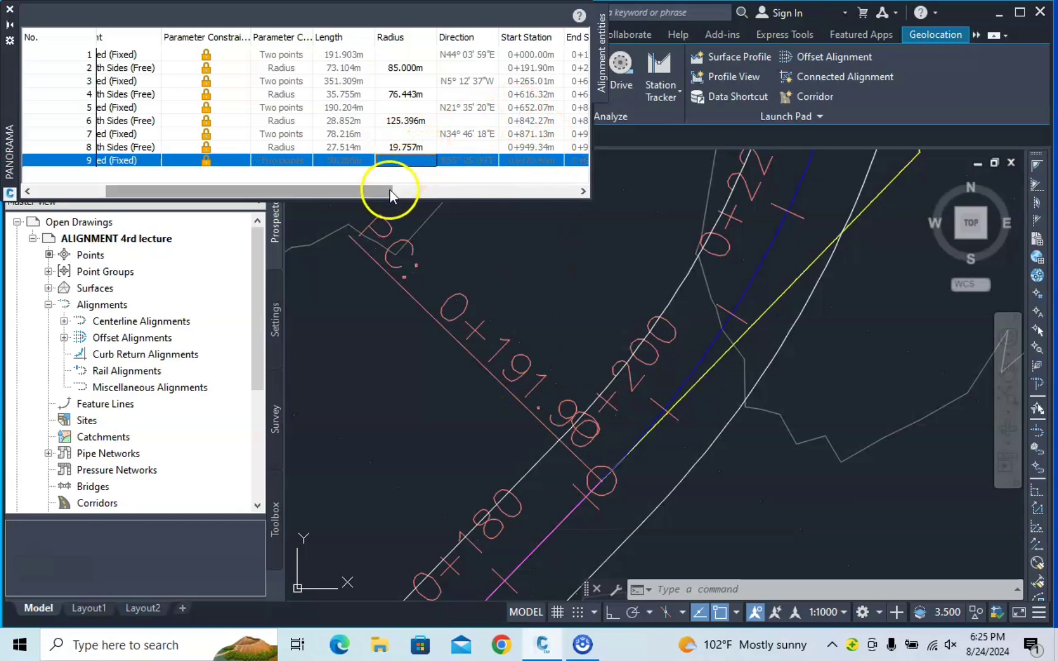
Set the chord length of curve entity 2 to 80.1 m in the alignment entities table
left_click_drag(390, 190, 456, 198)
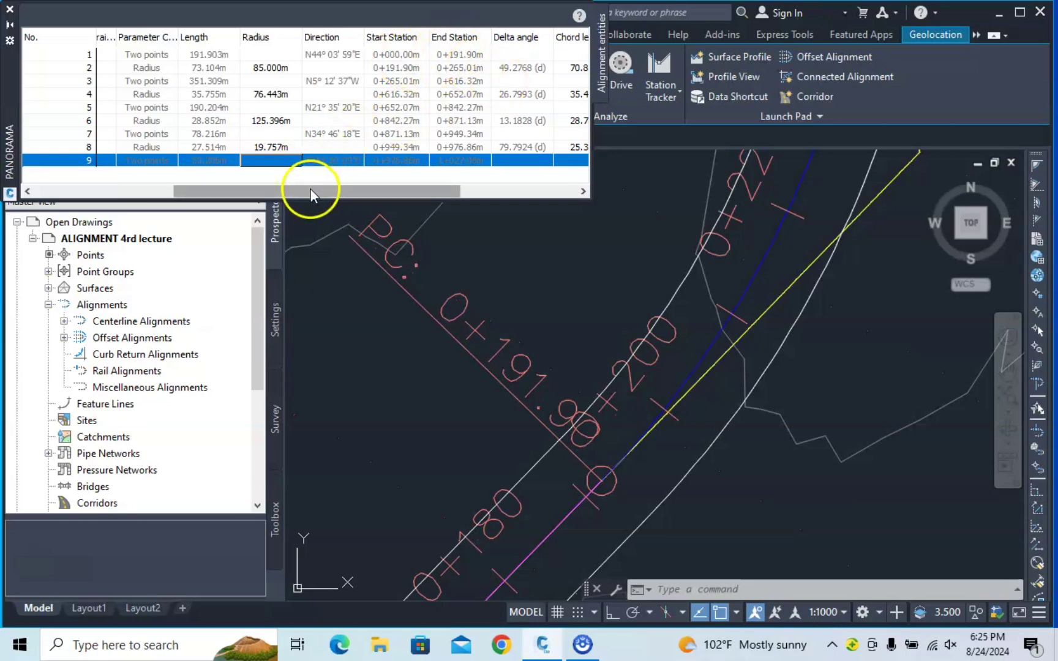
left_click_drag(372, 191, 419, 191)
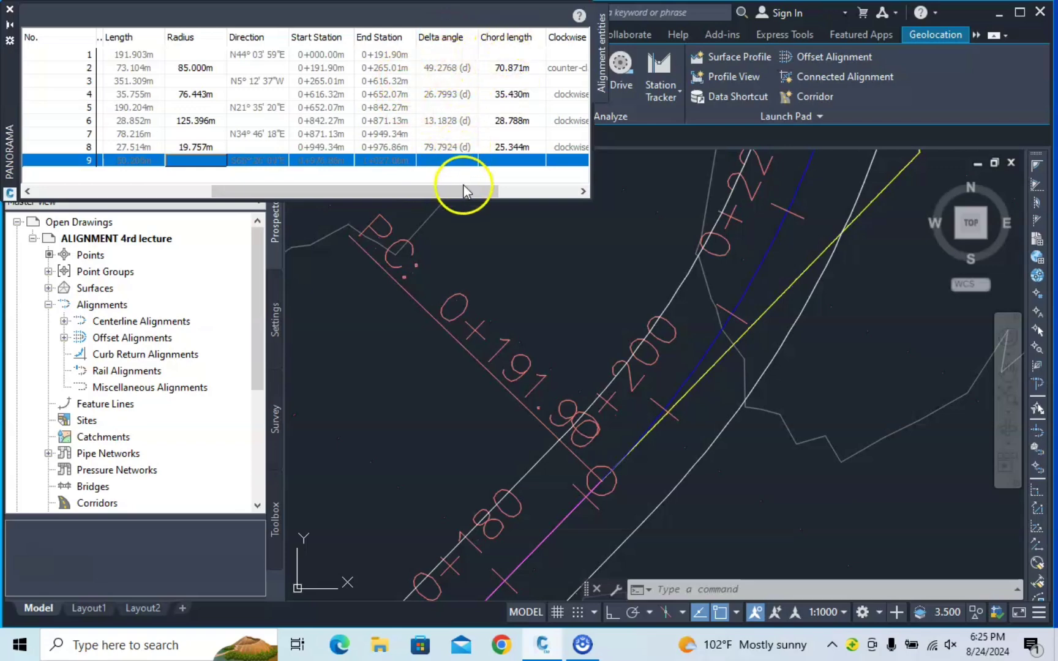
left_click_drag(462, 190, 514, 190)
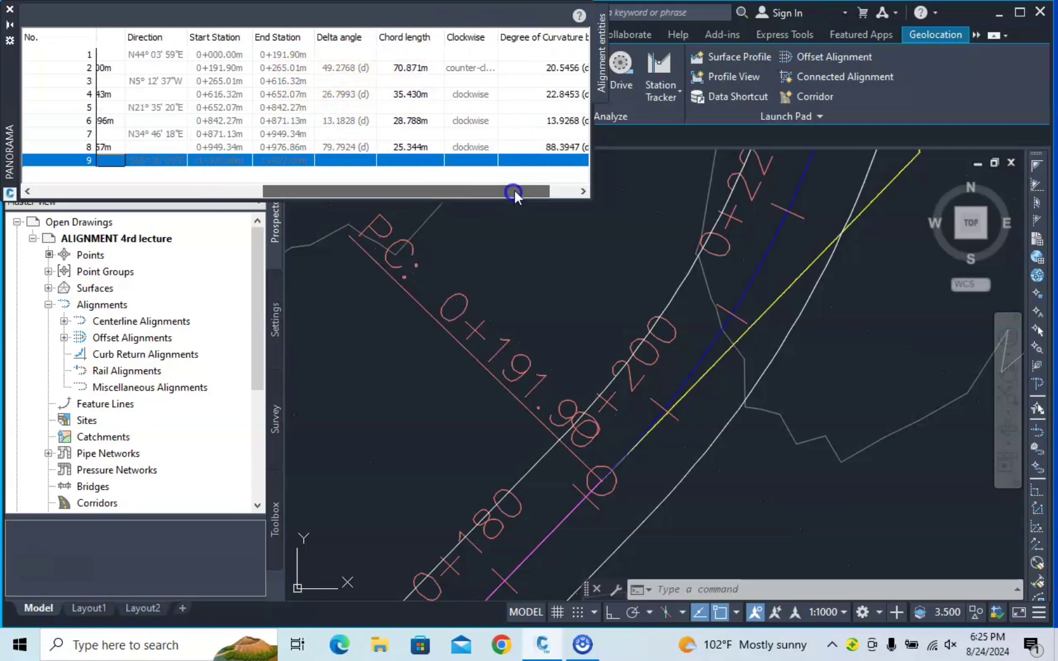
left_click(410, 75)
left_click(411, 74)
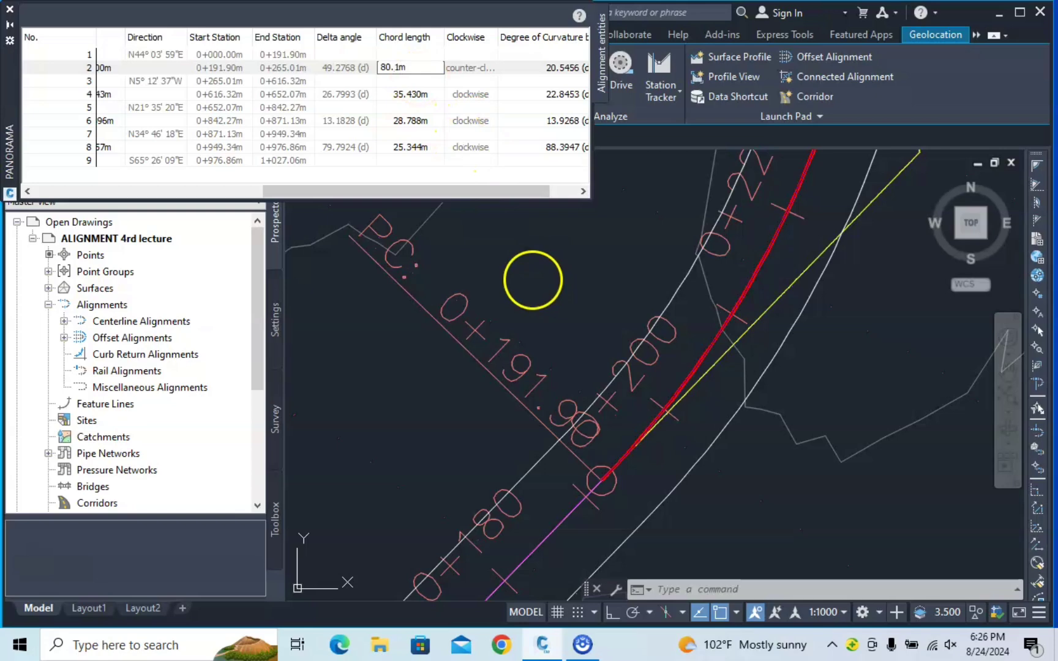
left_click(539, 240)
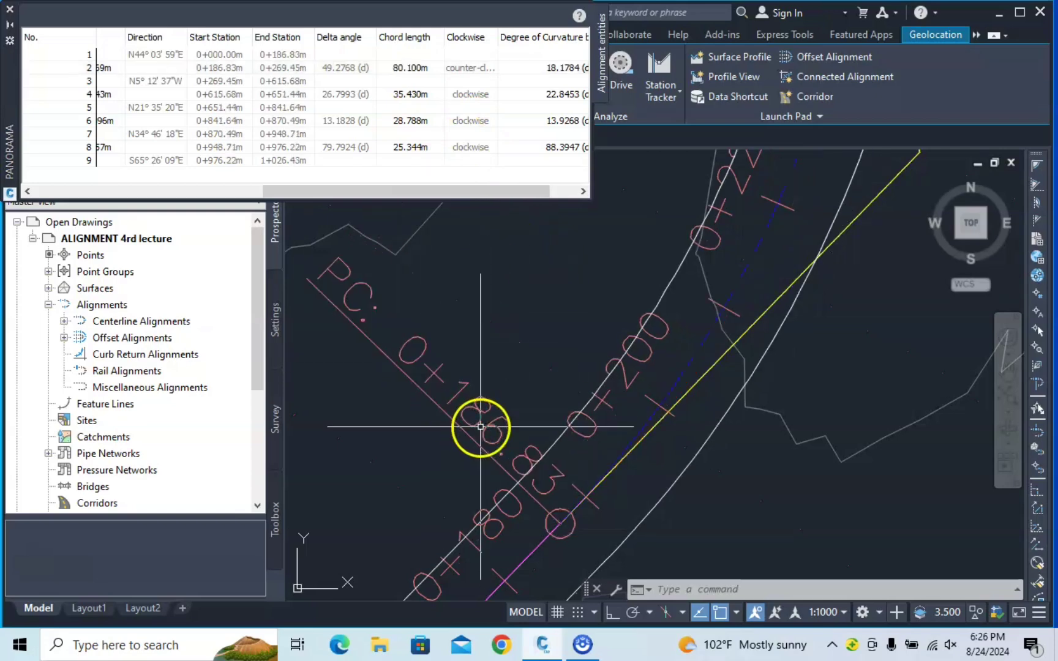
Set the degree of curvature by arc of curve entity 2 to 22 degrees
left_click_drag(529, 191, 572, 193)
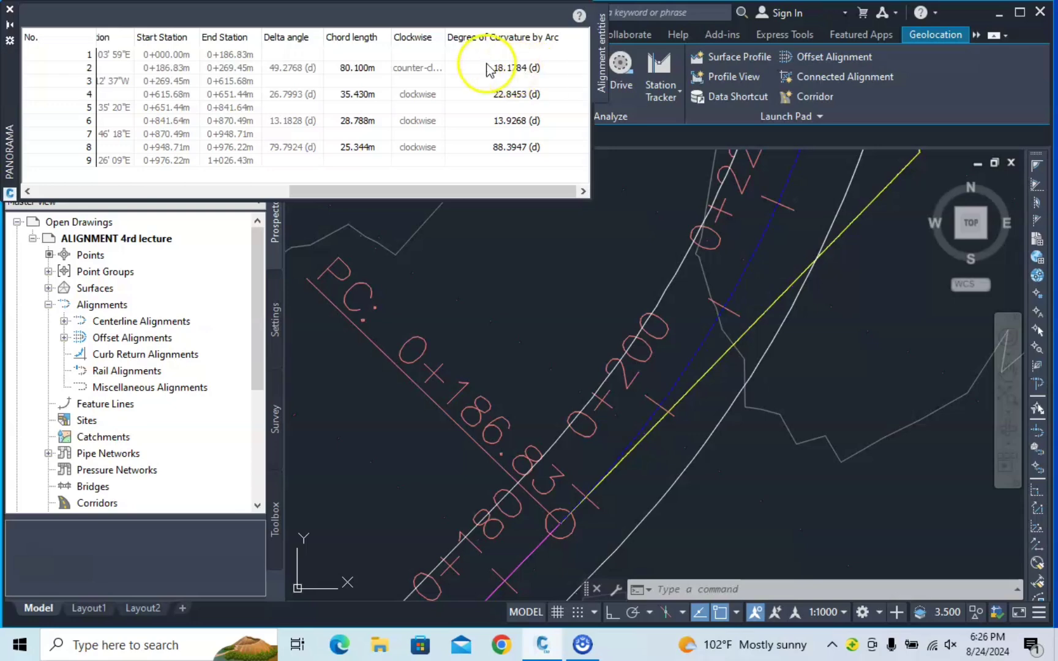
left_click(528, 68)
left_click(527, 68)
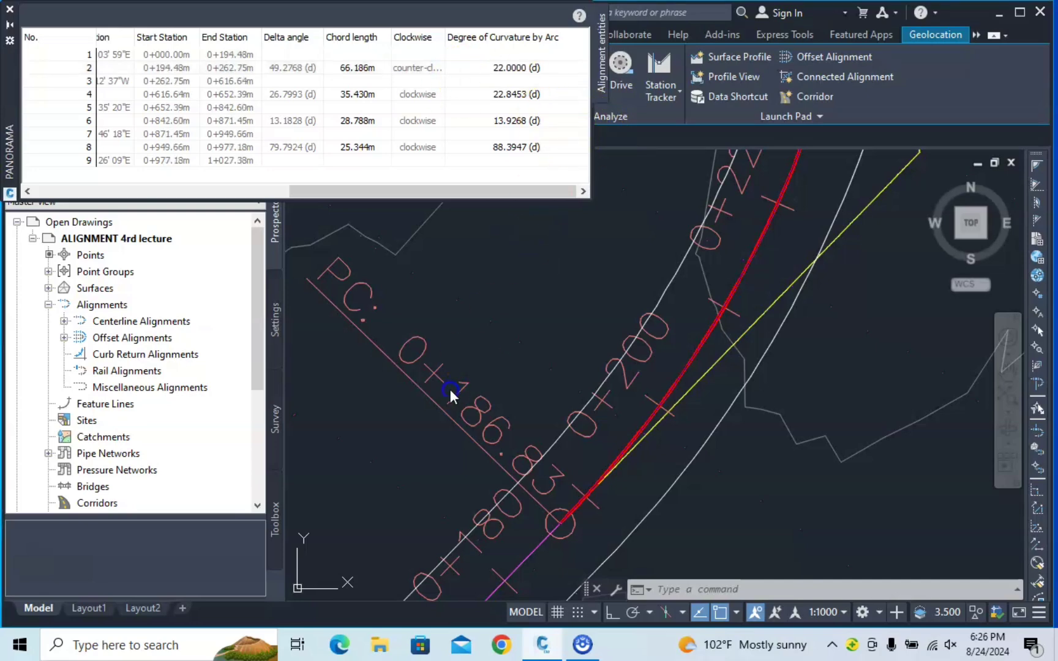
Inspect the PC and midpoint station labels of the main road alignment's curve 2, and close the alignment entities table
left_click(470, 411)
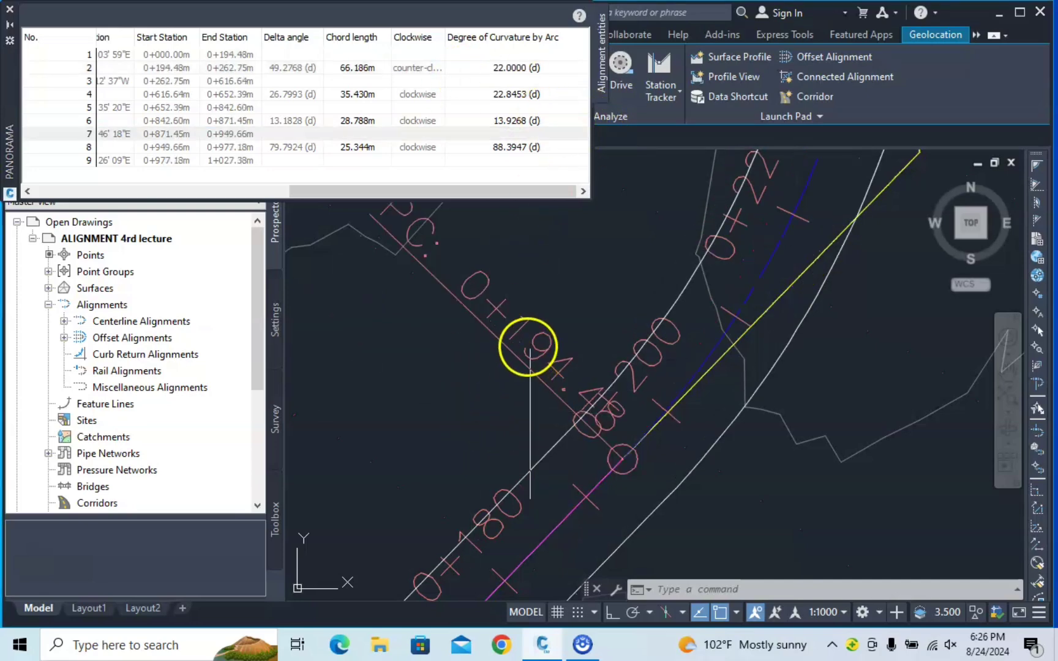
scroll(531, 350, "down", 3)
scroll(484, 342, "up", 3)
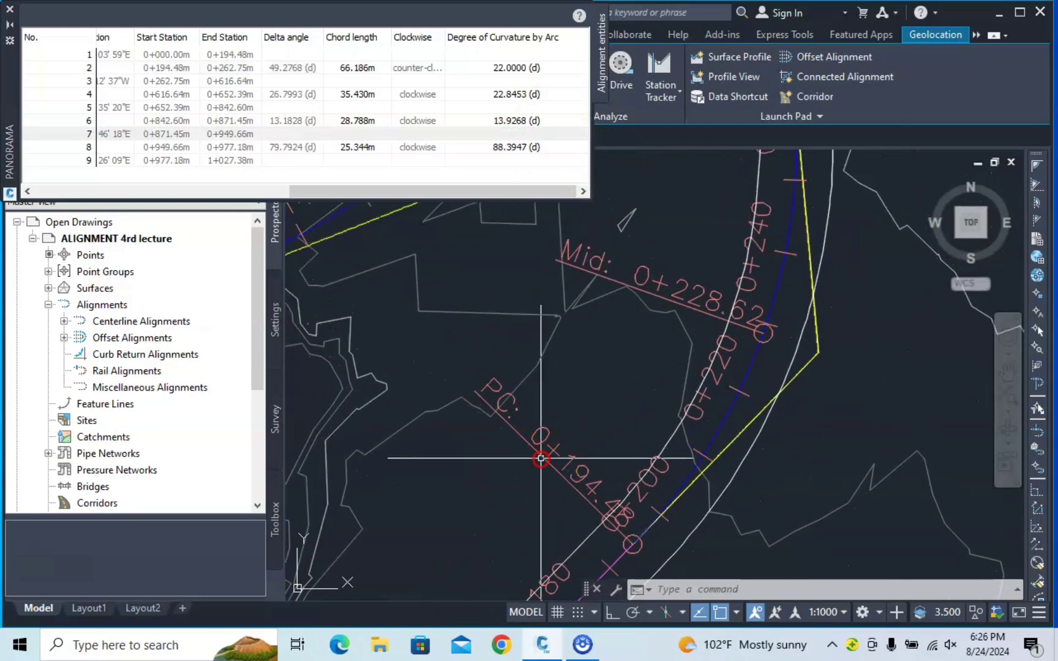
scroll(550, 453, "up", 2)
middle_click_drag(590, 500, 585, 356)
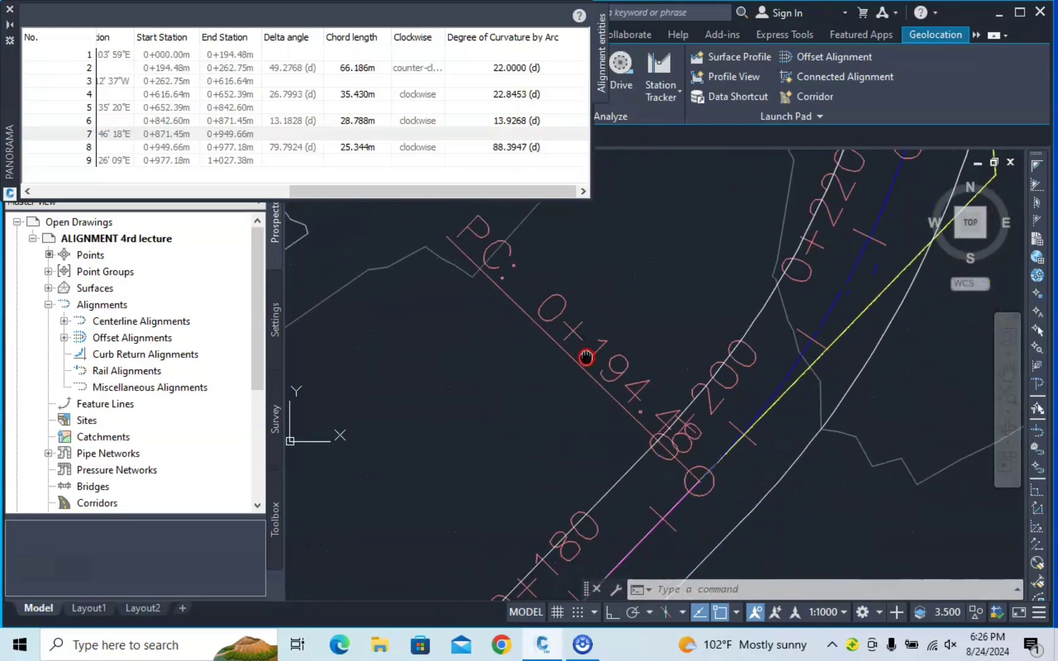
scroll(632, 399, "down", 5)
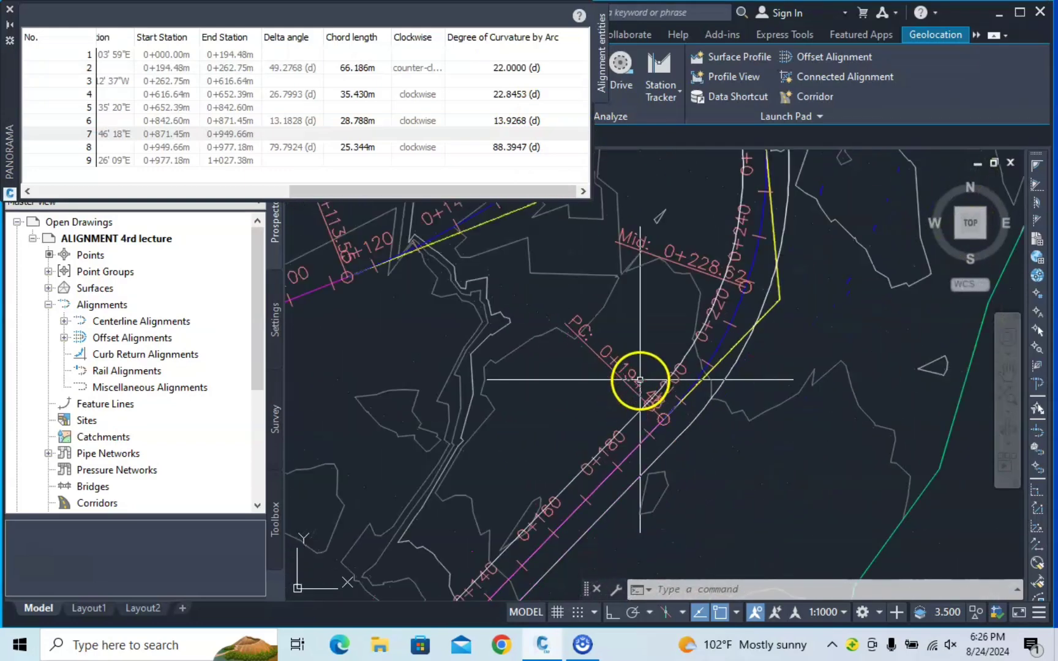
middle_click_drag(699, 330, 671, 403)
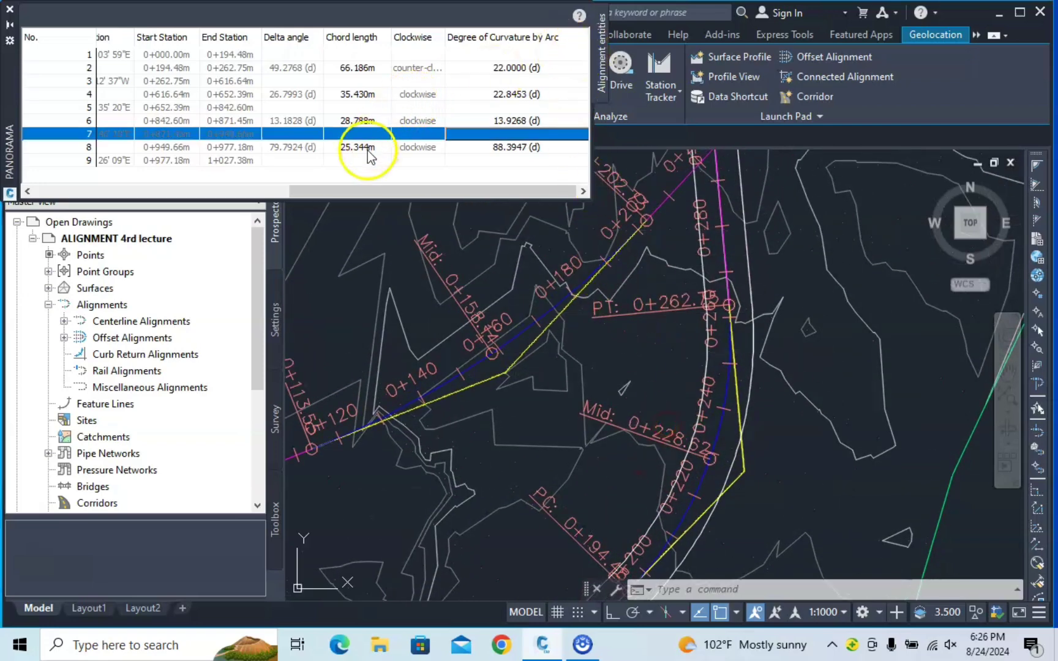
left_click(10, 12)
Select the main road alignment near the curve and open its alignment labels for editing
scroll(702, 437, "up", 3)
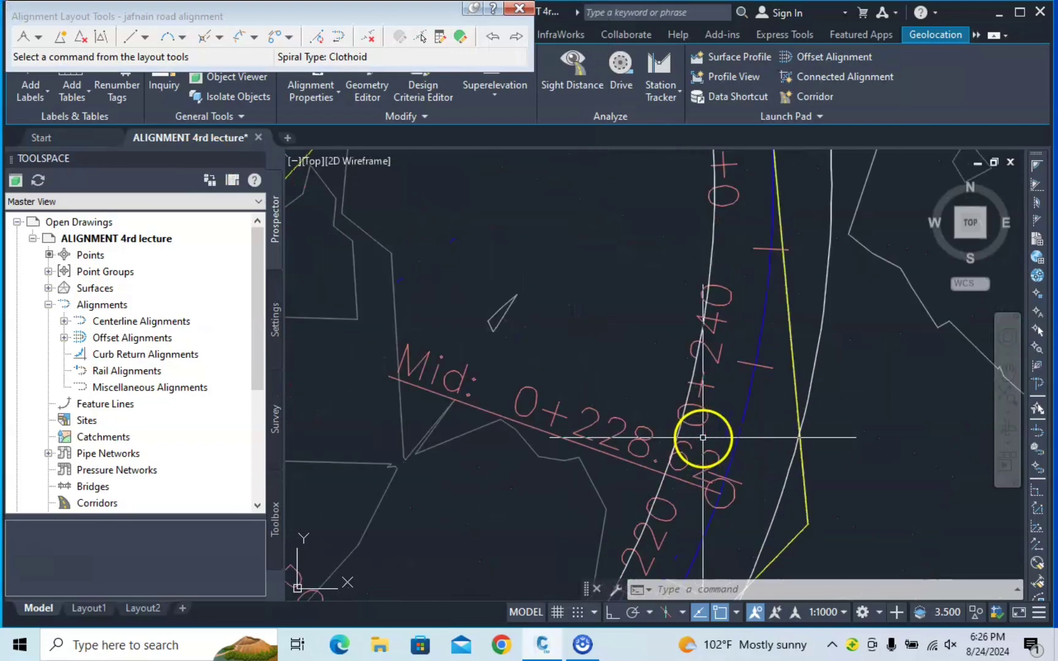
scroll(703, 437, "up", 2)
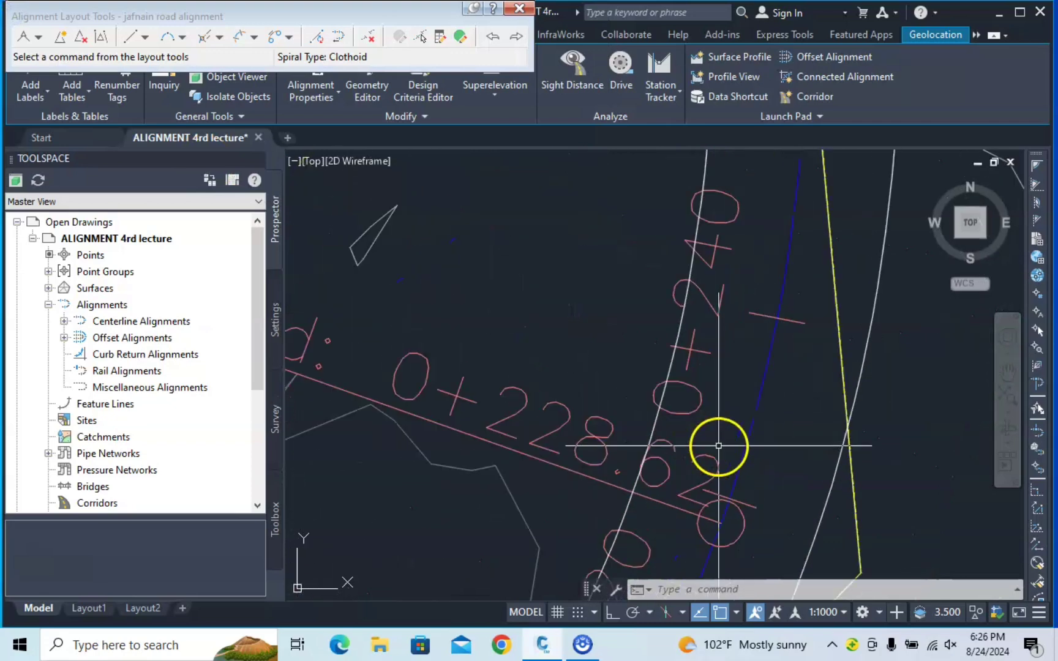
left_click(754, 400)
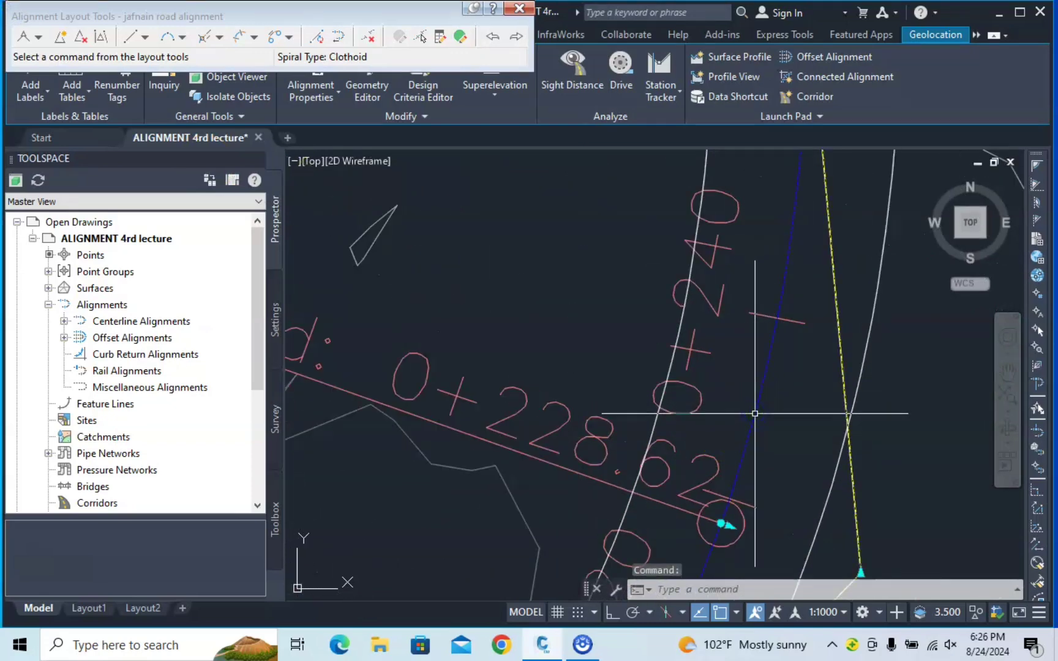
right_click(754, 414)
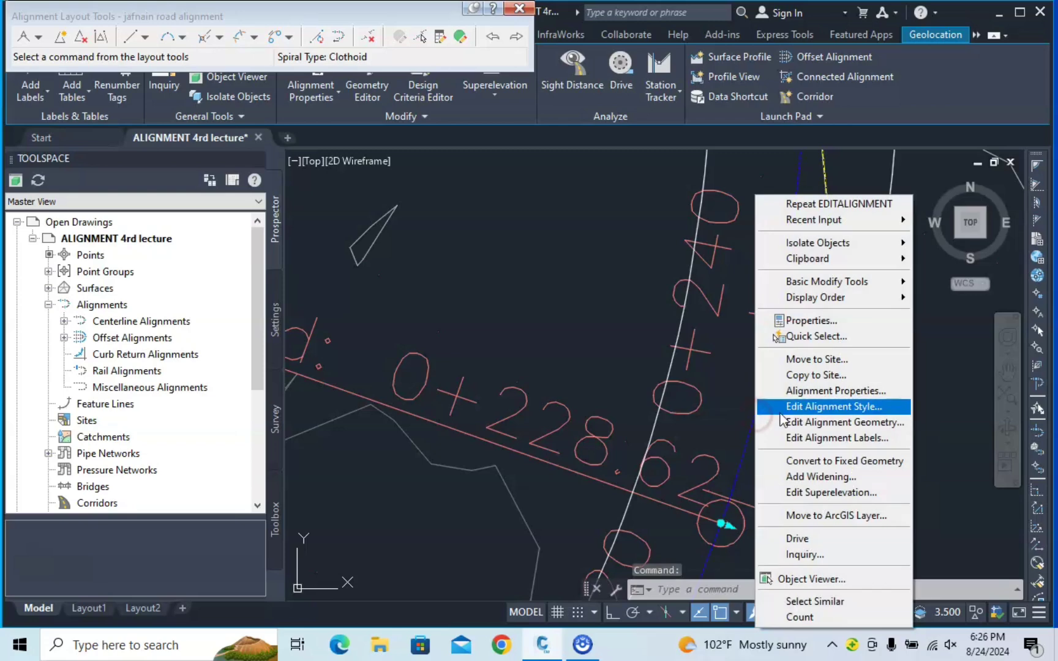
left_click(716, 344)
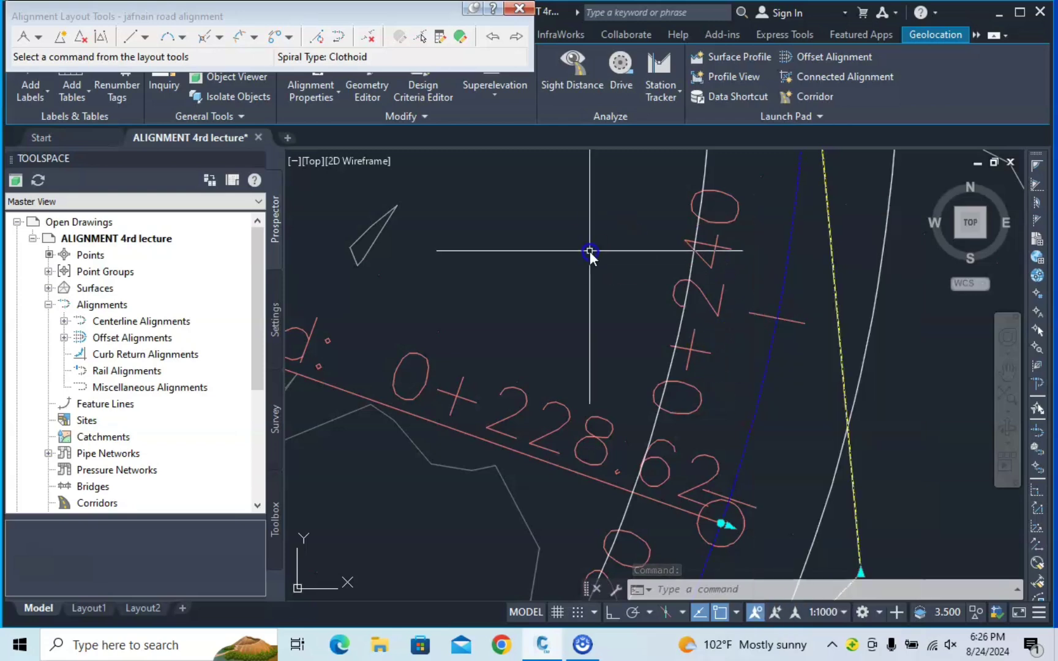
left_click(589, 251)
scroll(802, 366, "down", 5)
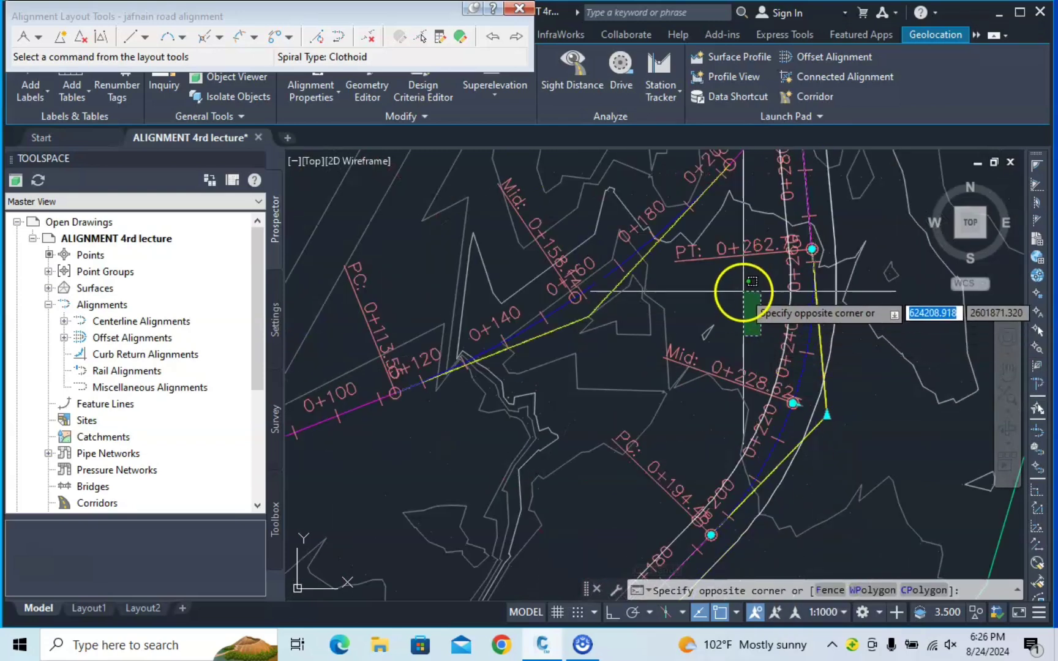
left_click(779, 406)
middle_click_drag(779, 405, 878, 258)
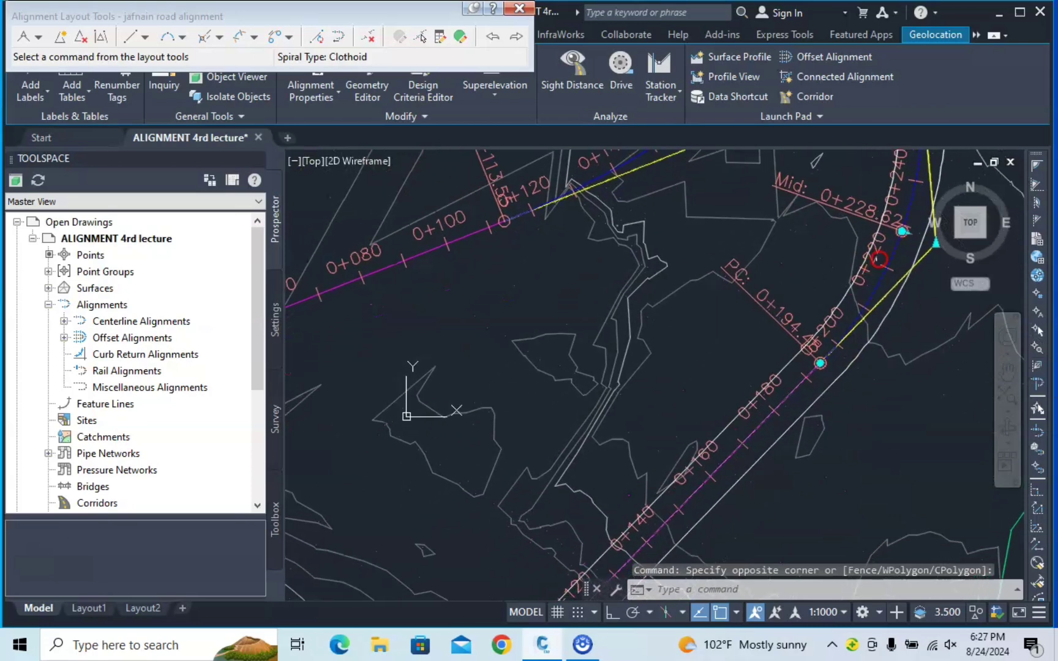
right_click(797, 386)
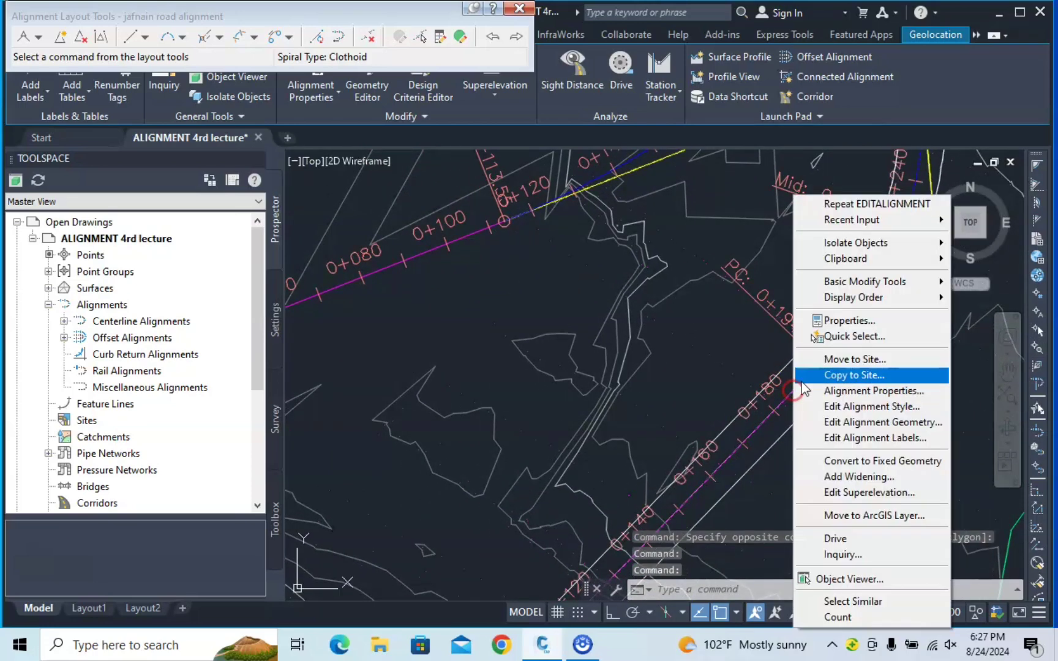
left_click(880, 438)
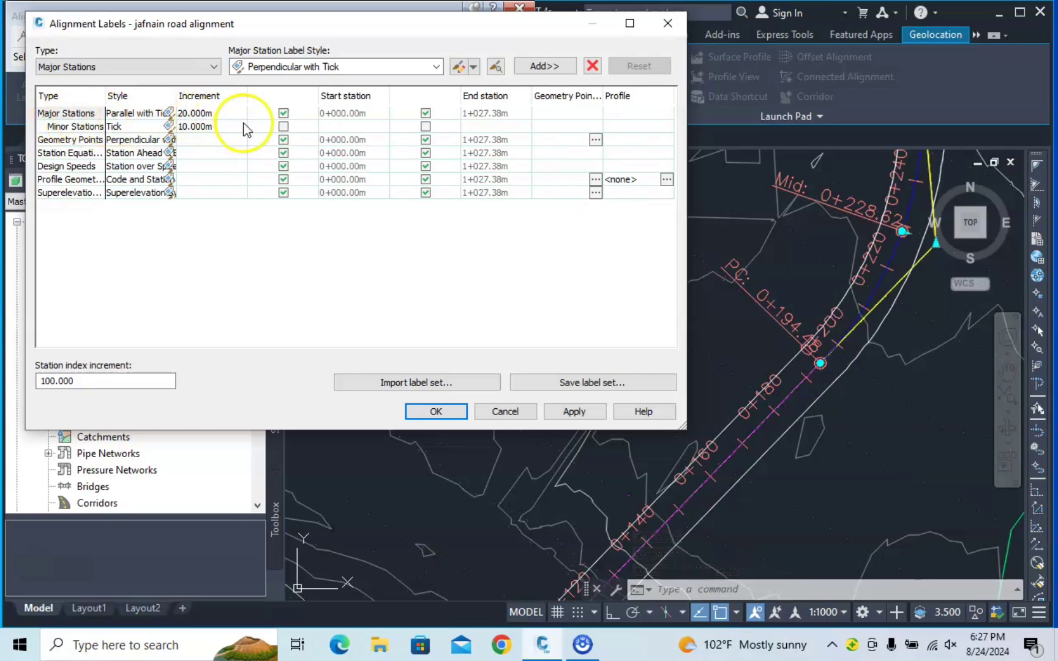
Set the main road alignment's label increments to 50 m for major stations and 5 m for minor stations, and apply them
double_click(199, 113)
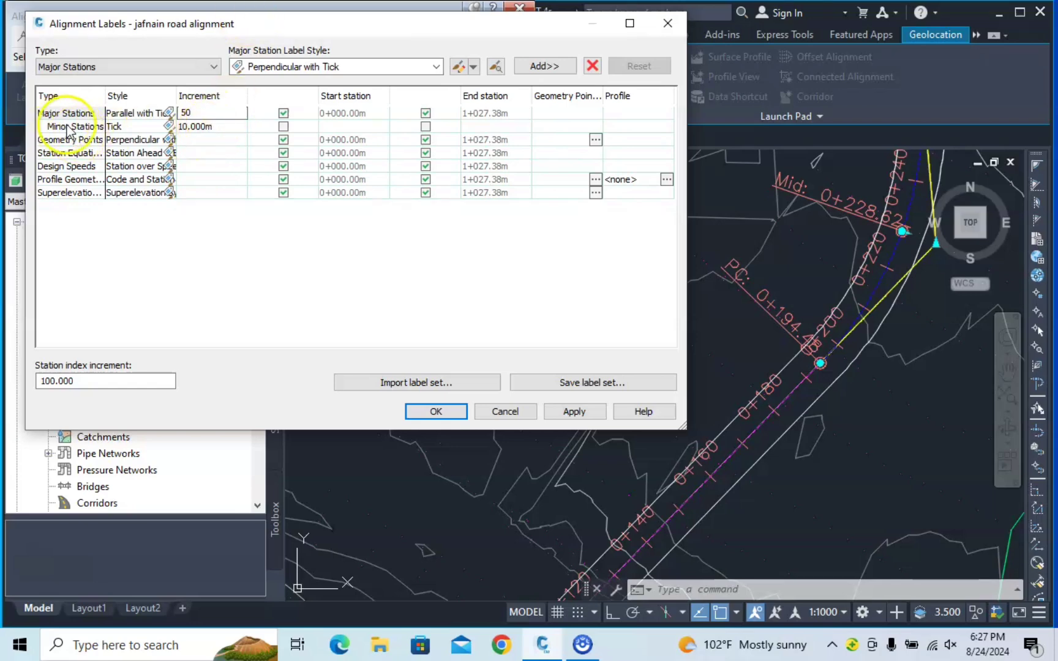
left_click(213, 127)
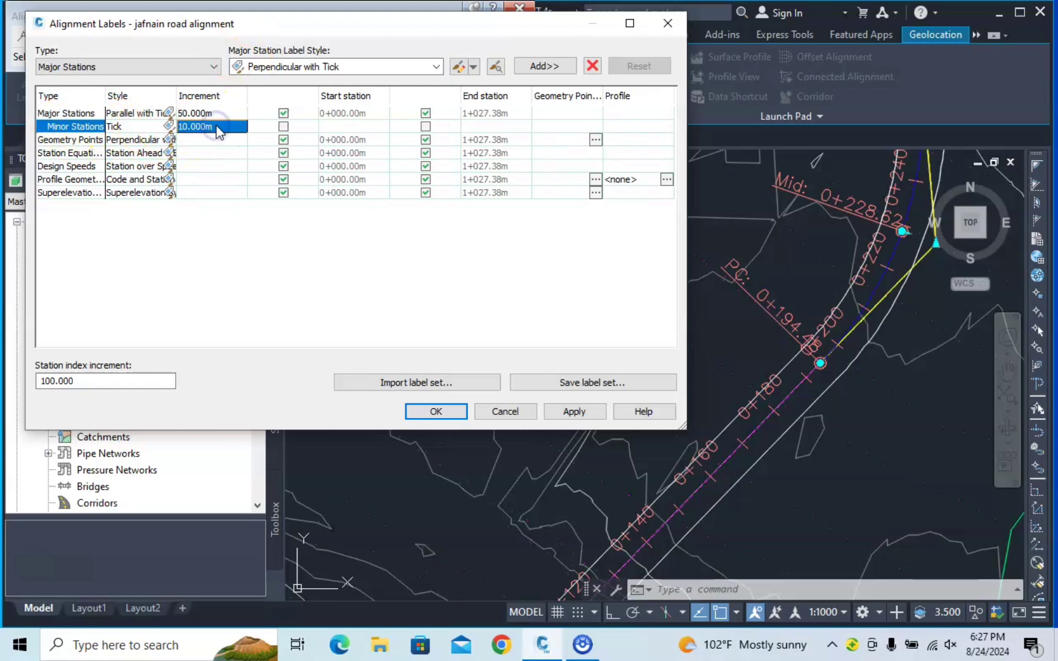
left_click(218, 126)
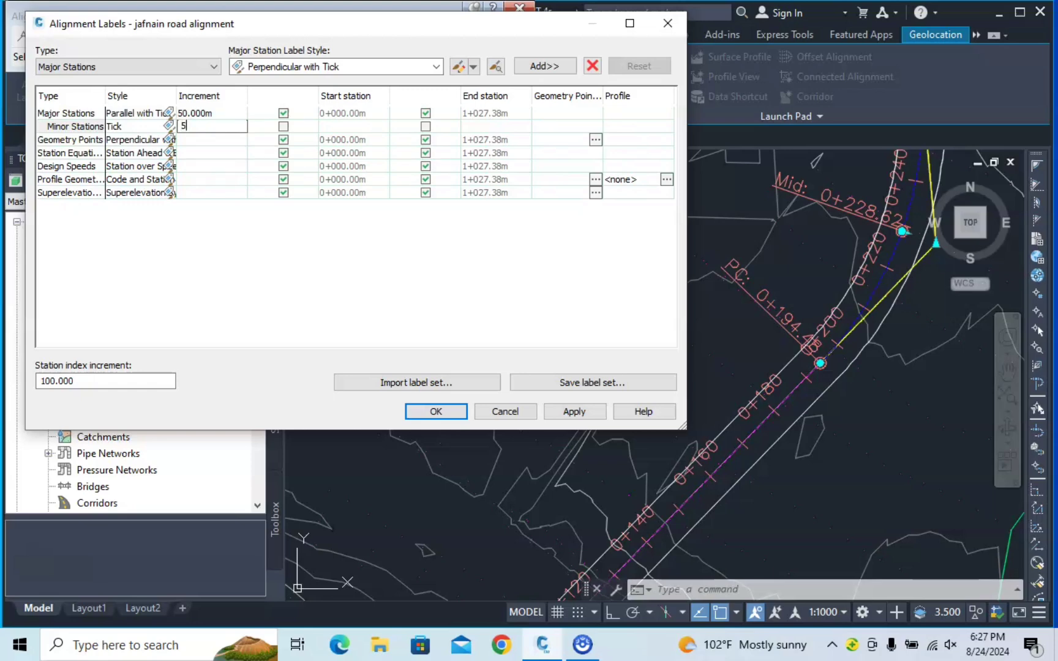
left_click(575, 412)
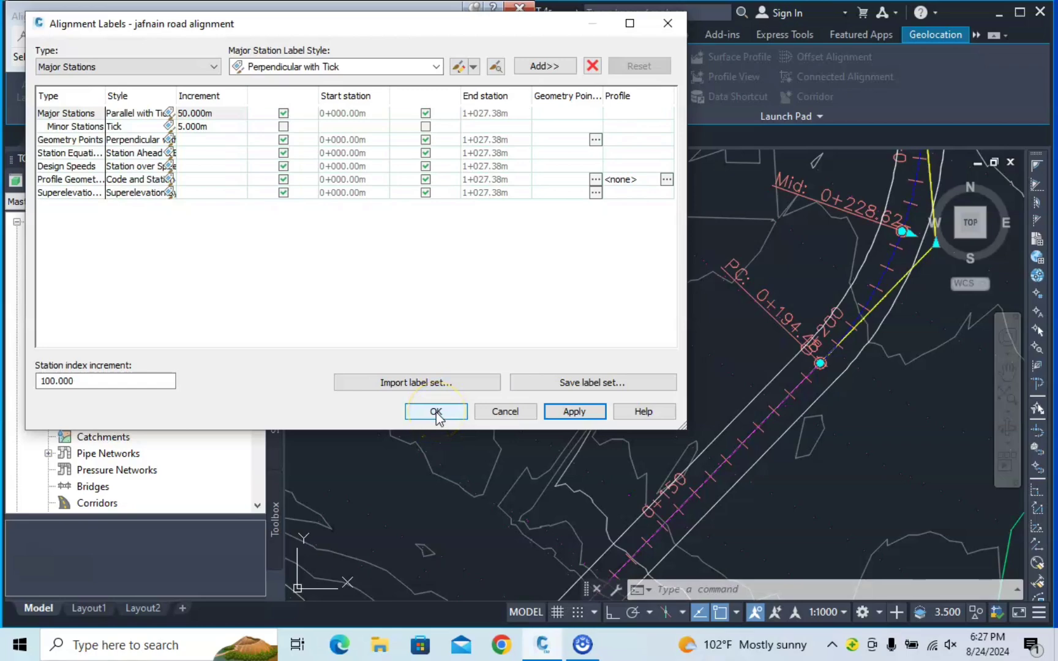
left_click(435, 412)
Examine the spacing of the major station labels and minor ticks along the main road alignment between the 0+100 and 0+200 labels
mouse_move(587, 439)
middle_mouse_down()
mouse_move(673, 566)
mouse_move(646, 412)
middle_mouse_up()
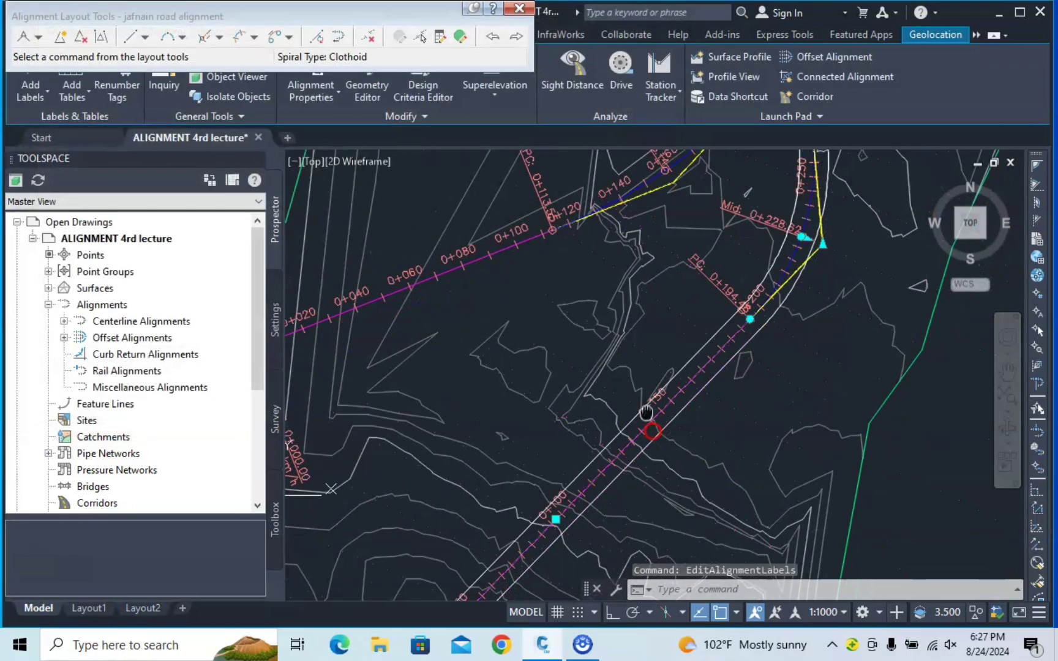
scroll(646, 412, "up", 10)
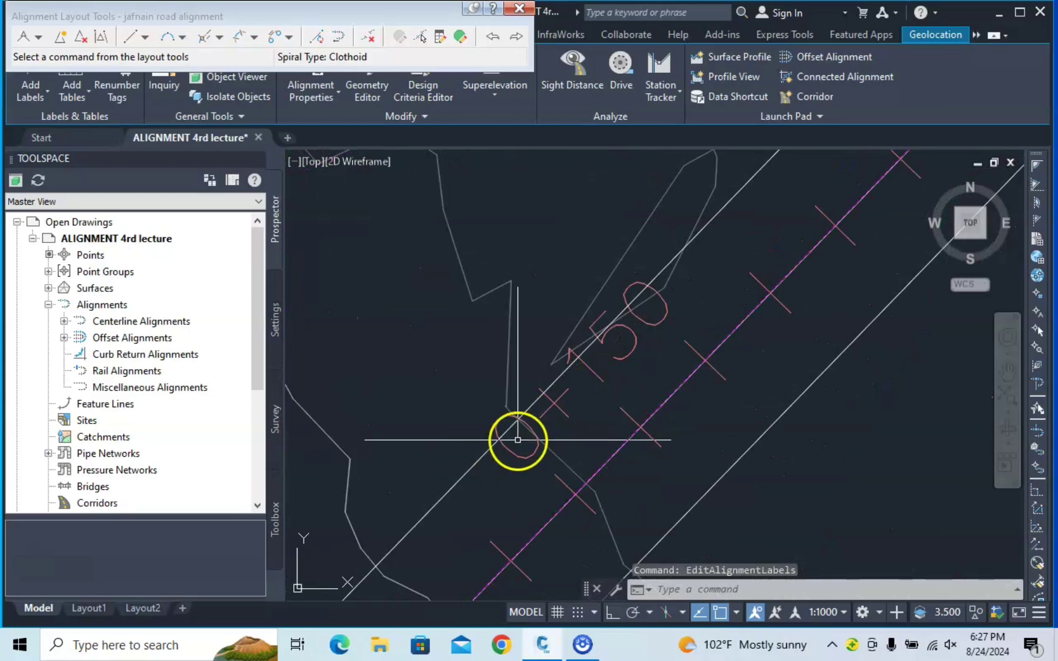
scroll(609, 366, "up", 4)
scroll(515, 562, "down", 6)
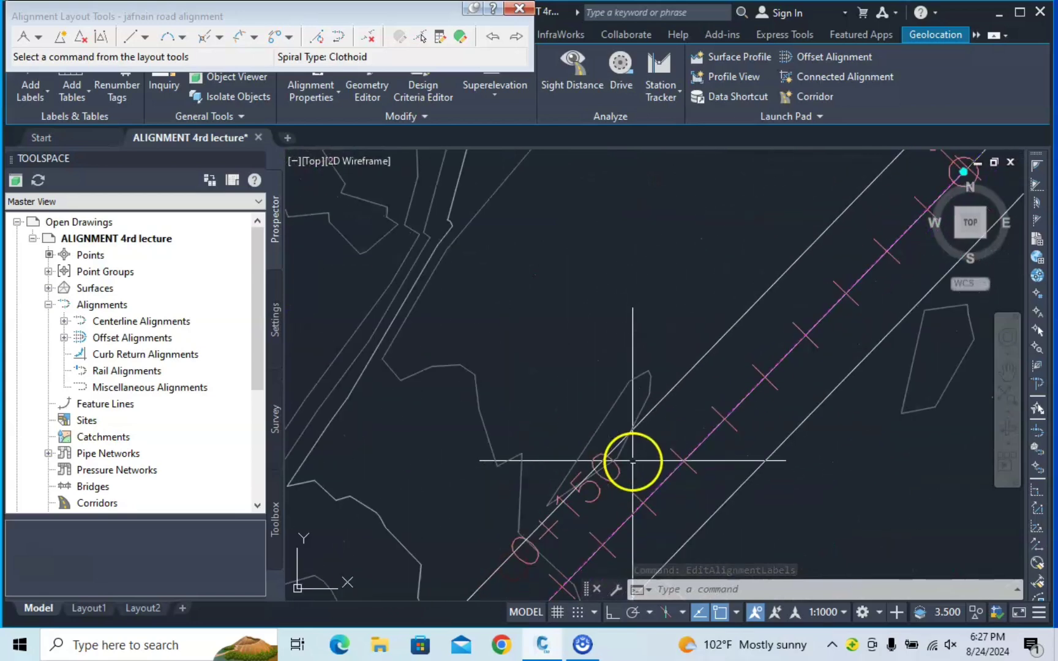
middle_click_drag(632, 460, 716, 421)
scroll(715, 420, "up", 4)
middle_click_drag(699, 316, 621, 440)
scroll(621, 440, "down", 2)
scroll(720, 307, "down", 2)
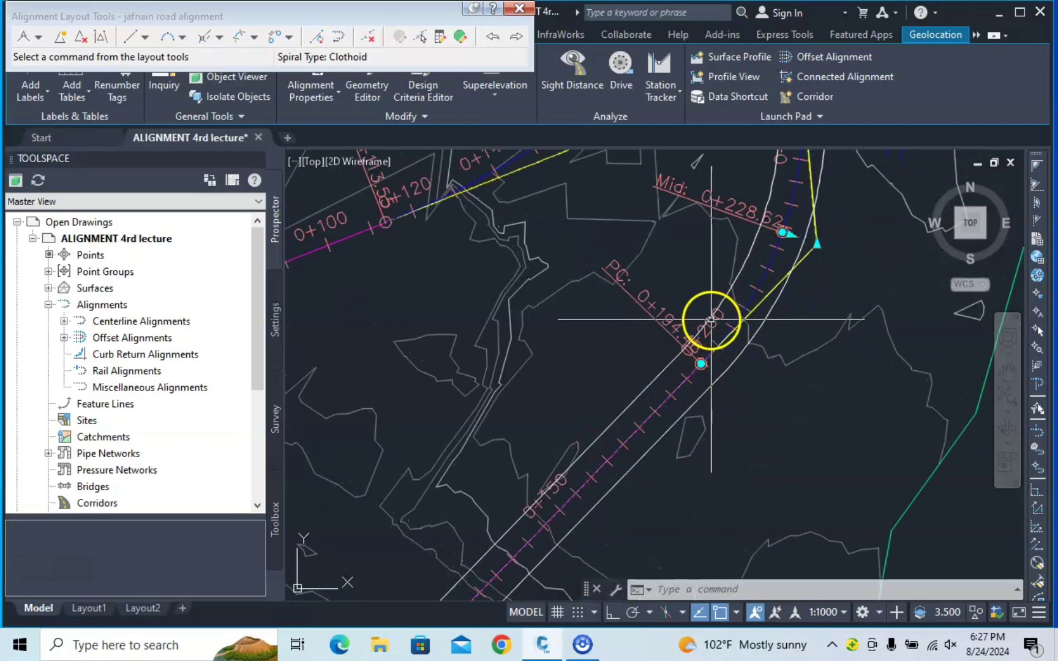
scroll(645, 382, "up", 5)
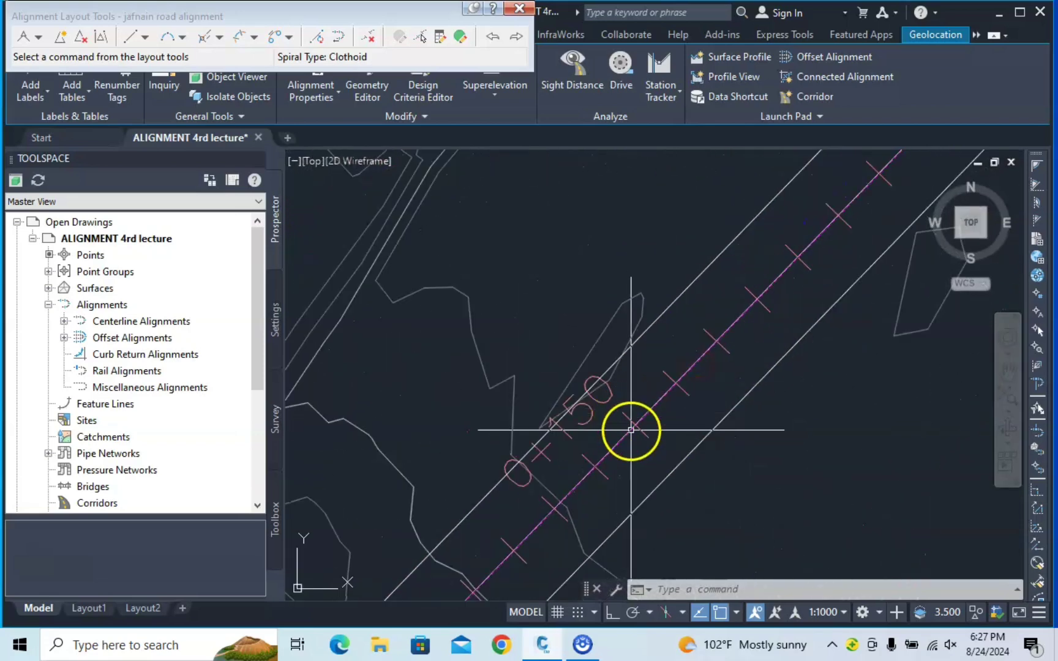
scroll(636, 428, "up", 2)
scroll(755, 300, "down", 4)
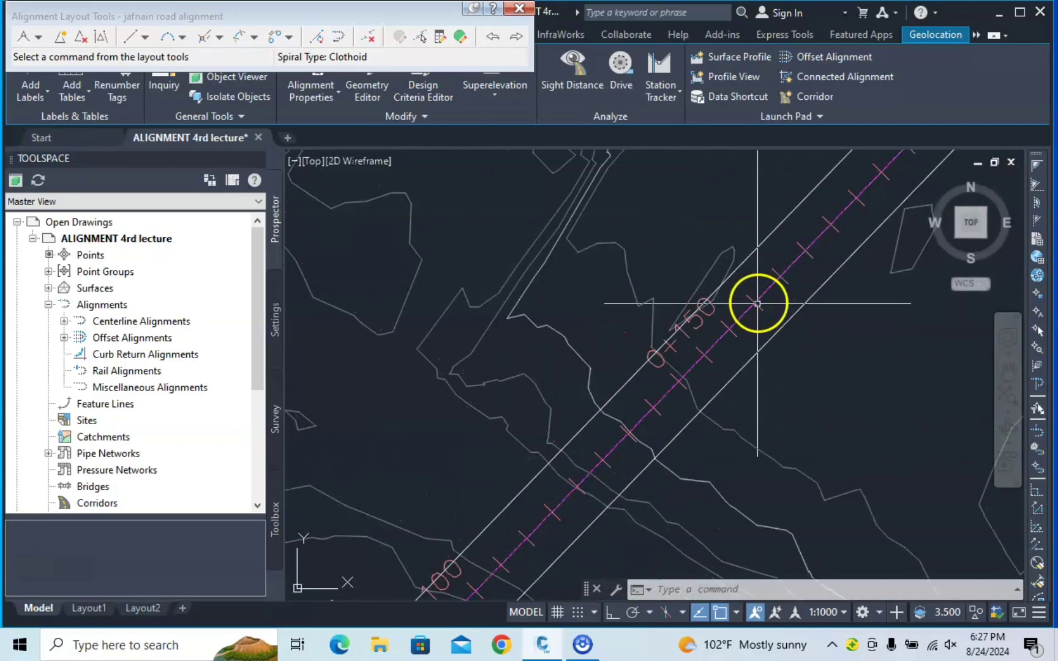
middle_click_drag(757, 303, 760, 406)
scroll(725, 358, "up", 2)
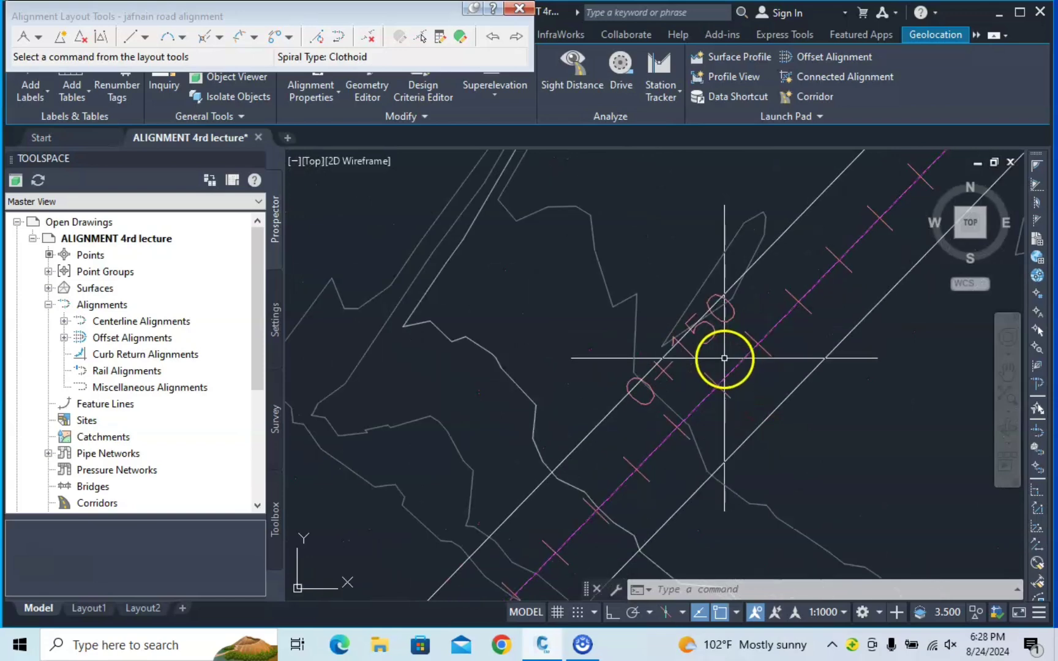
Reopen the main road alignment's labels and set the major station increment to 20 m
right_click(732, 370)
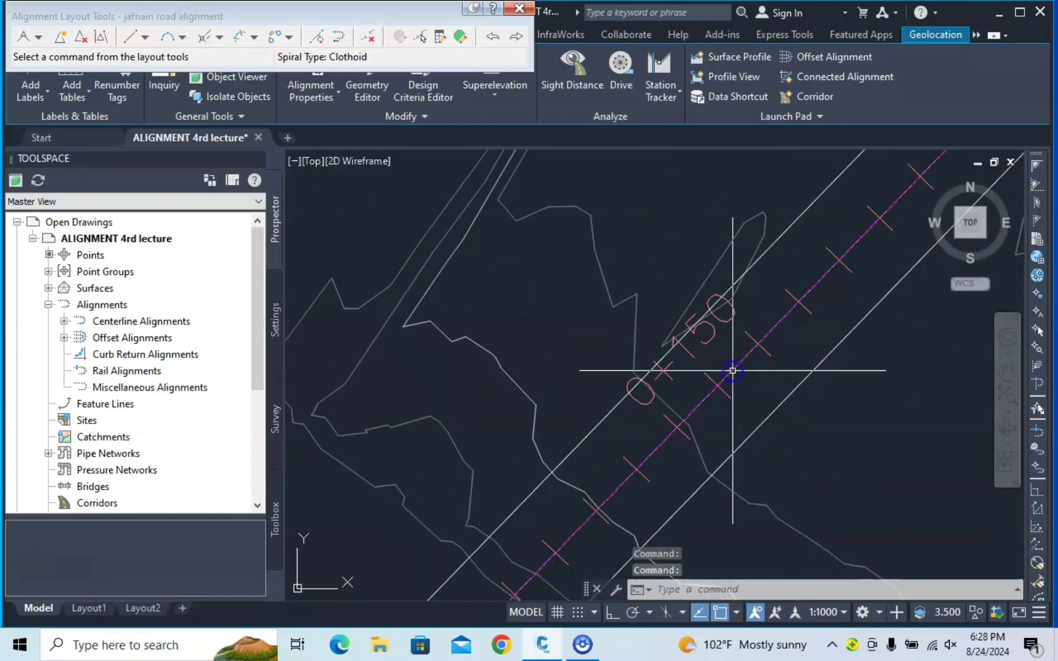
right_click(732, 370)
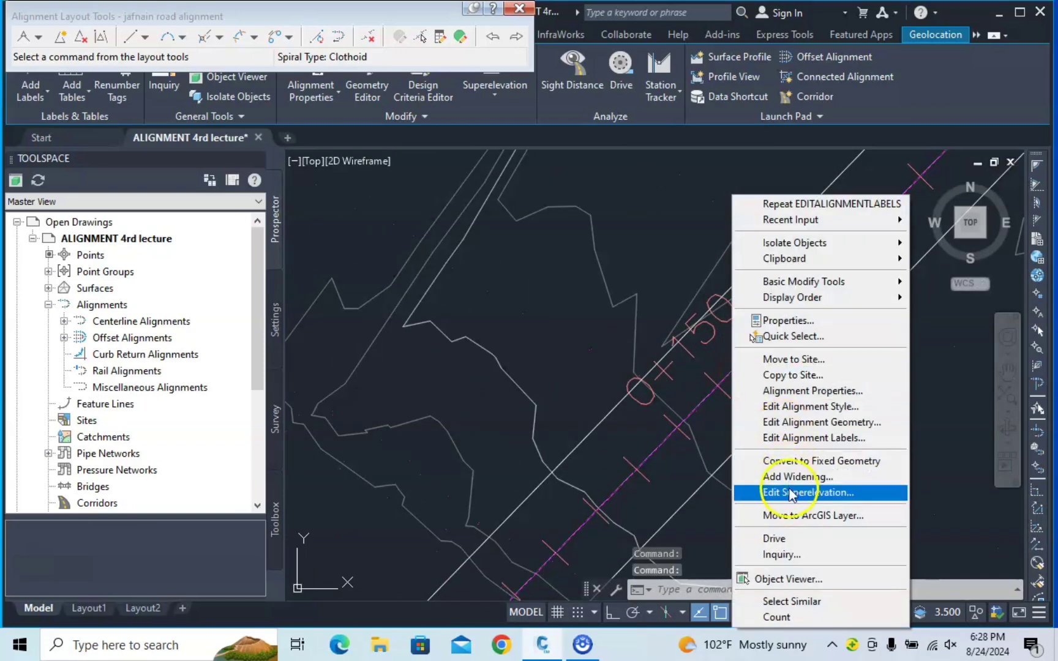
left_click(794, 439)
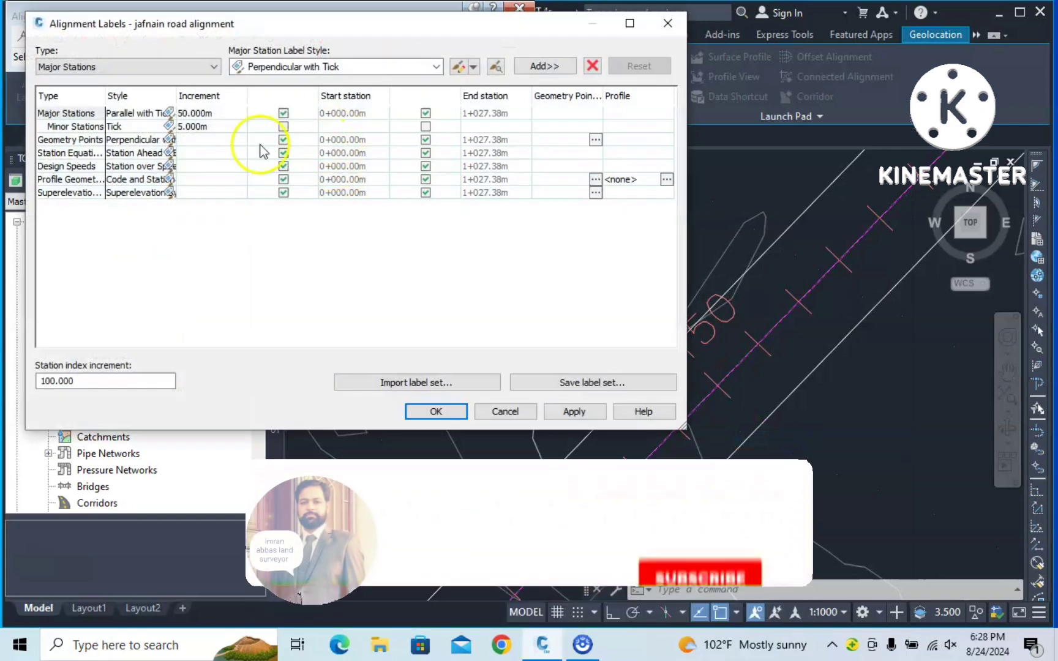
left_click(211, 113)
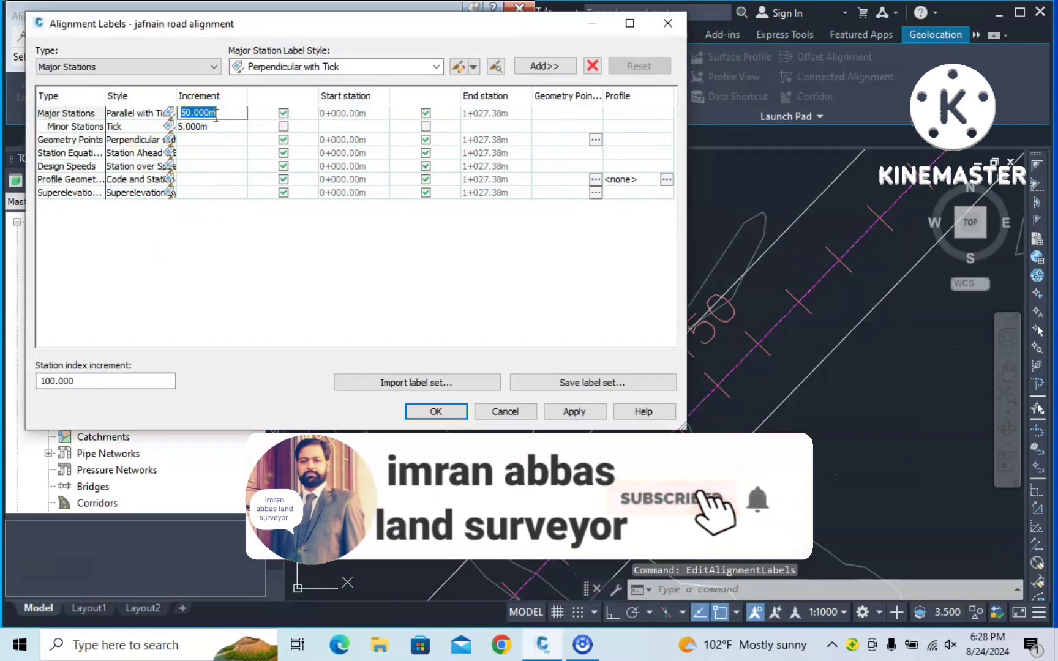
type("20")
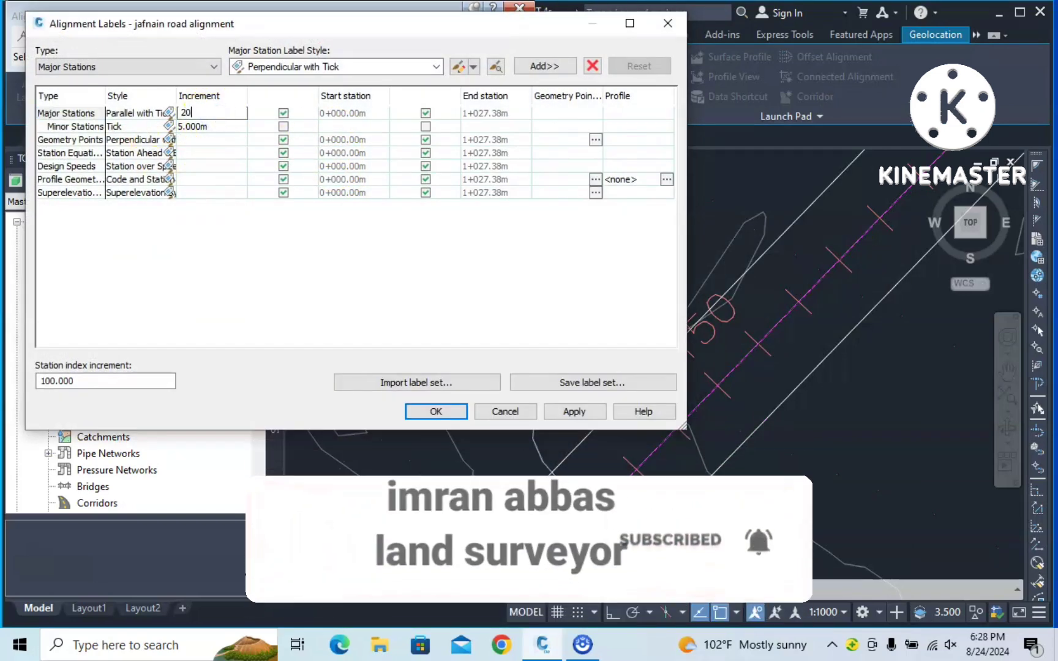
Set the minor station increment to 10 m, apply the label settings and check the labels around station 0+140
left_click(222, 127)
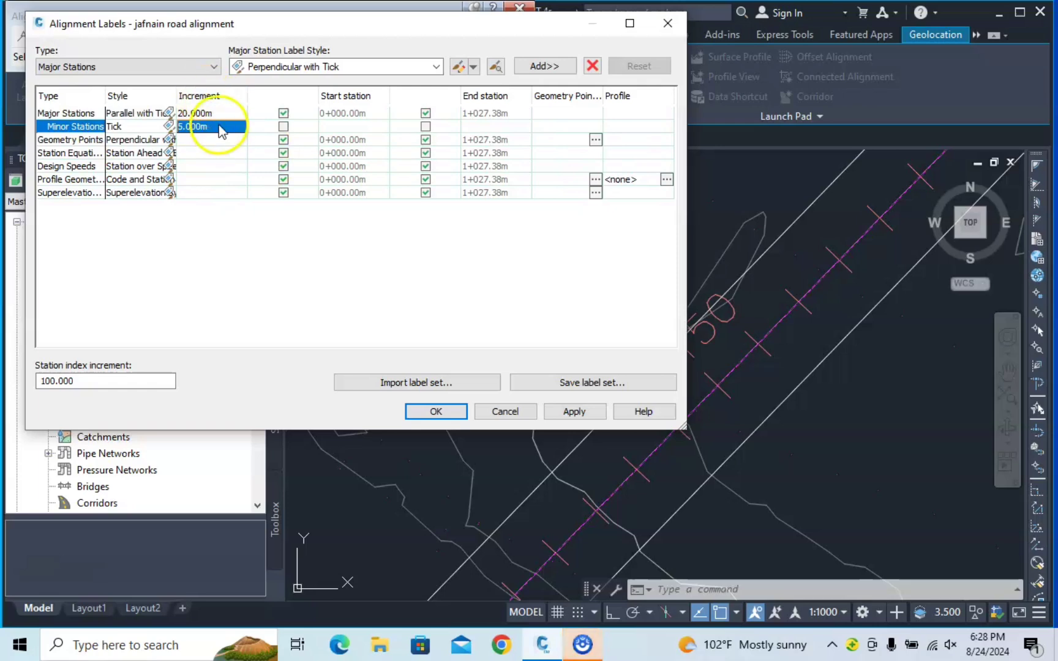
left_click(221, 126)
key("BackSpace")
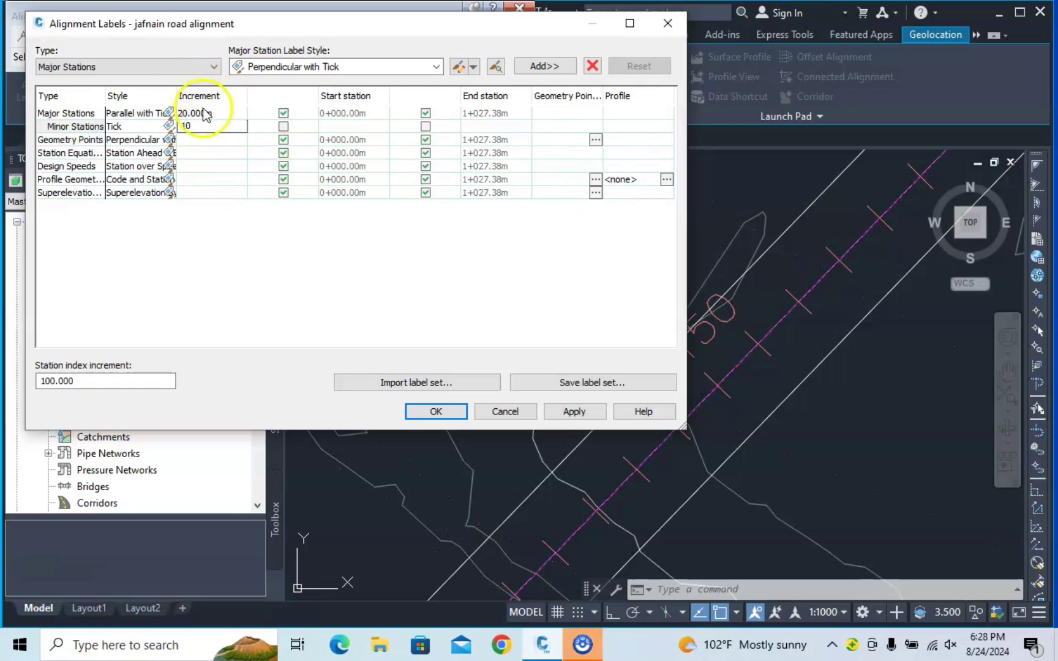
type("10")
left_click(326, 293)
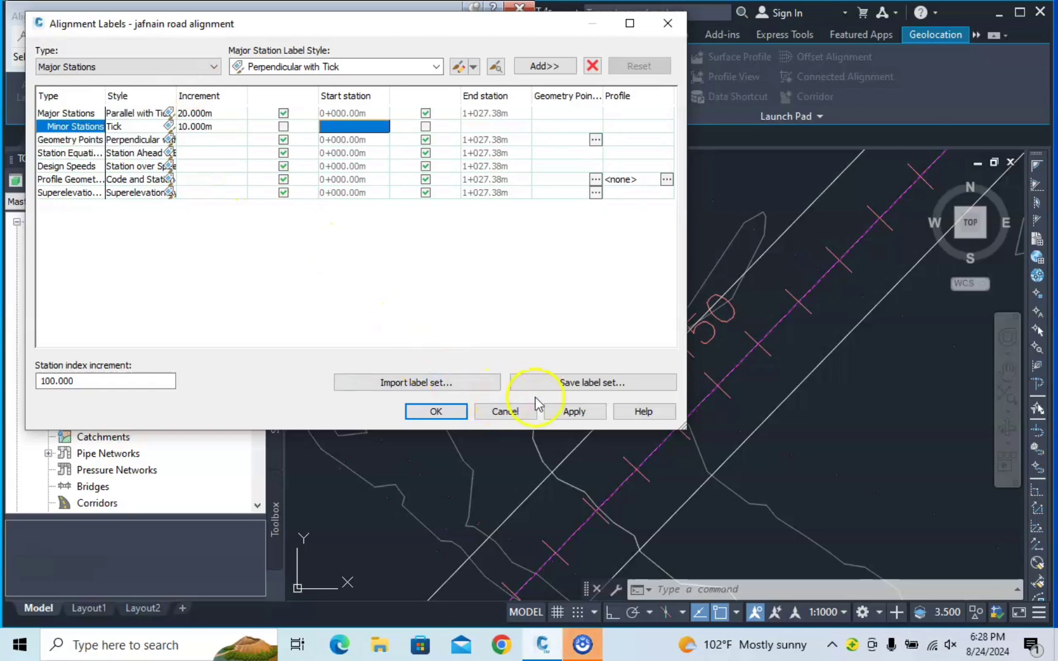
left_click(560, 411)
left_click(431, 411)
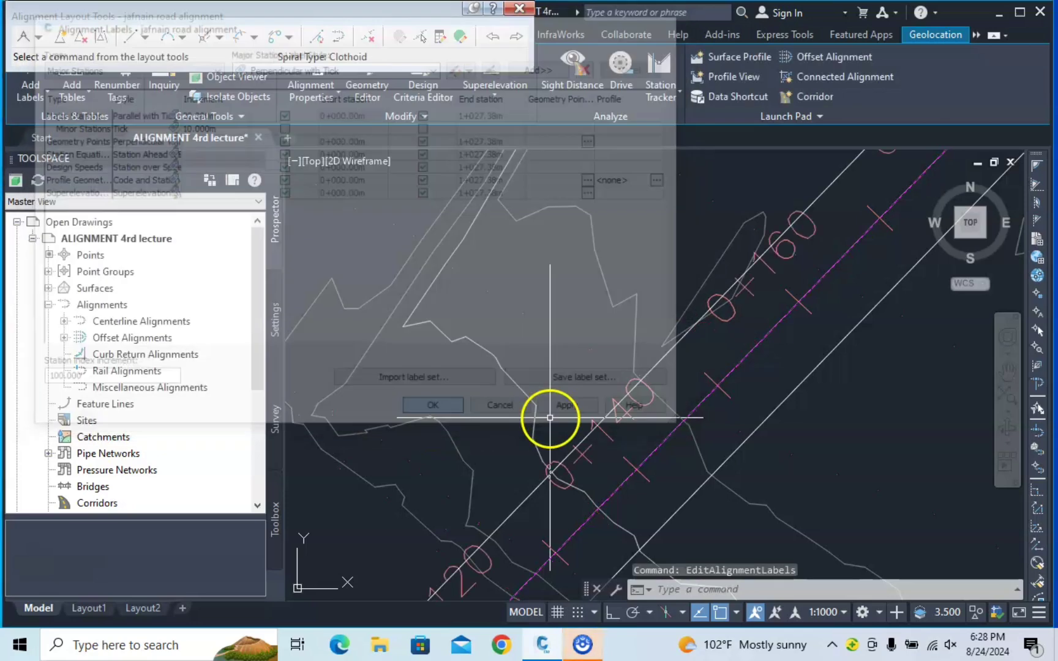
scroll(612, 435, "up", 2)
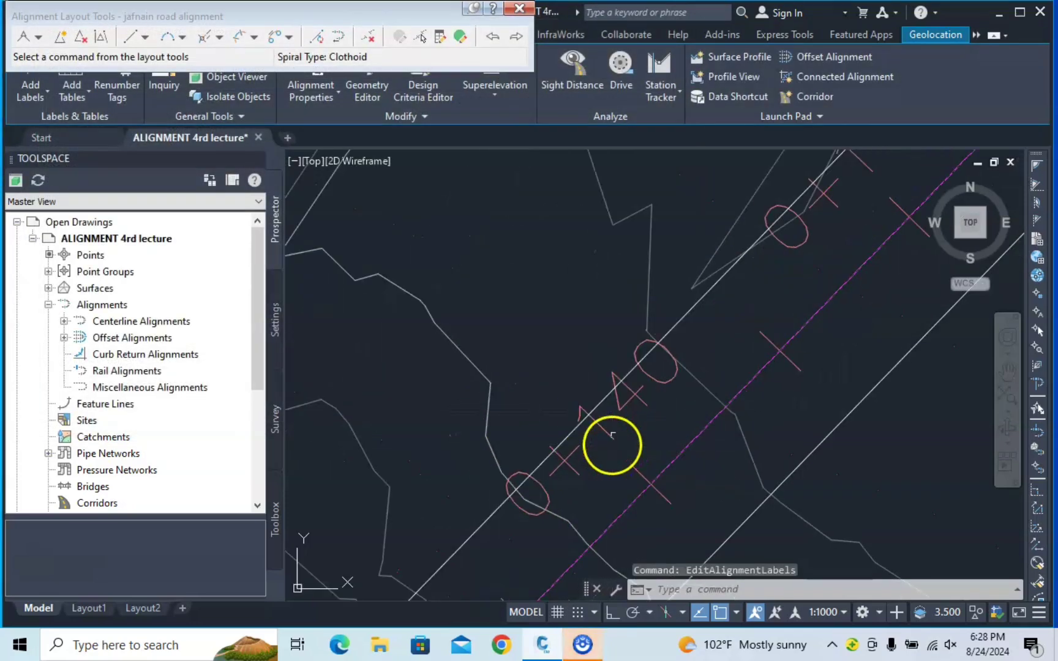
Examine the spacing of the station labels and ticks along the main road alignment between 0+120 and the curve start
scroll(735, 307, "up", 2)
scroll(789, 285, "down", 3)
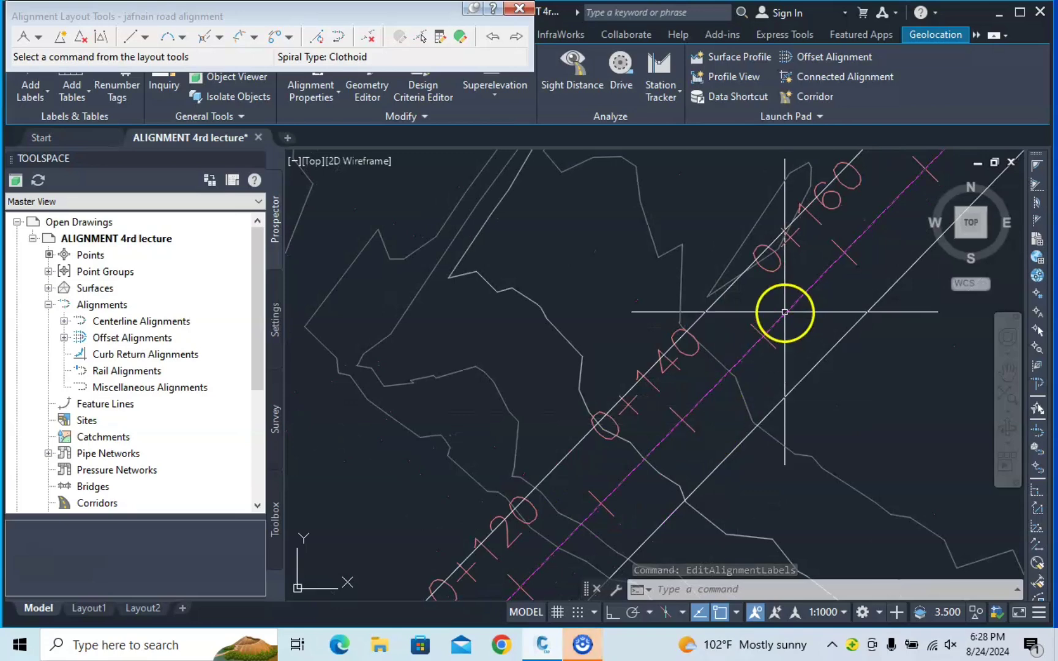
middle_click_drag(785, 309, 709, 460)
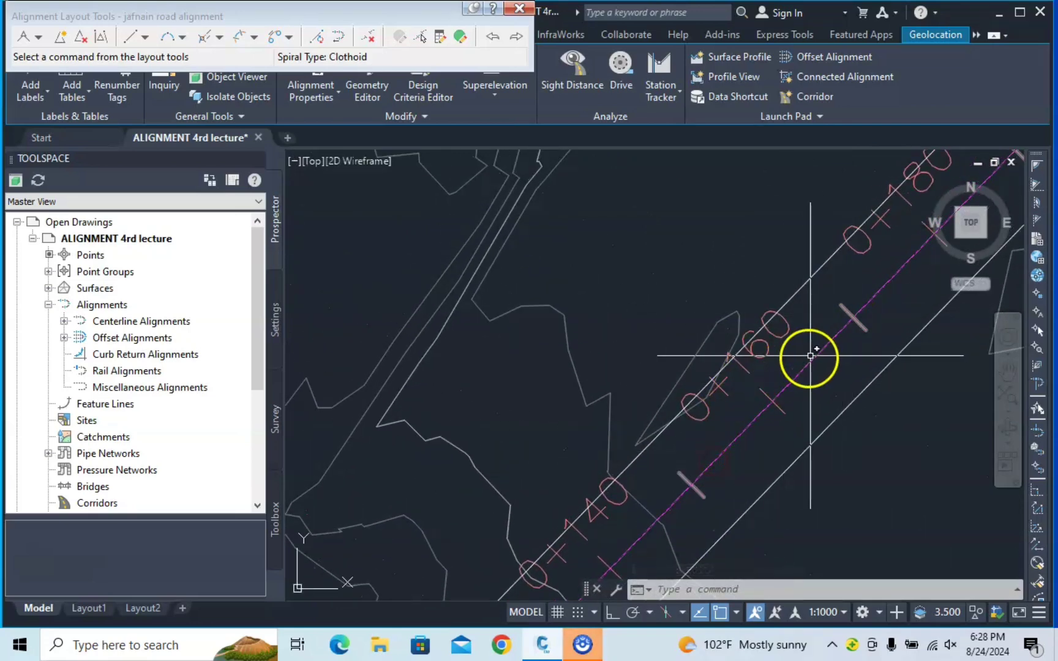
scroll(694, 442, "down", 3)
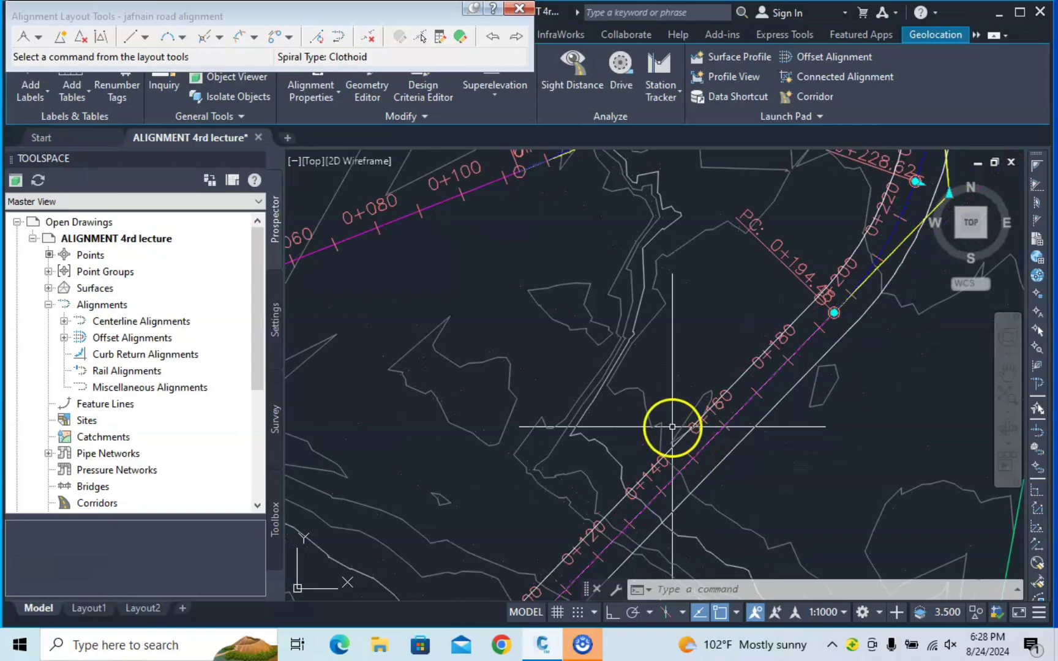
scroll(716, 376, "down", 3)
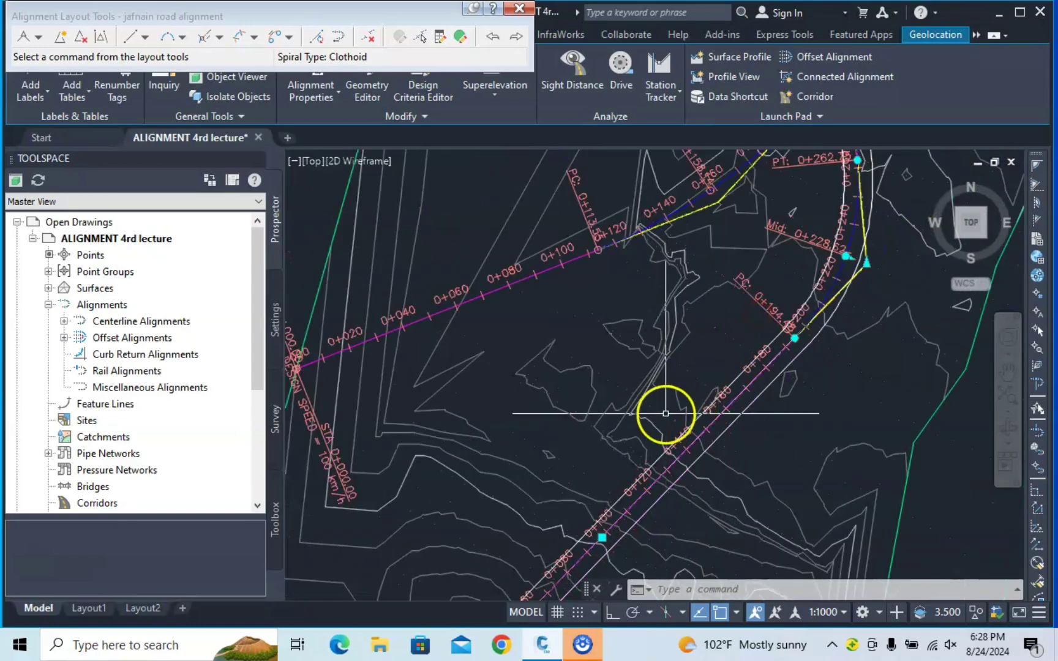
scroll(732, 420, "up", 5)
scroll(776, 338, "up", 2)
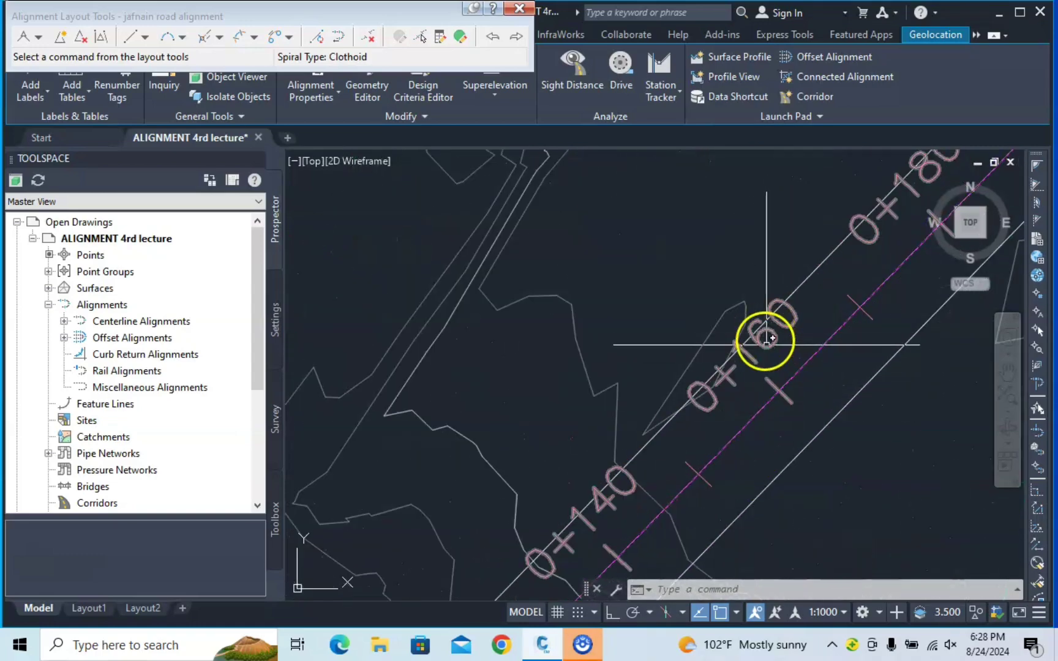
scroll(744, 342, "down", 3)
scroll(759, 343, "up", 2)
scroll(752, 359, "down", 3)
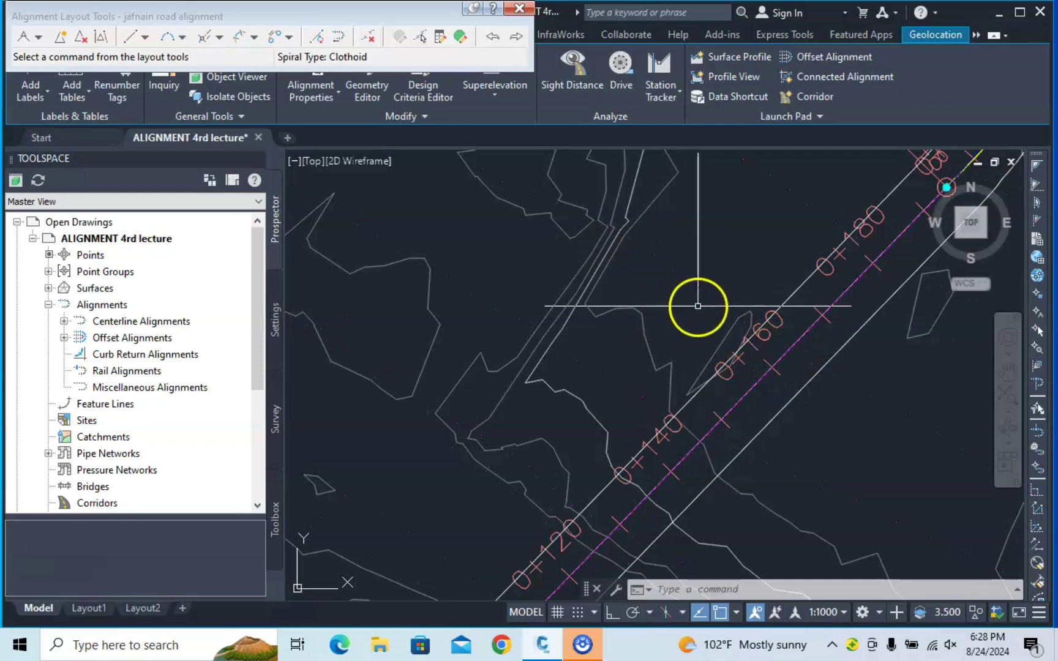
Change the main road alignment's major station label style to Perpendicular with Tick and apply the label settings
left_click(806, 336)
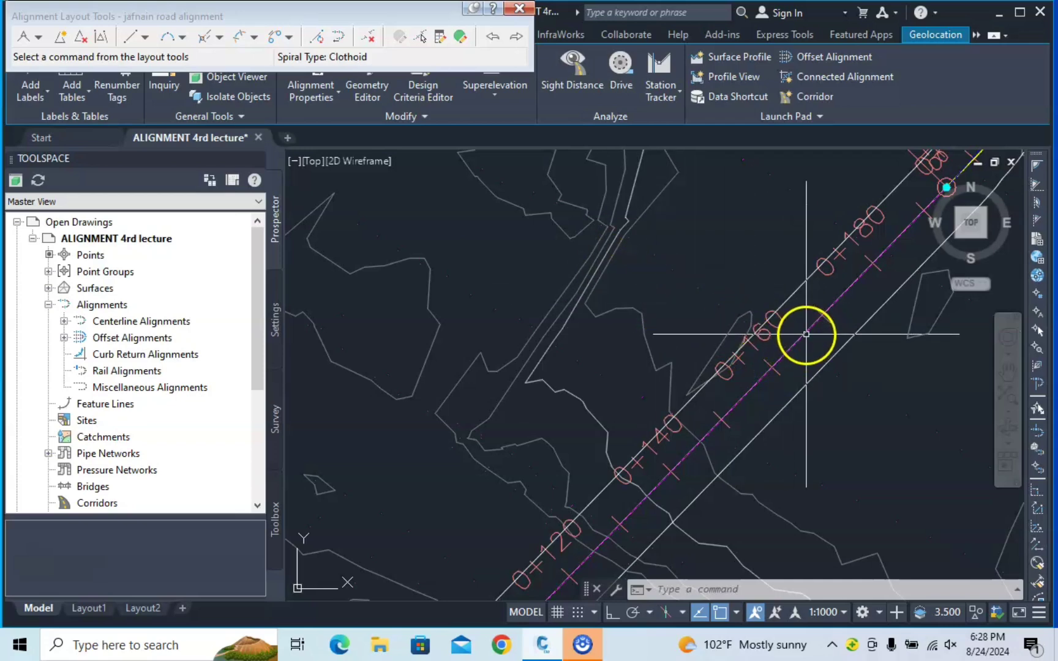
right_click(807, 336)
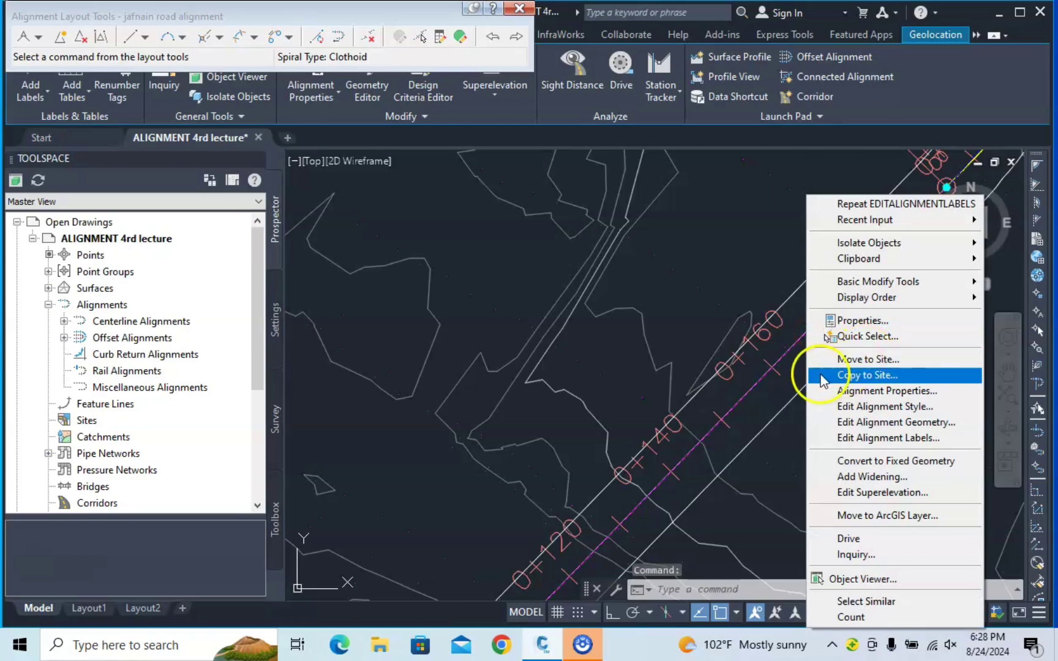
left_click(870, 438)
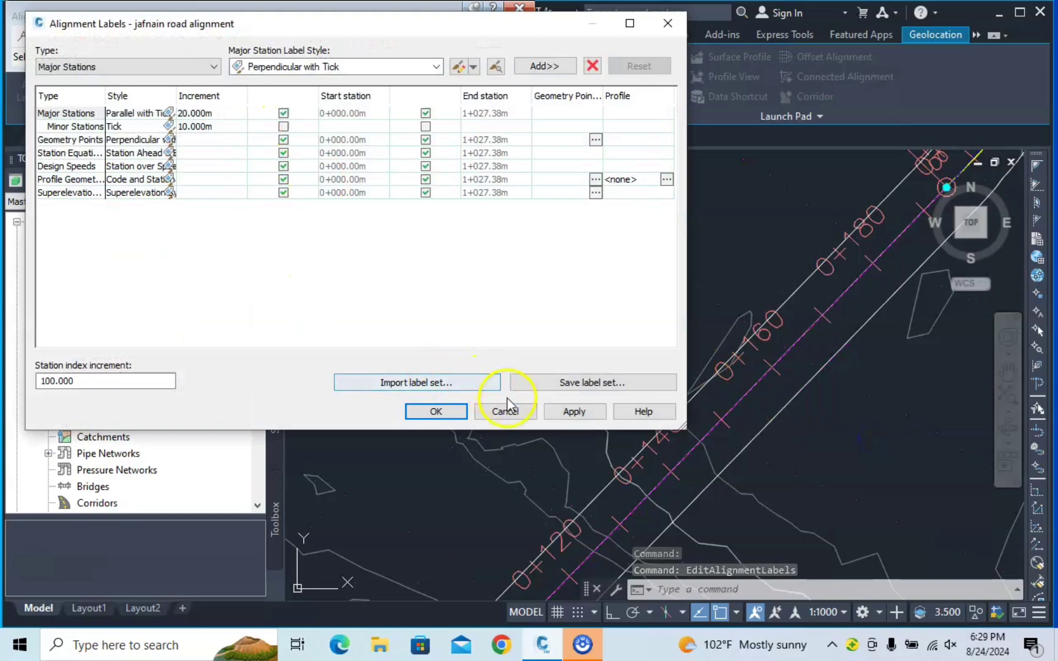
left_click(170, 114)
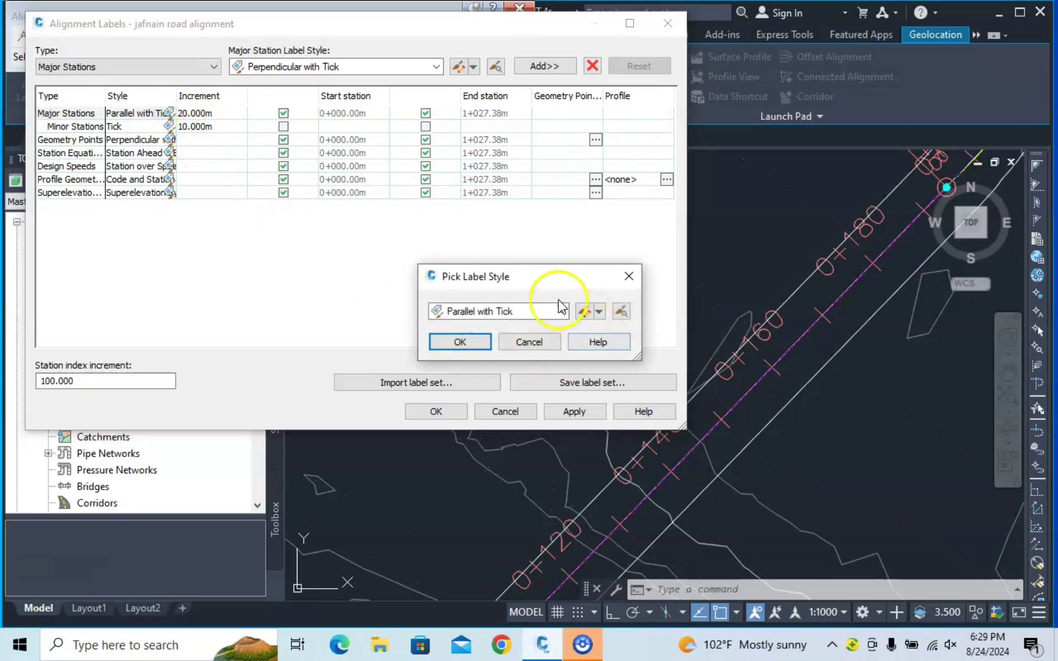
left_click(562, 312)
left_click(563, 312)
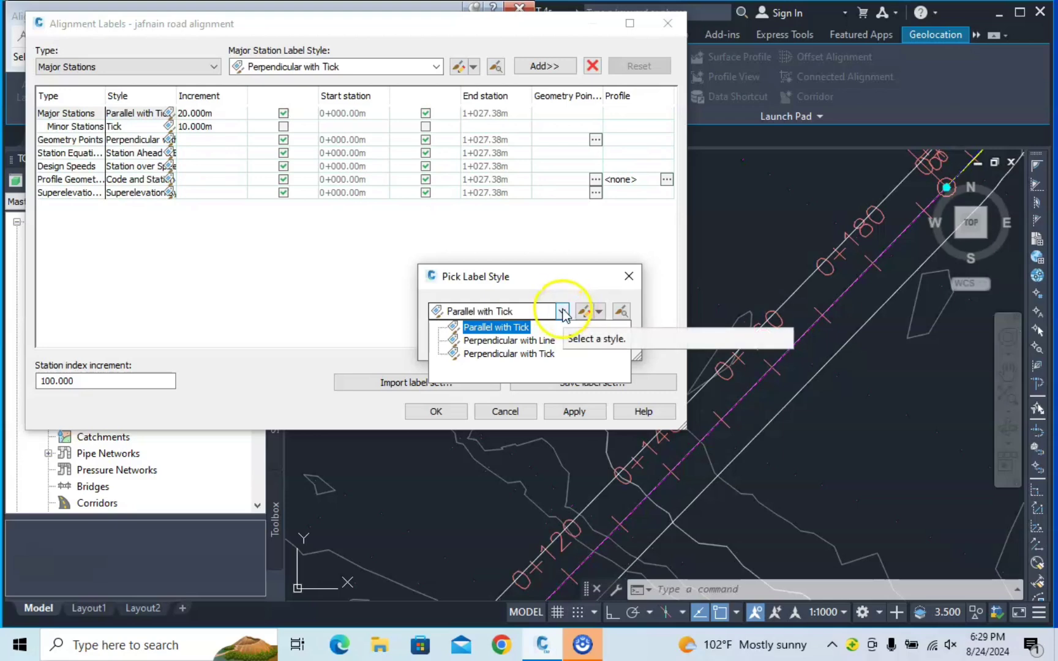
left_click(516, 354)
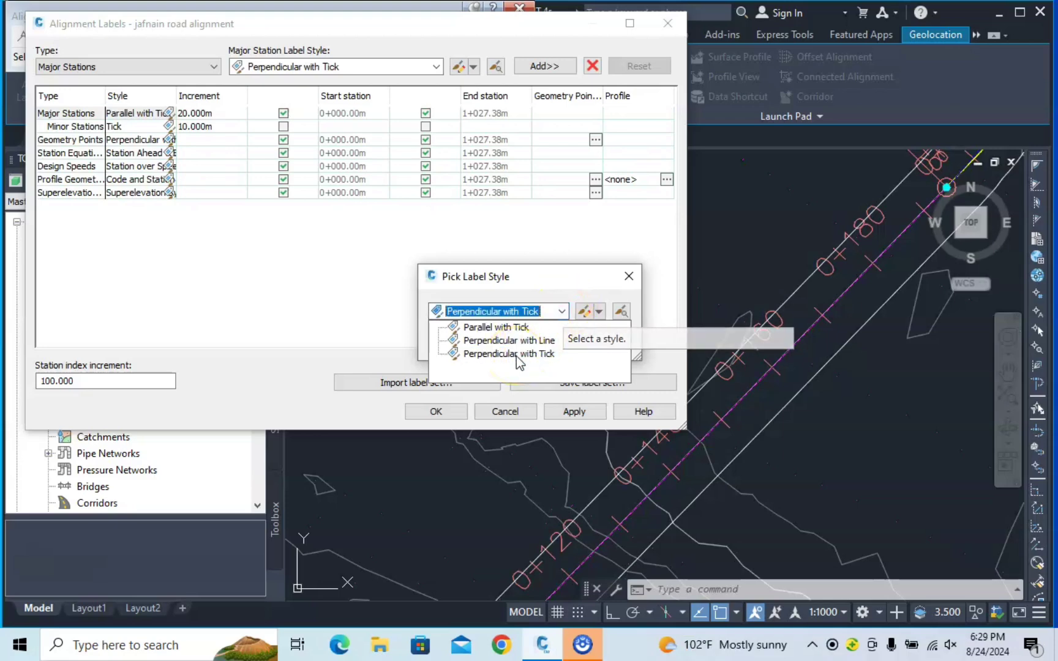
left_click(461, 342)
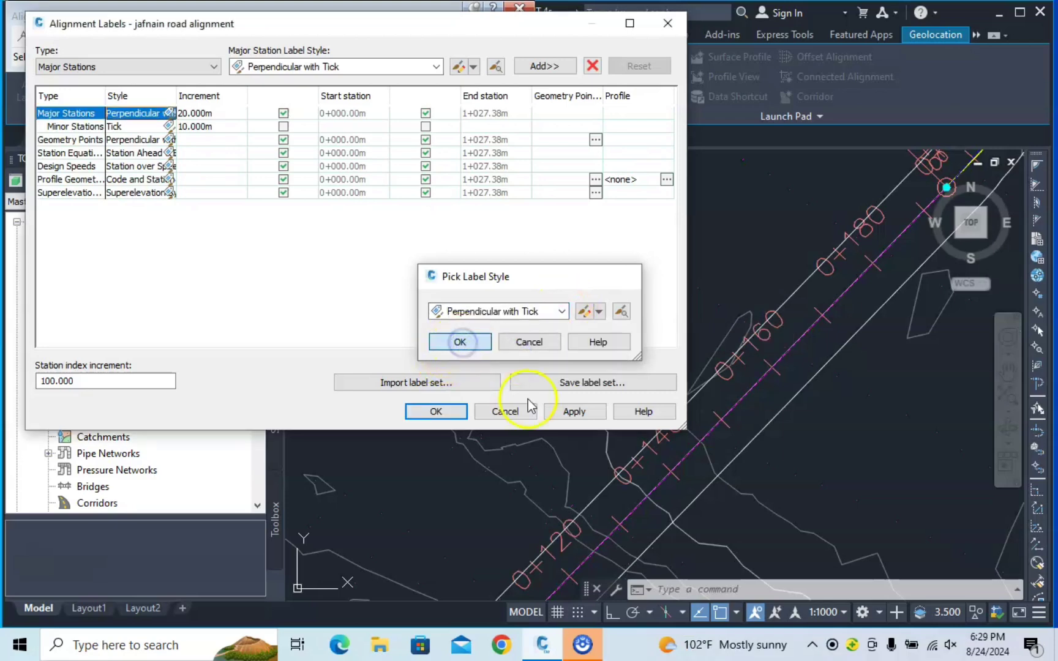
left_click(576, 412)
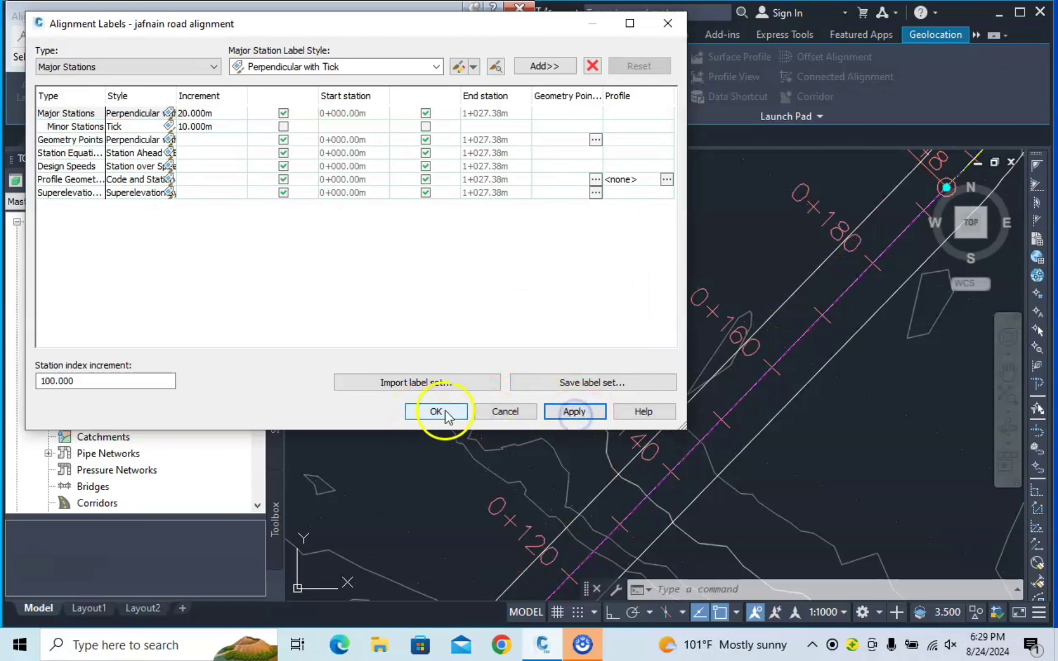
left_click(446, 416)
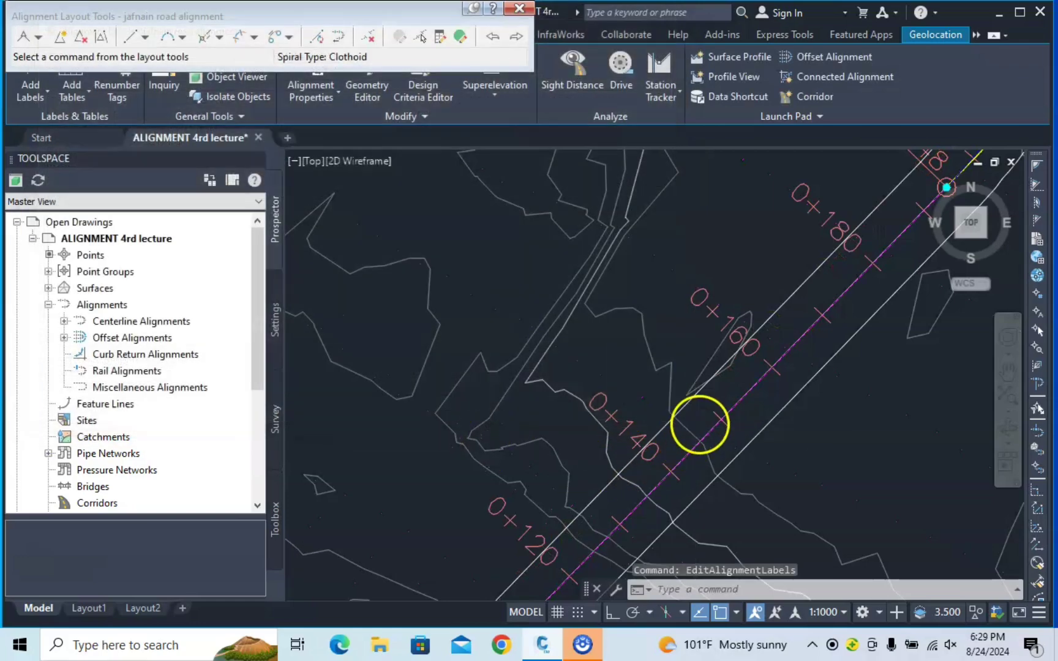
Examine the orientation of the major station labels along the main road alignment around station 0+160 and toward the curve
scroll(700, 424, "up", 5)
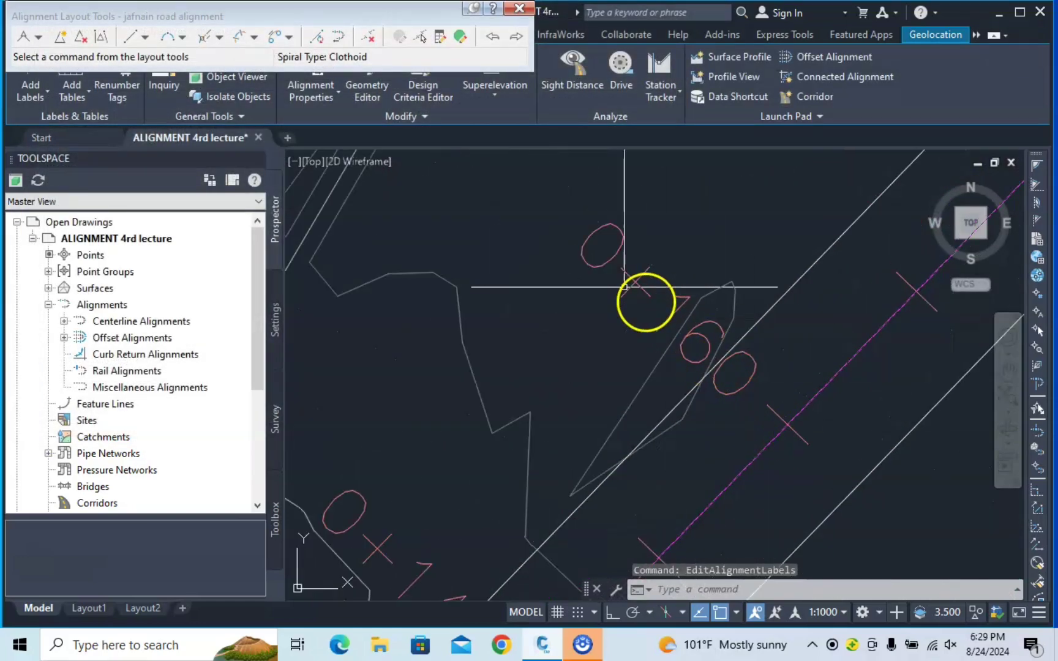
scroll(751, 361, "up", 2)
scroll(751, 366, "down", 3)
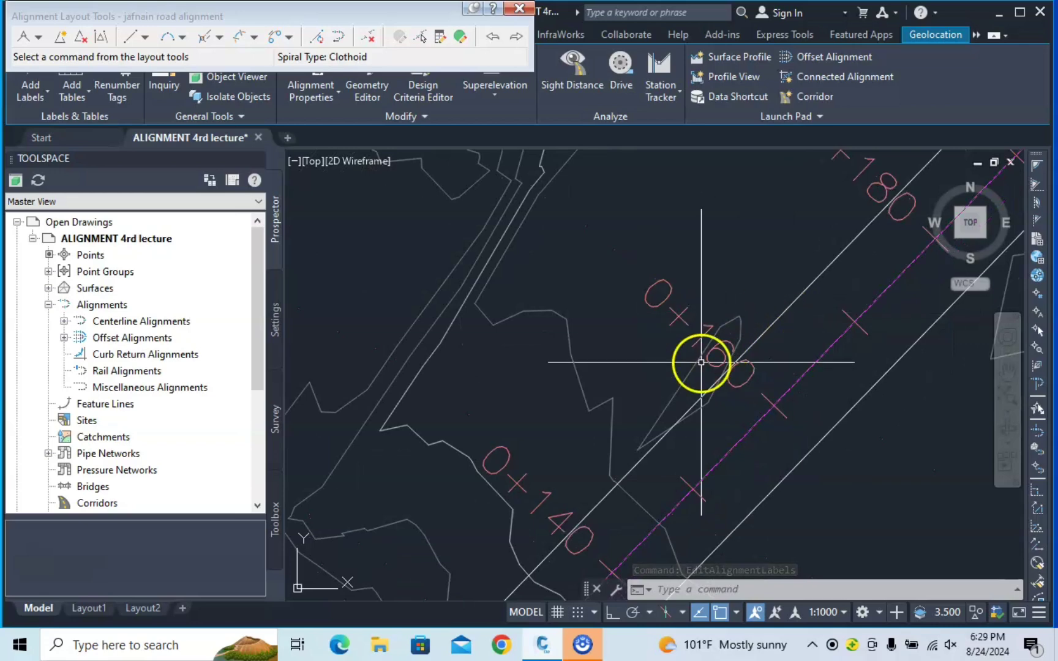
scroll(772, 330, "down", 4)
mouse_move(772, 330)
middle_mouse_down()
mouse_move(714, 409)
mouse_move(689, 413)
mouse_move(668, 368)
middle_mouse_up()
scroll(720, 378, "up", 2)
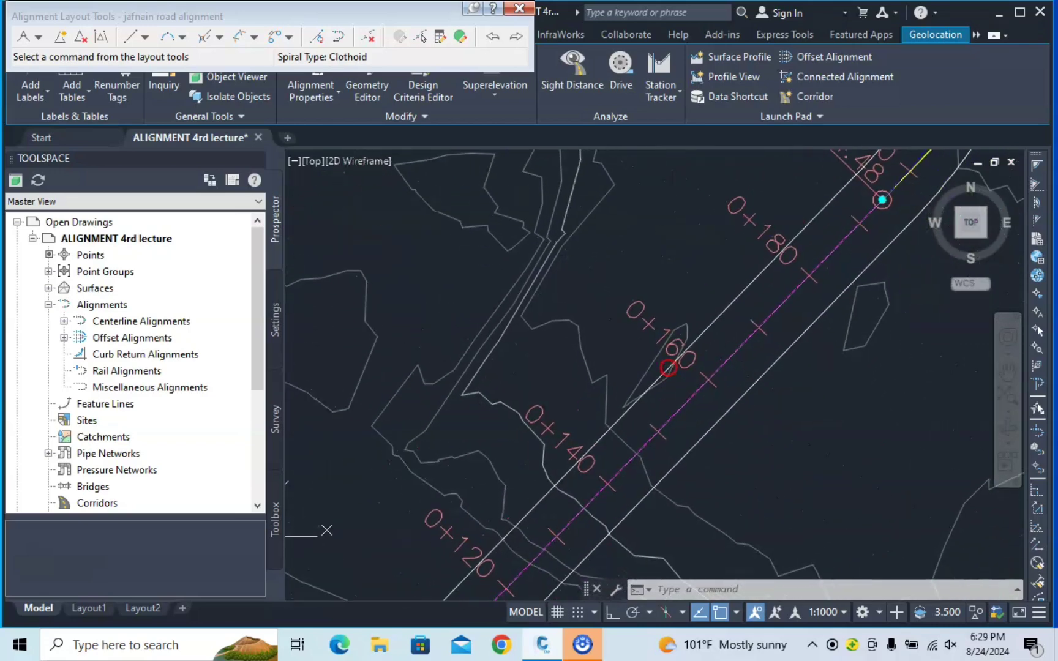
scroll(643, 331, "up", 5)
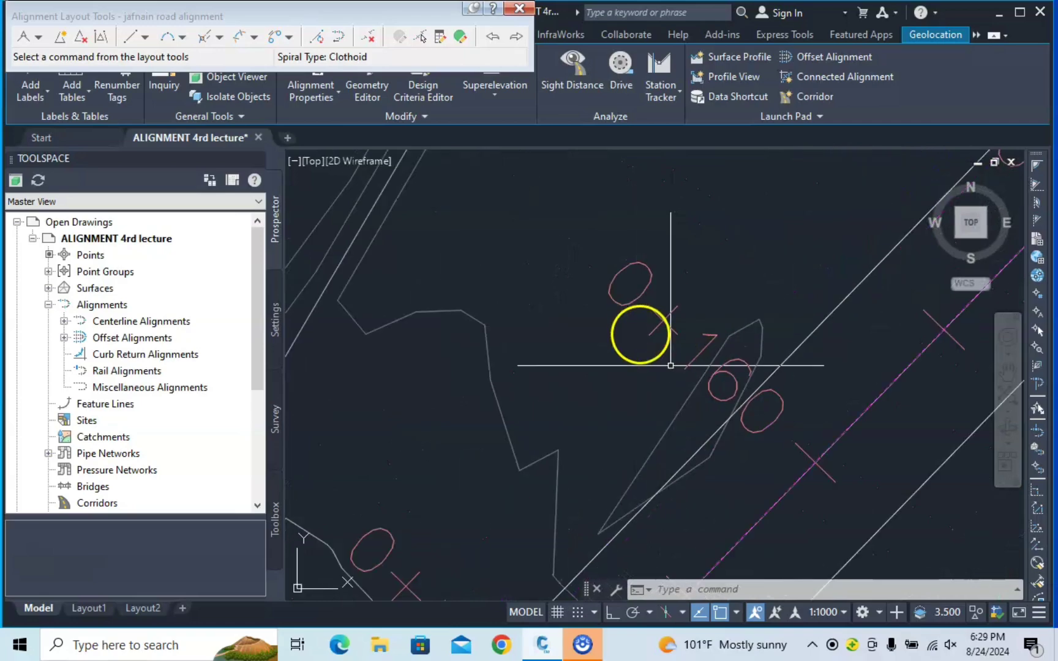
scroll(612, 398, "down", 2)
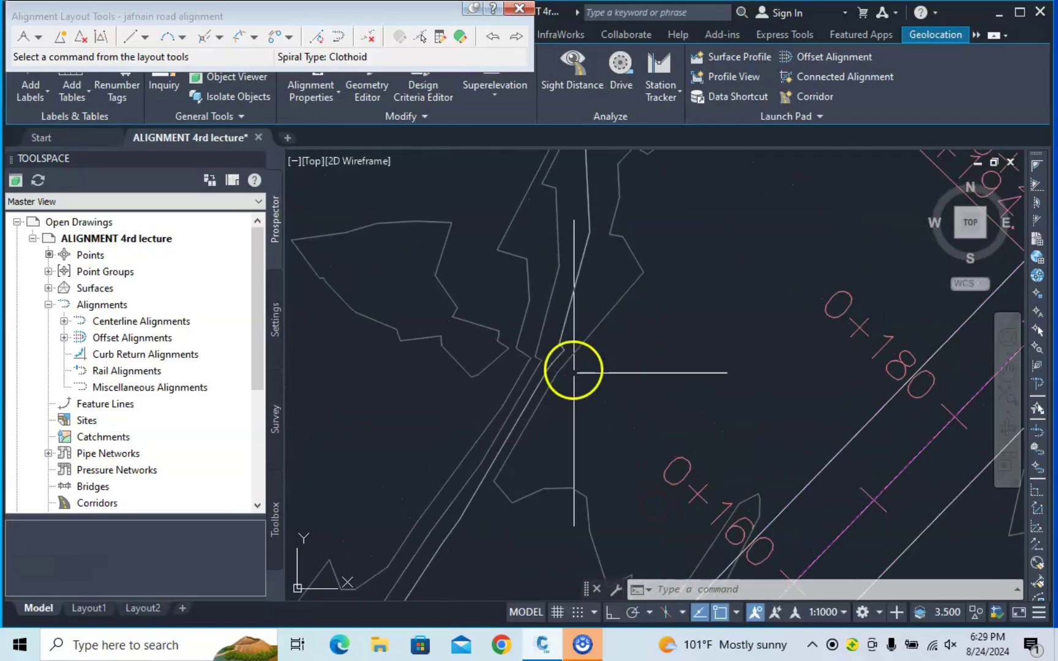
scroll(649, 422, "down", 3)
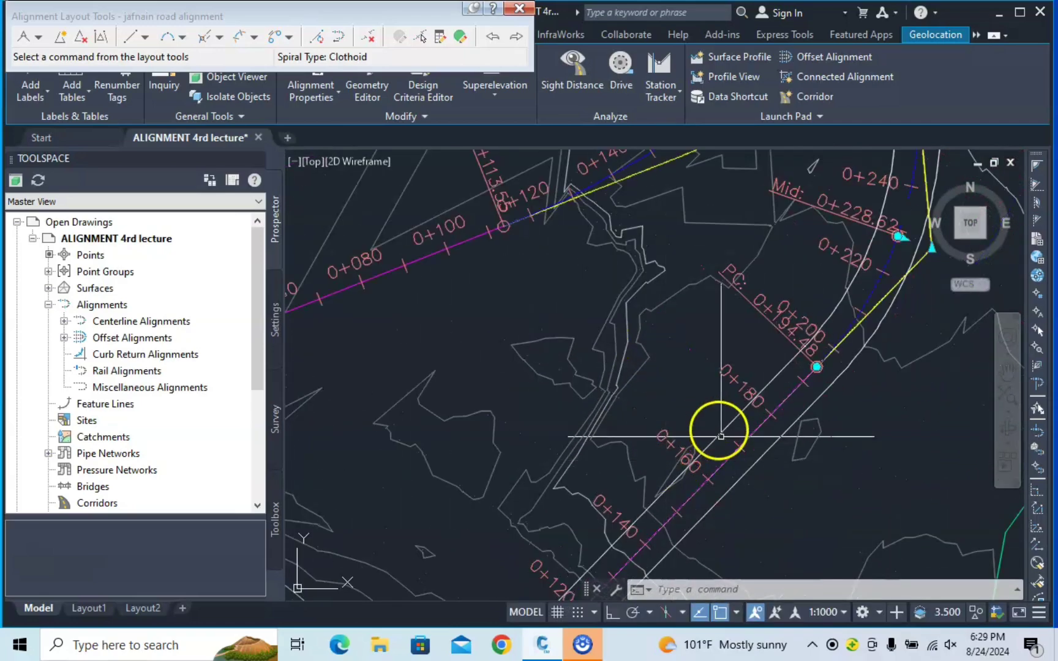
scroll(721, 436, "up", 3)
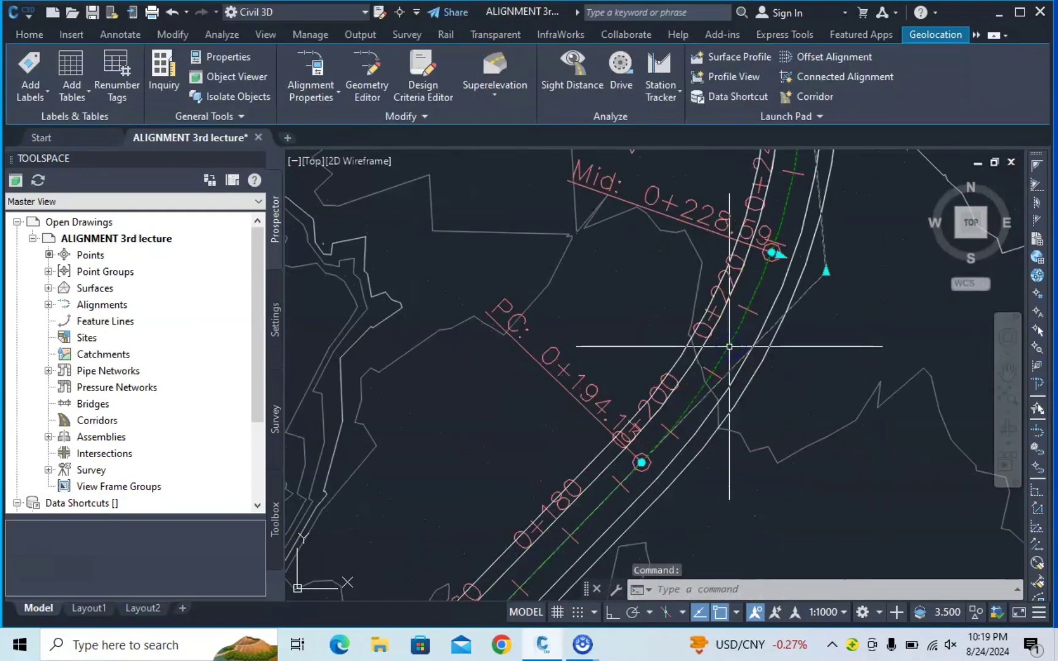
Edit the main road alignment's Parallel with Tick major station label style, setting the Station component's text height to 8 mm
right_click(729, 349)
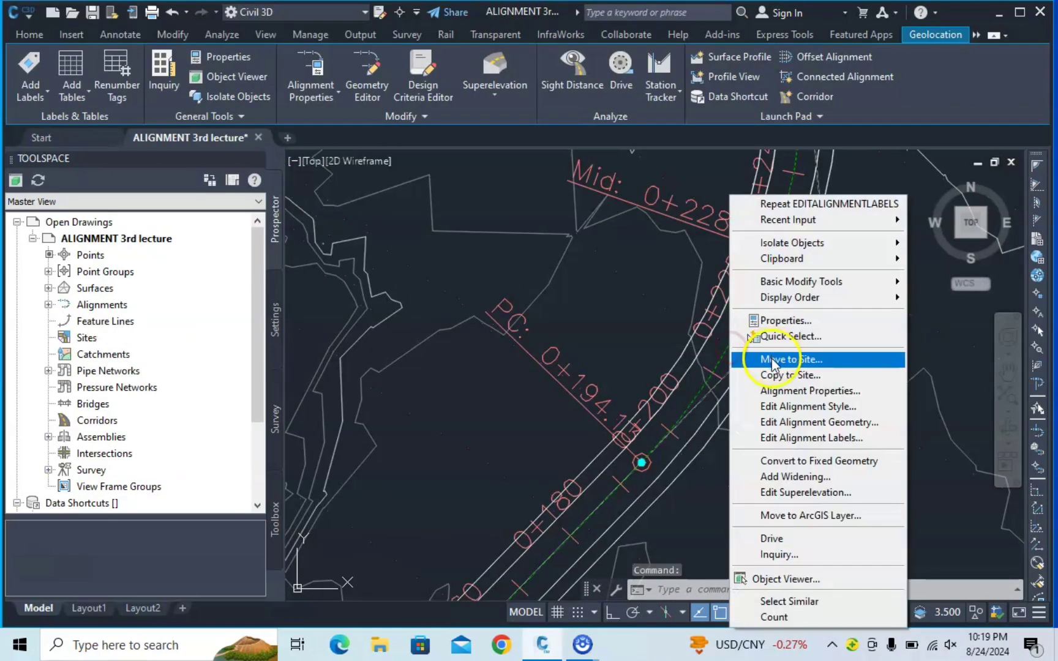
left_click(780, 437)
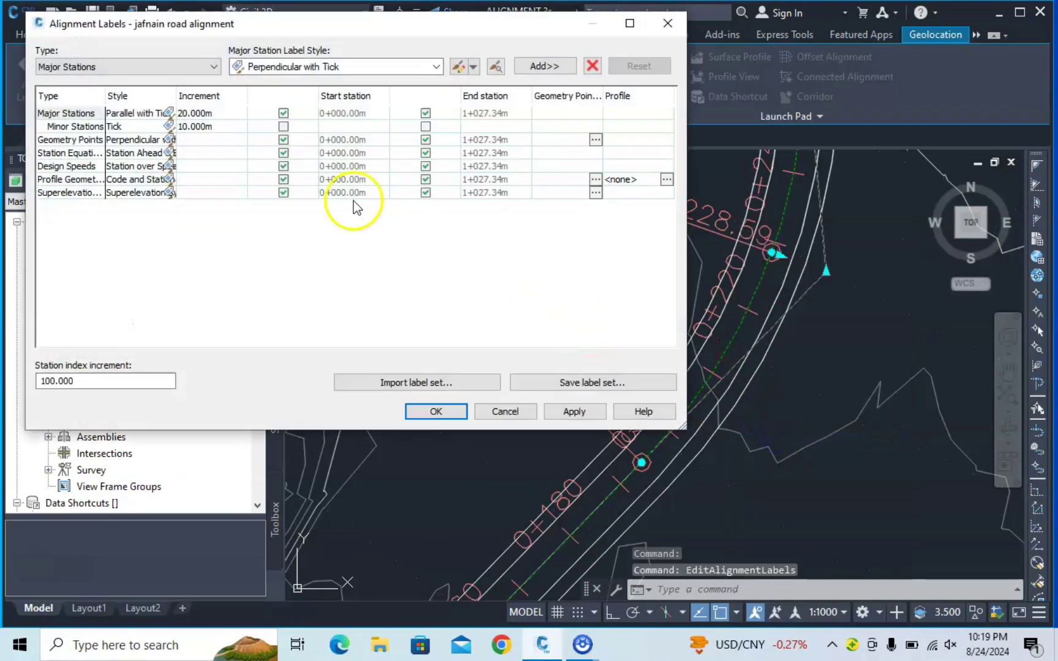
left_click(169, 115)
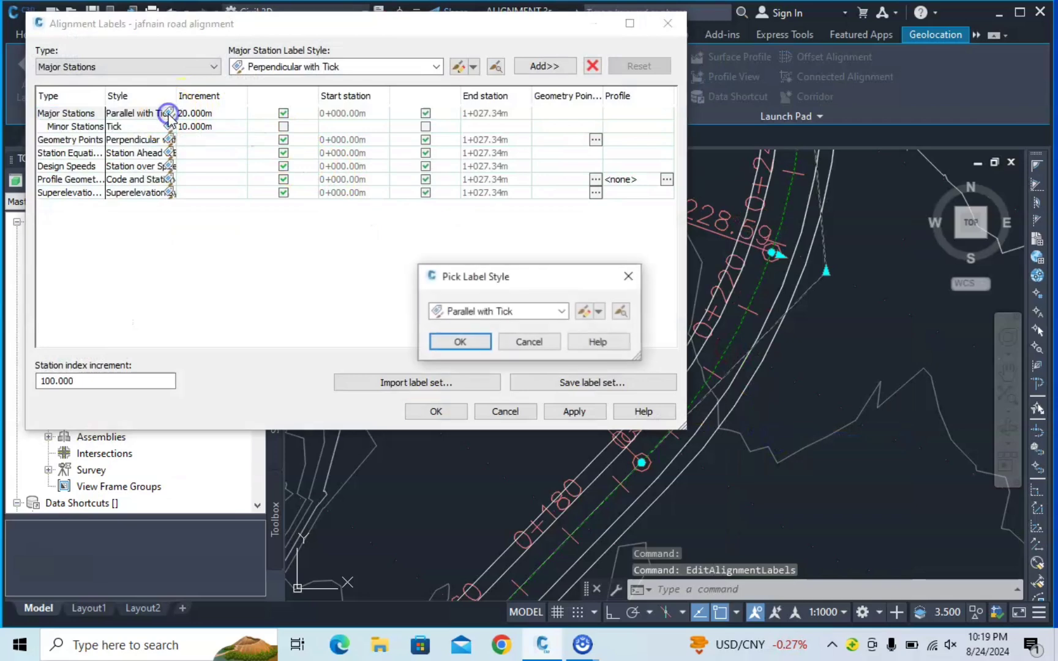
left_click(600, 312)
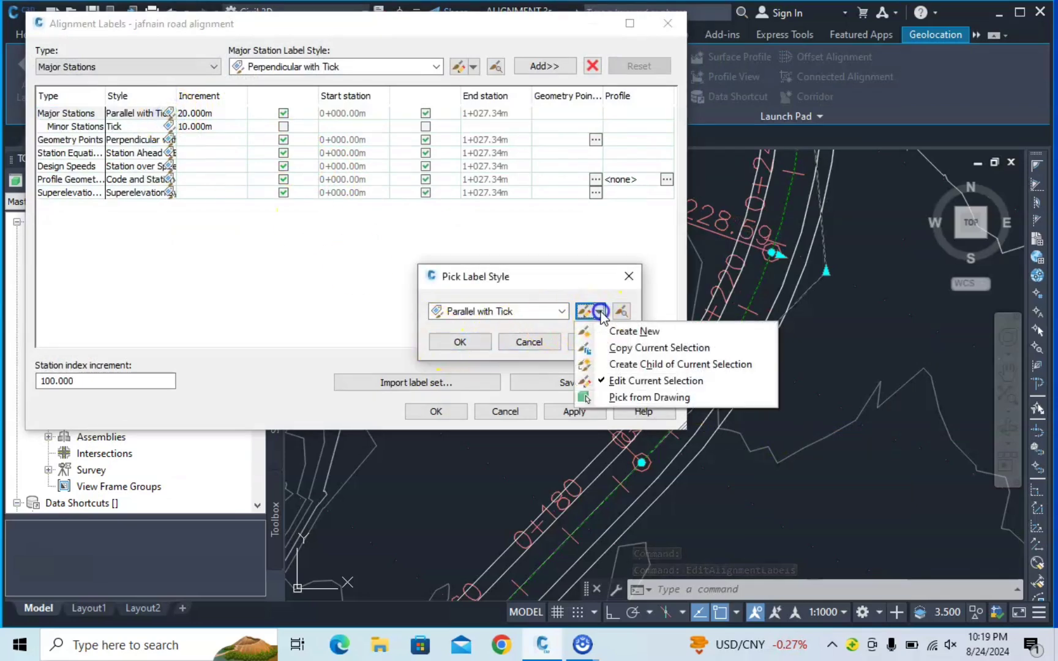
left_click(625, 385)
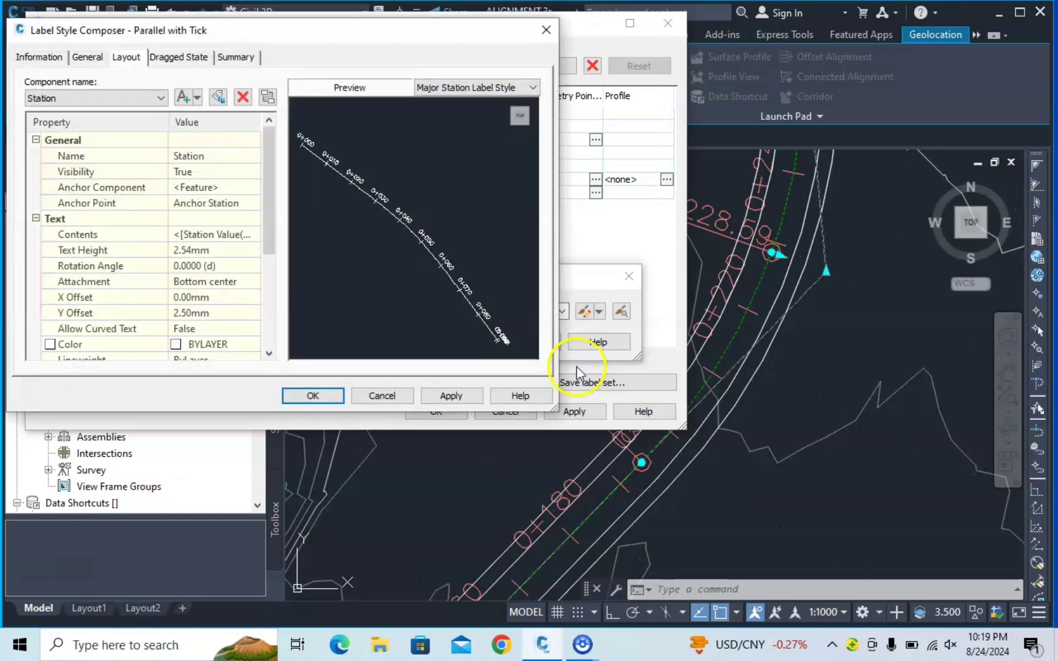
left_click(212, 250)
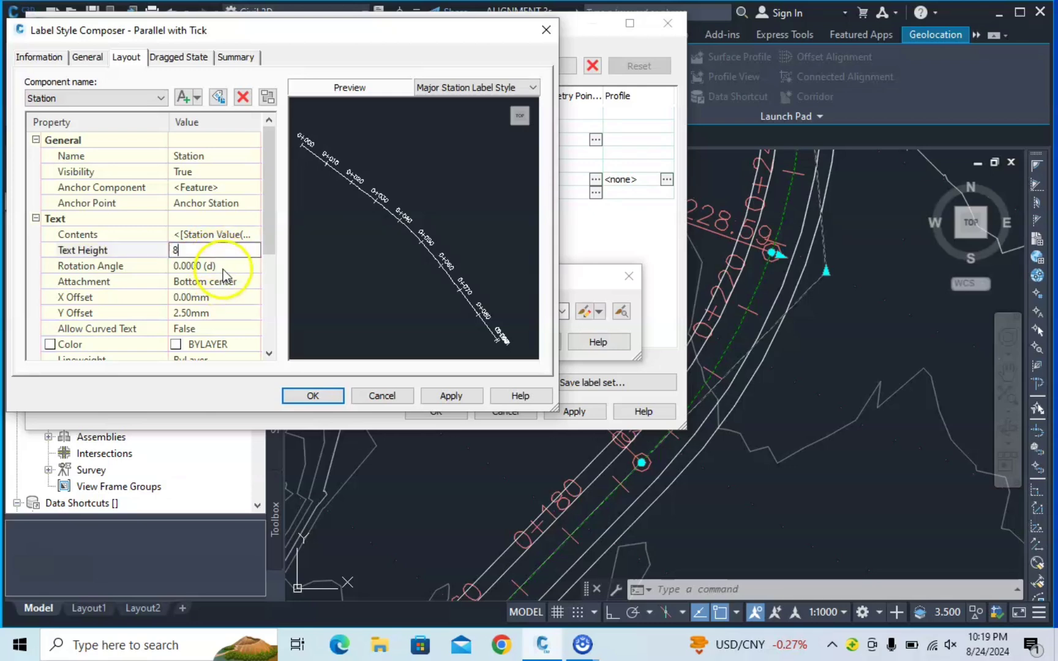
type("8")
Set the Station text's rotation angle to 270 degrees and its attachment to Middle right
left_click(225, 266)
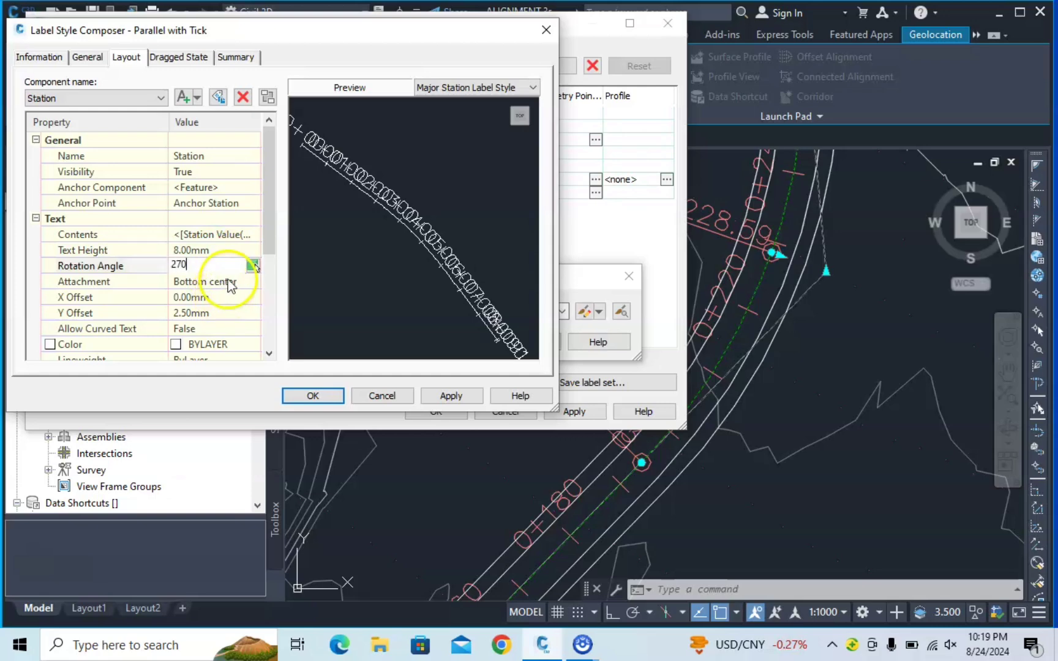
left_click(233, 283)
left_click(254, 281)
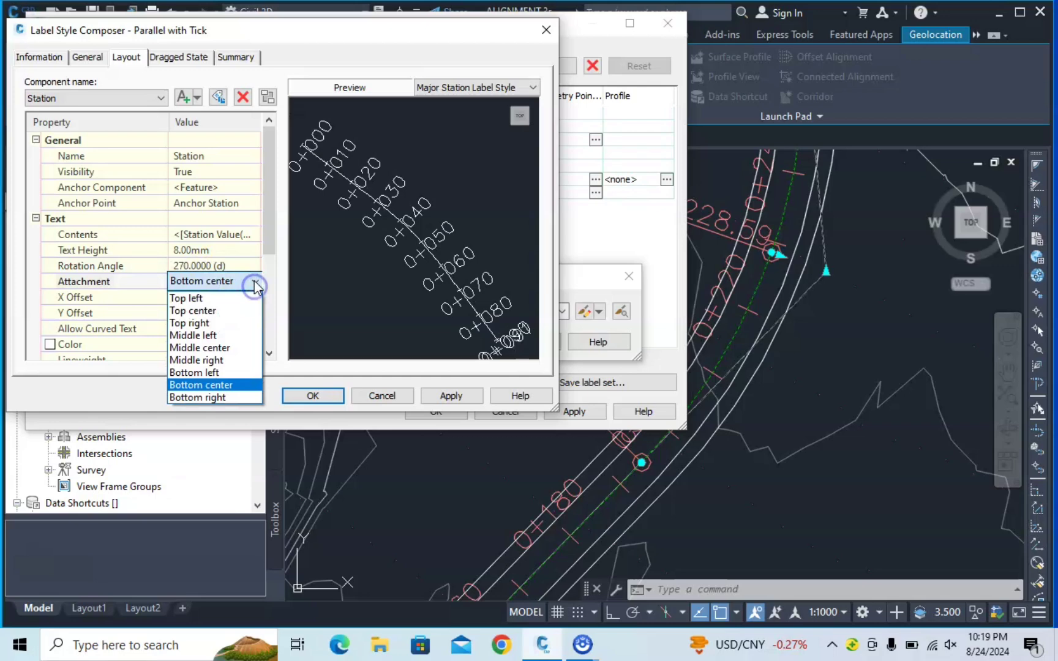
left_click(229, 360)
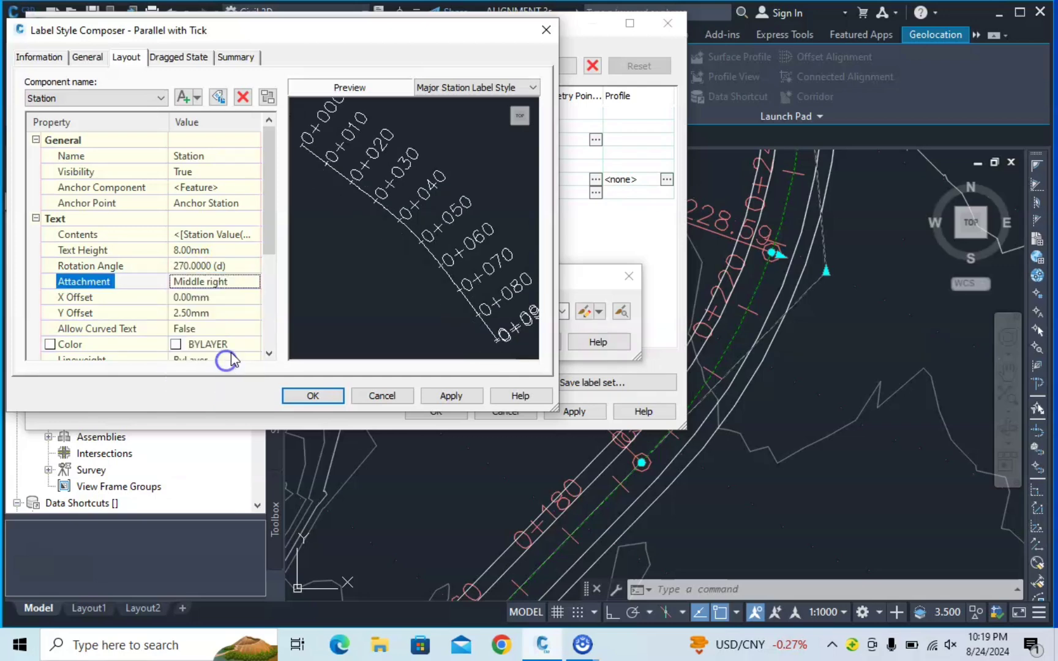
Set the Station text's Y offset to 8 mm and review the remaining text and border properties
left_click(238, 311)
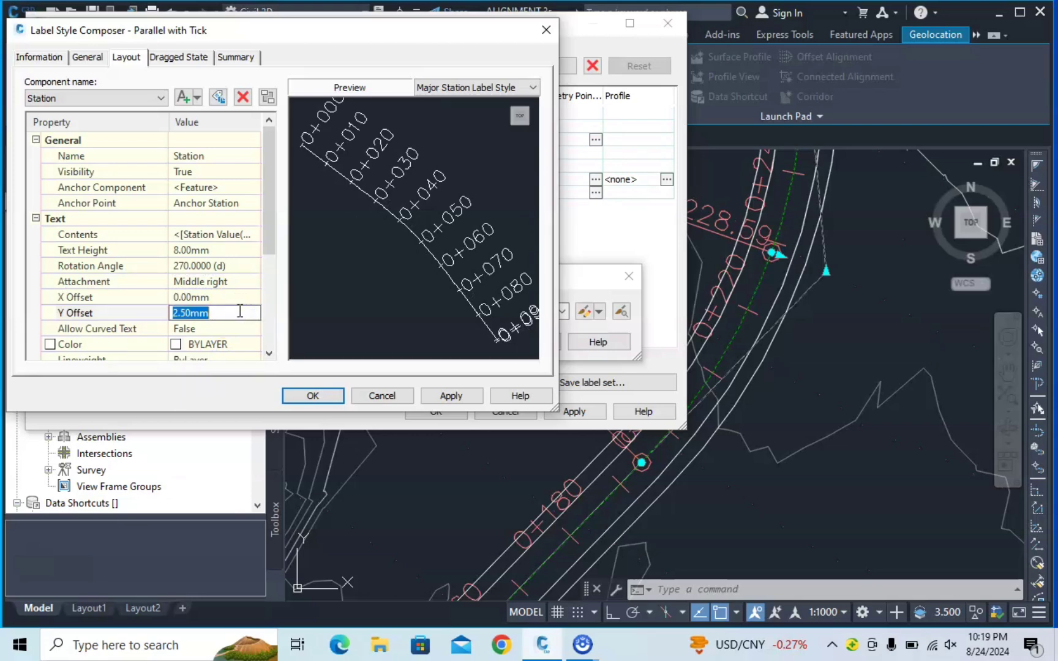
type("8")
key("Return")
scroll(239, 329, "down", 2)
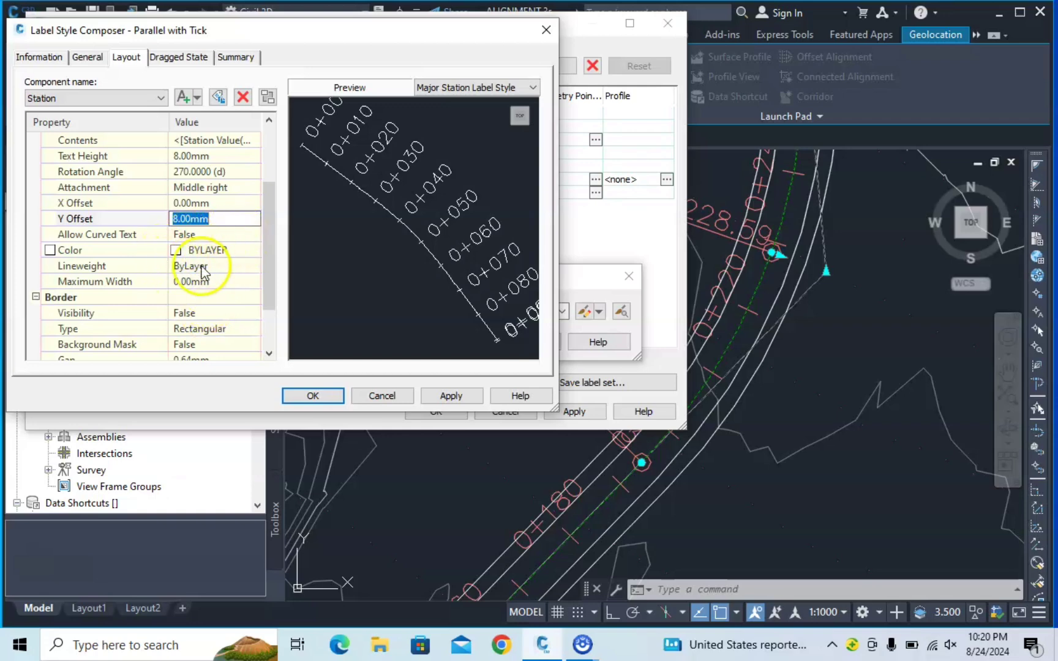
scroll(214, 260, "down", 2)
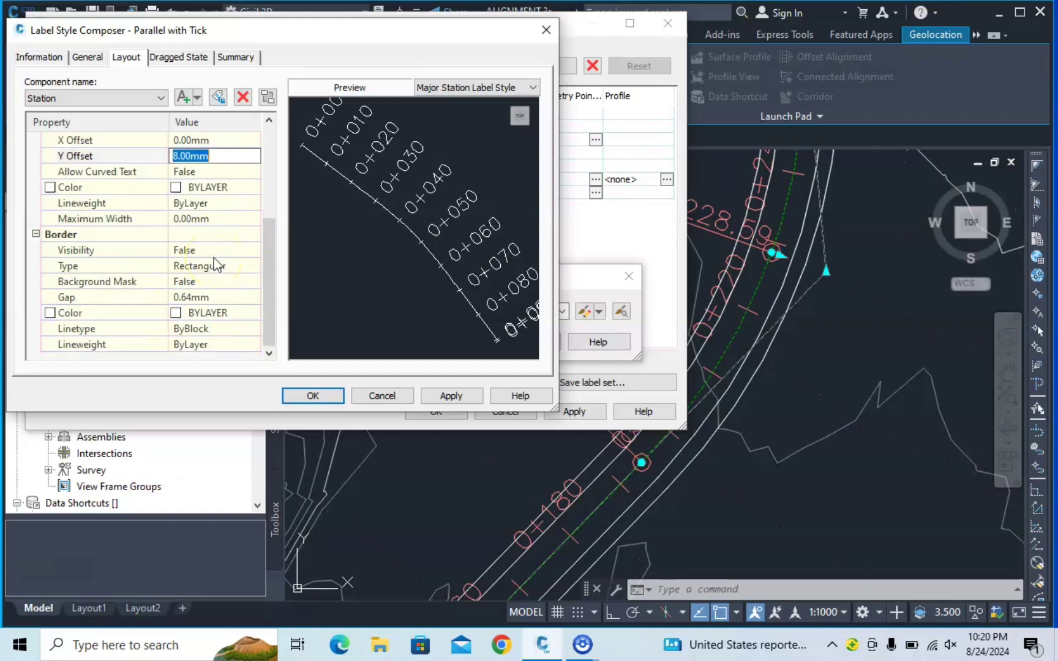
scroll(215, 254, "up", 2)
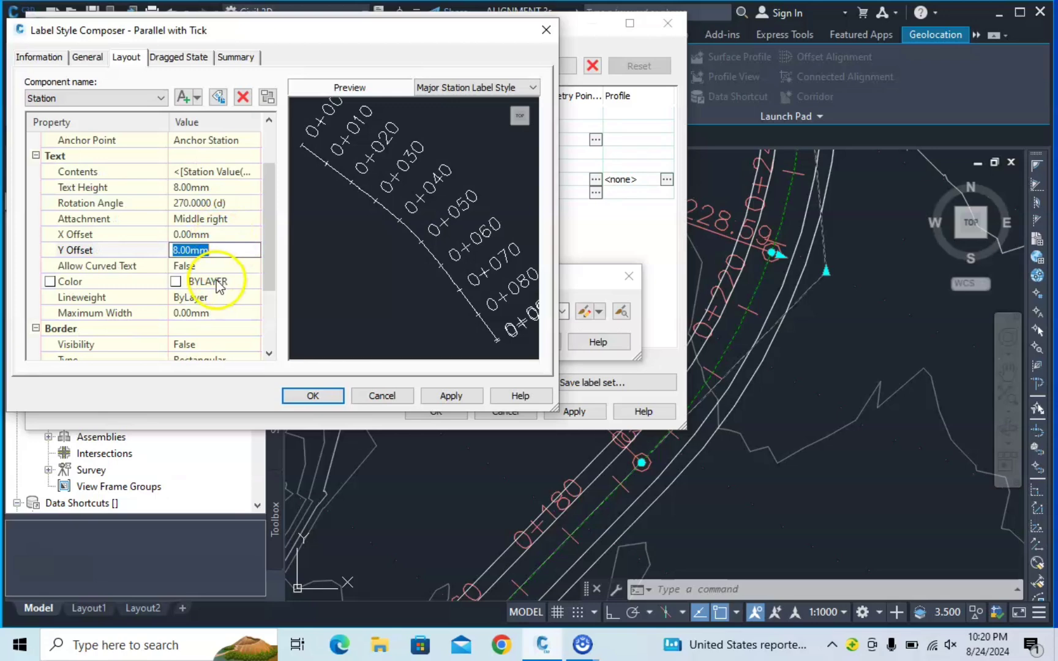
Set the Station component's text color to green in the Parallel with Tick label style
left_click(242, 282)
left_click(253, 281)
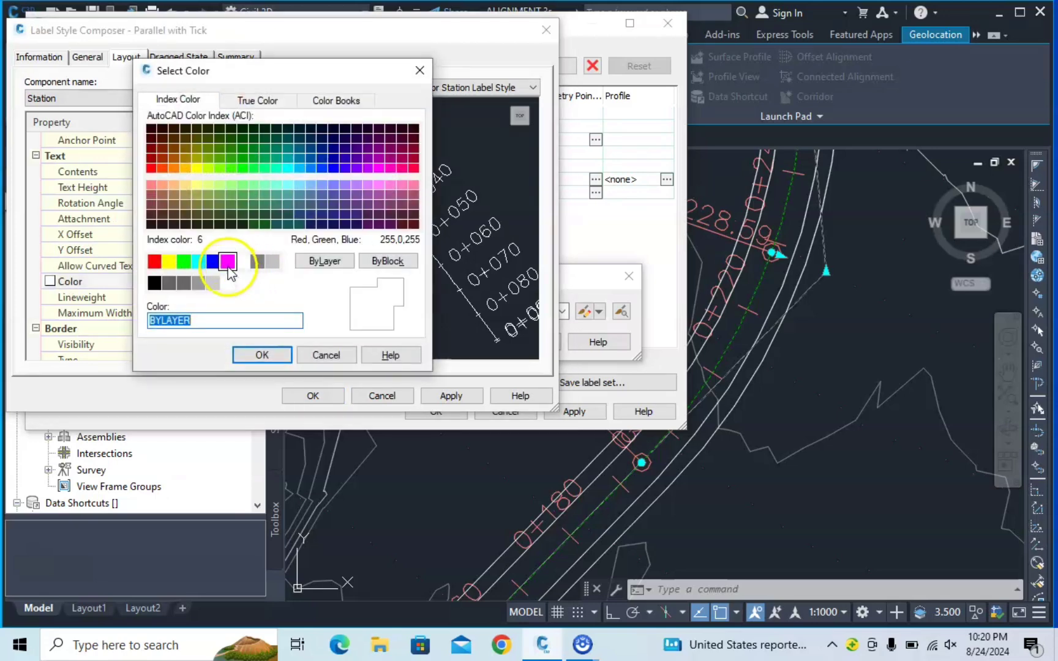
left_click(183, 261)
left_click(262, 356)
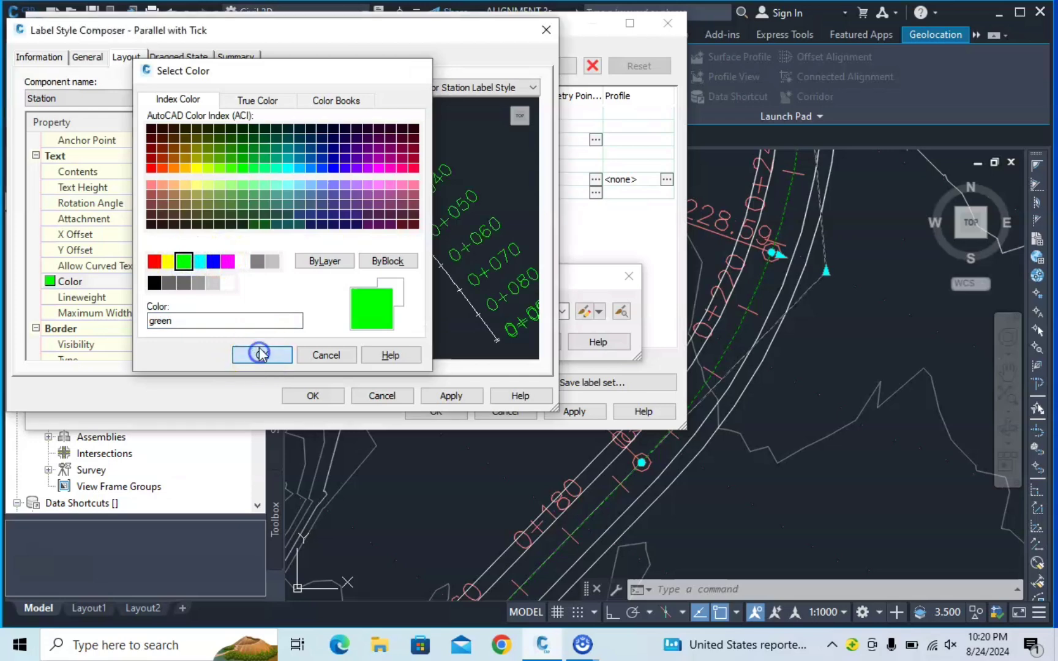
Set the Station component's border gap to 0.00 mm and save the changes to the label style
scroll(217, 322, "down", 2)
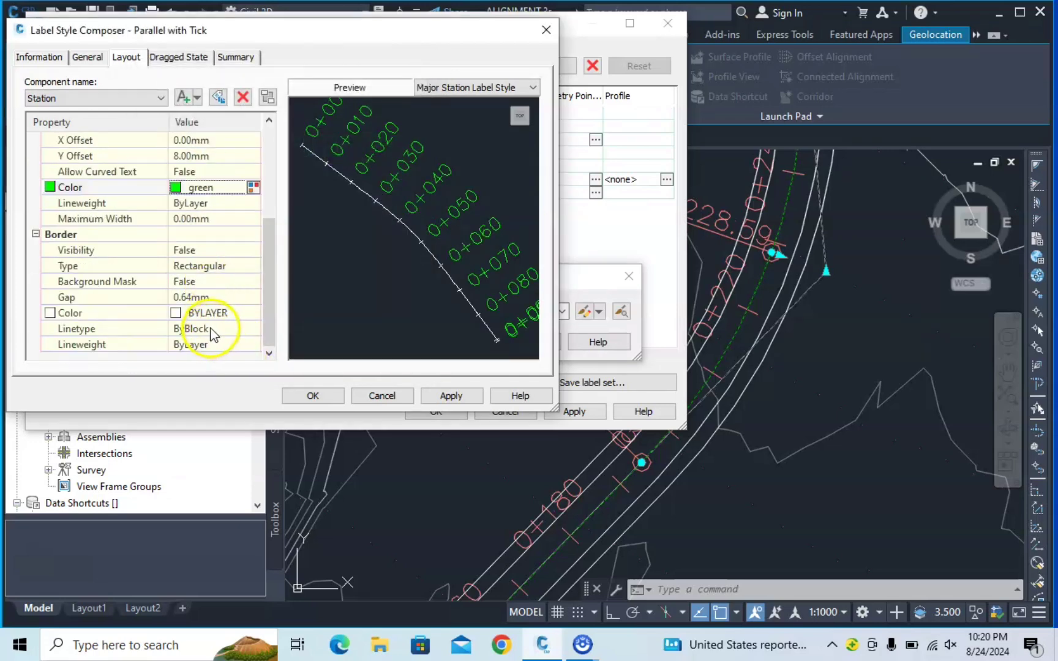
left_click(205, 298)
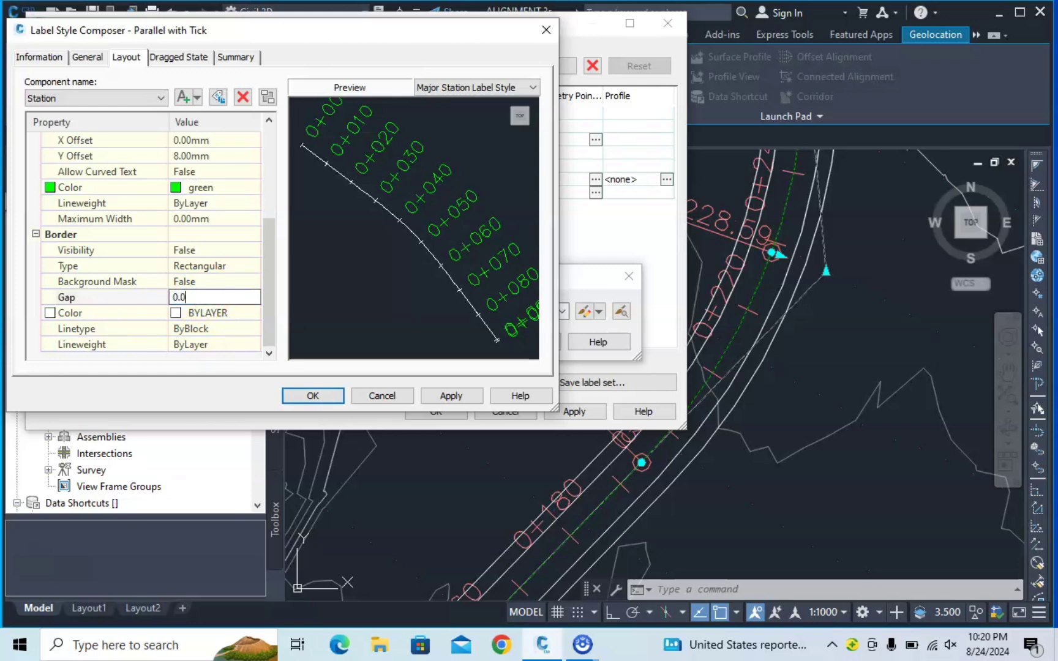
left_click(303, 401)
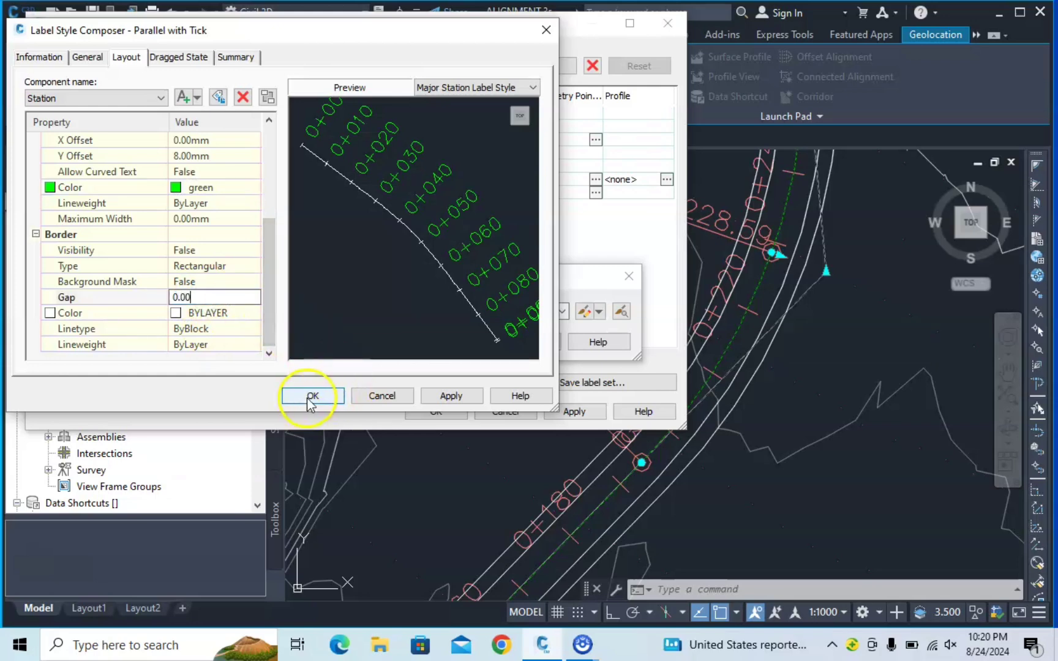
left_click(446, 399)
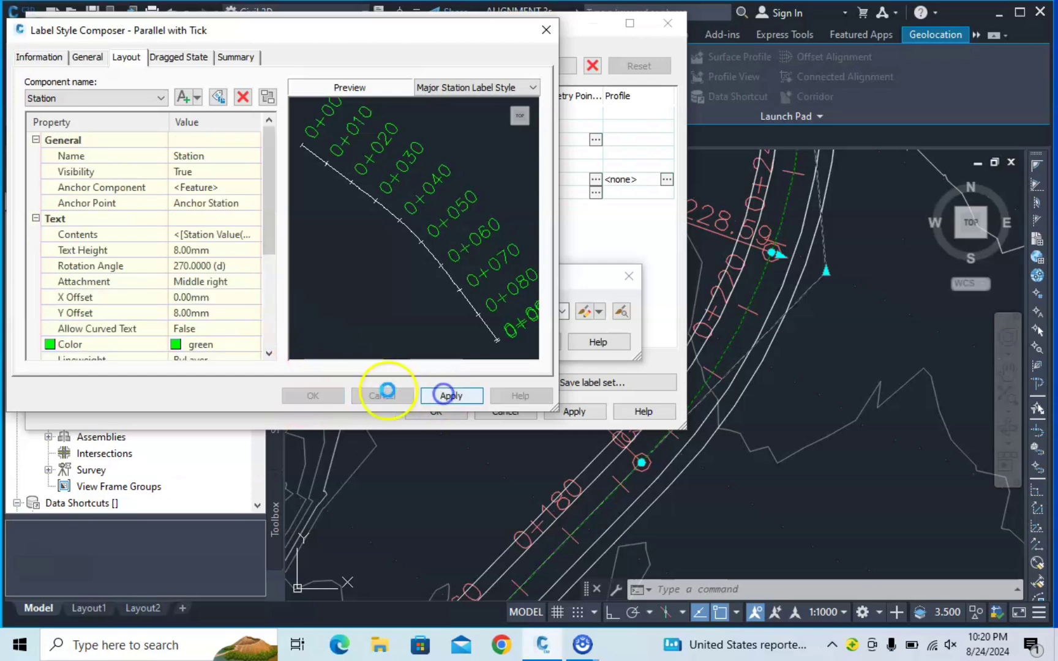
left_click(301, 411)
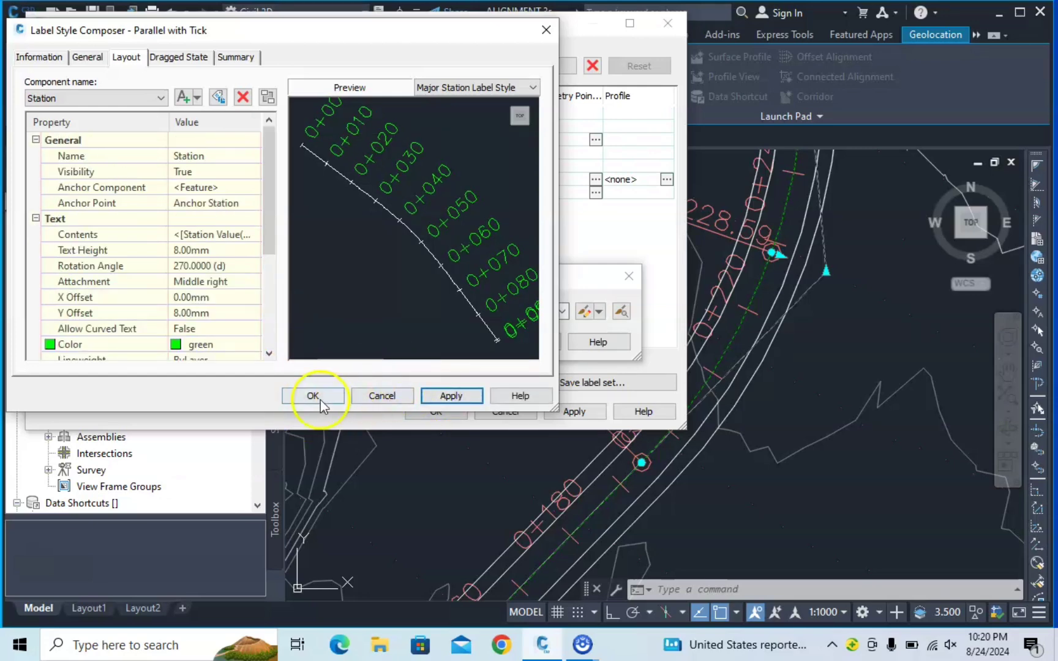
left_click(315, 396)
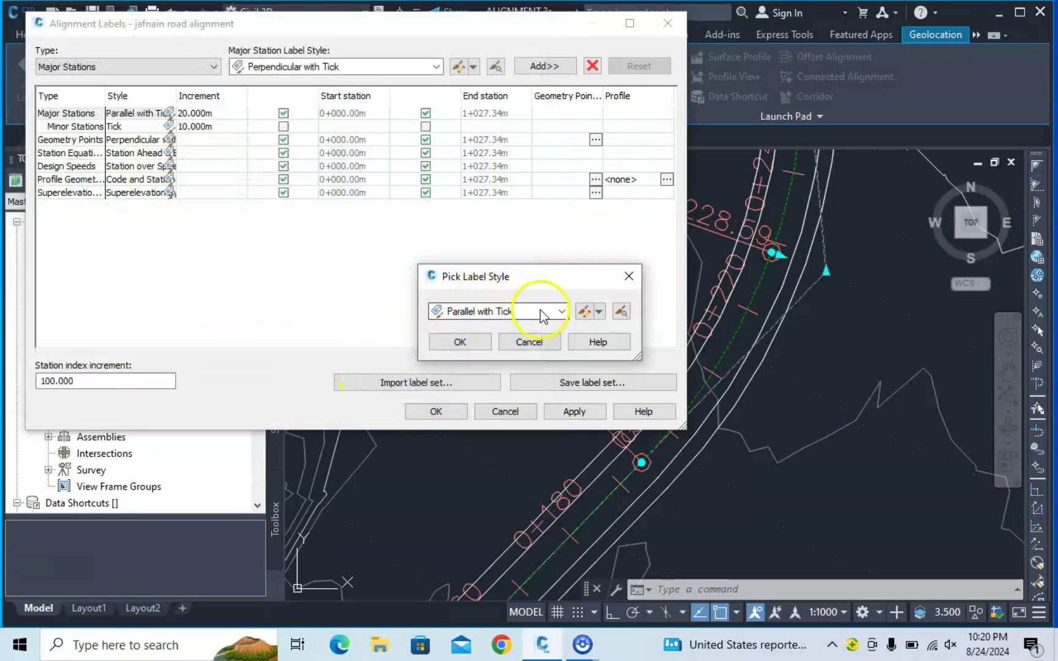
Accept Parallel with Tick as the major station label style and apply the label settings to the main road alignment
left_click(460, 342)
left_click(575, 410)
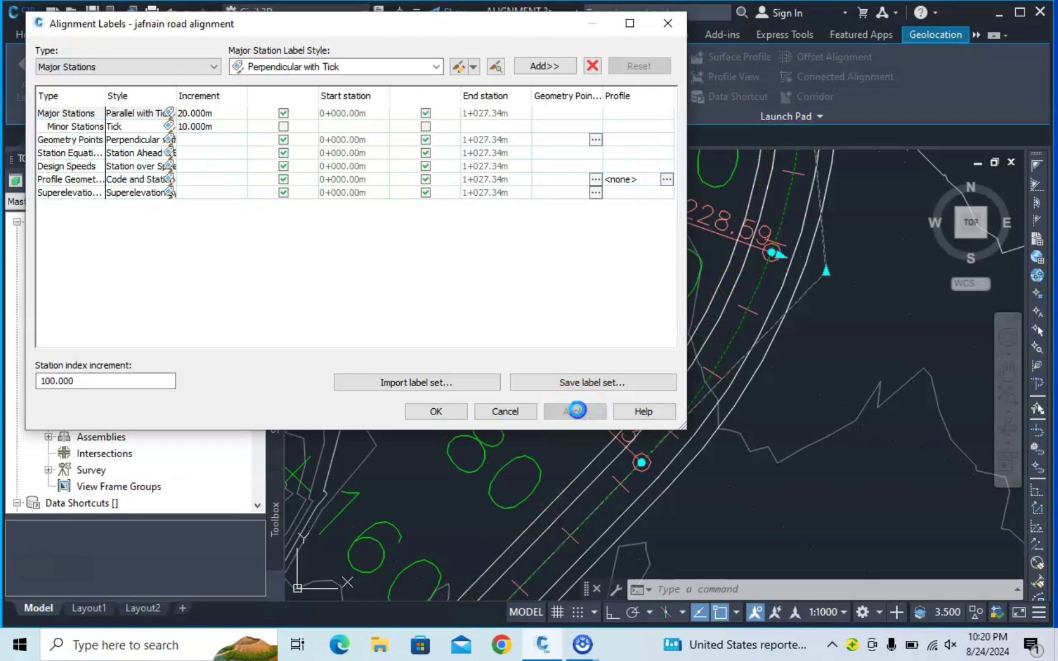
left_click(436, 411)
Examine the size, orientation and spacing of the green station labels along the main road from its start to its end
scroll(573, 382, "down", 5)
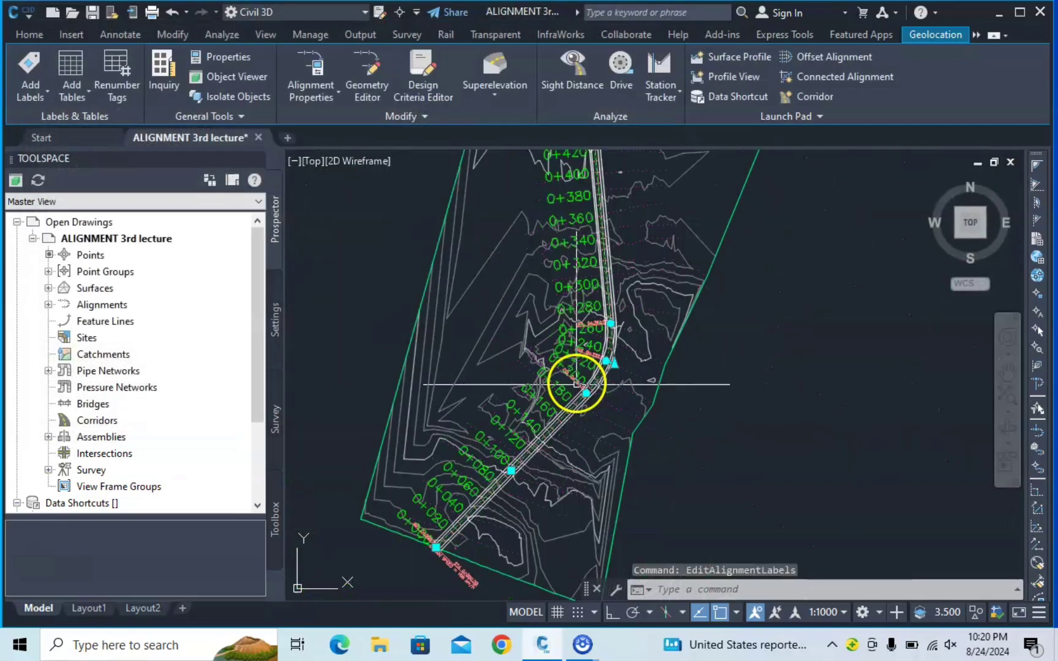
middle_click_drag(515, 472, 566, 432)
scroll(479, 456, "up", 5)
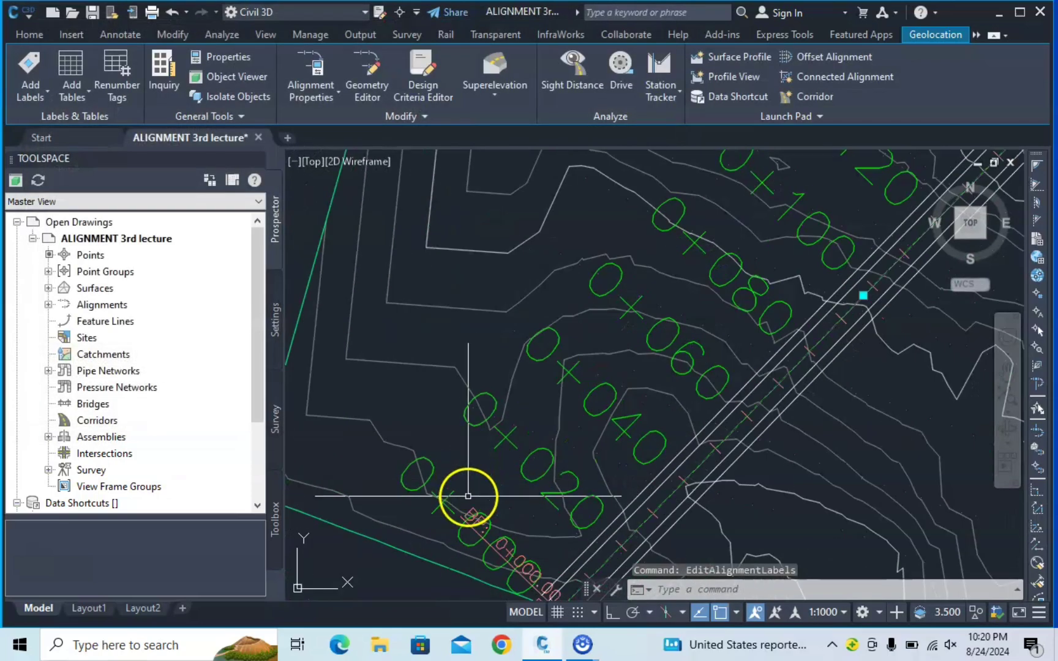
scroll(470, 524, "up", 2)
scroll(459, 402, "up", 3)
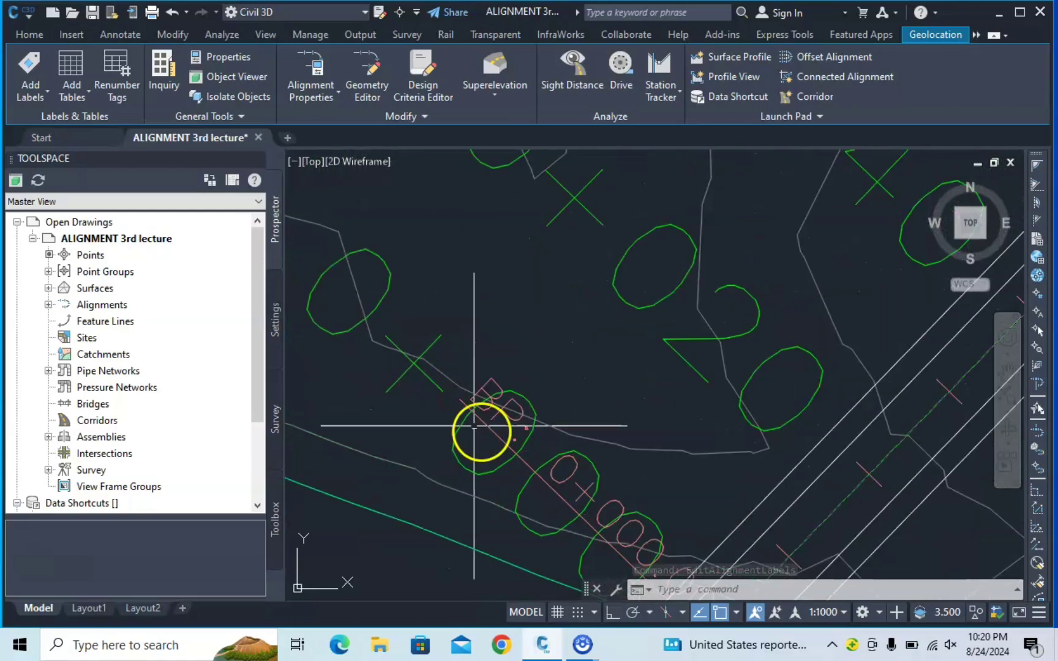
scroll(509, 402, "down", 2)
scroll(557, 446, "up", 3)
scroll(559, 441, "down", 6)
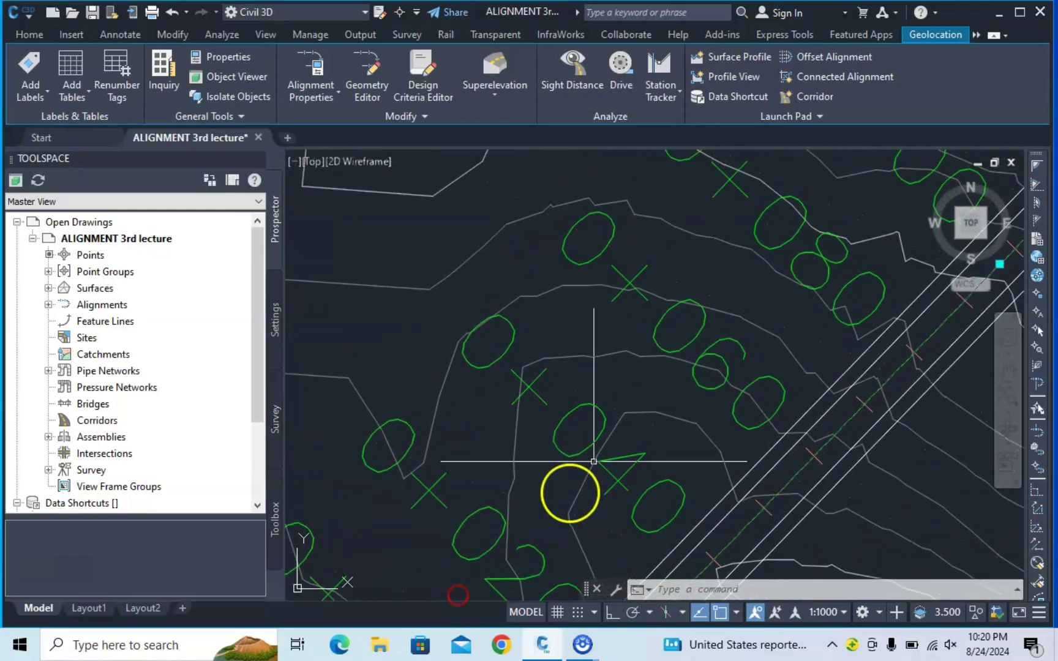
middle_click_drag(652, 465, 638, 483)
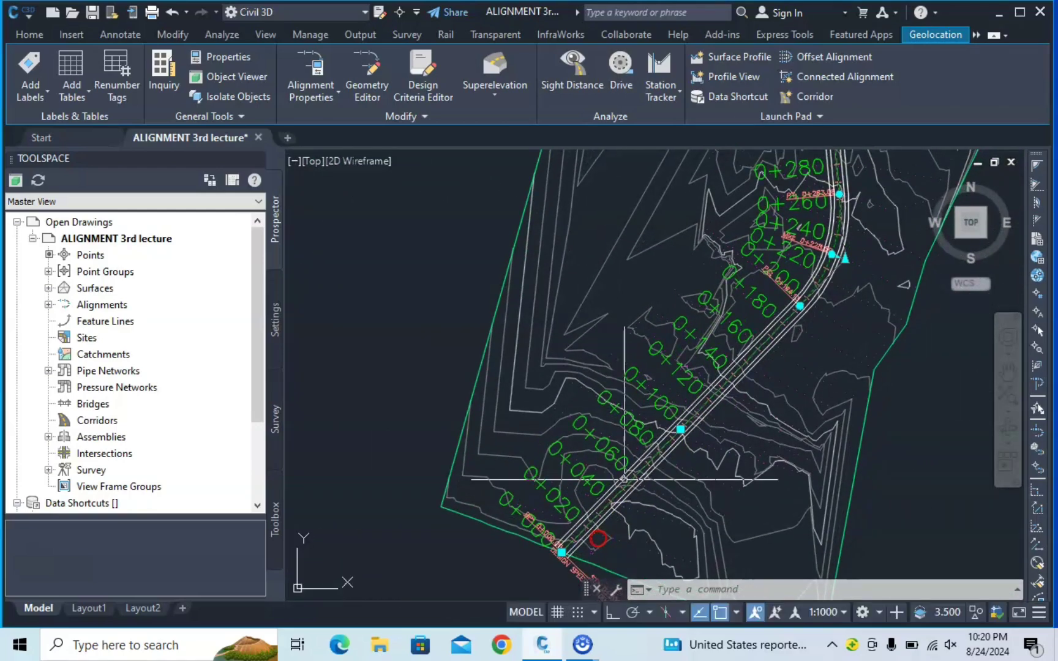
middle_click_drag(746, 155, 560, 404)
mouse_move(623, 176)
middle_mouse_down()
mouse_move(693, 390)
mouse_move(654, 427)
mouse_move(638, 525)
middle_mouse_up()
scroll(680, 340, "down", 4)
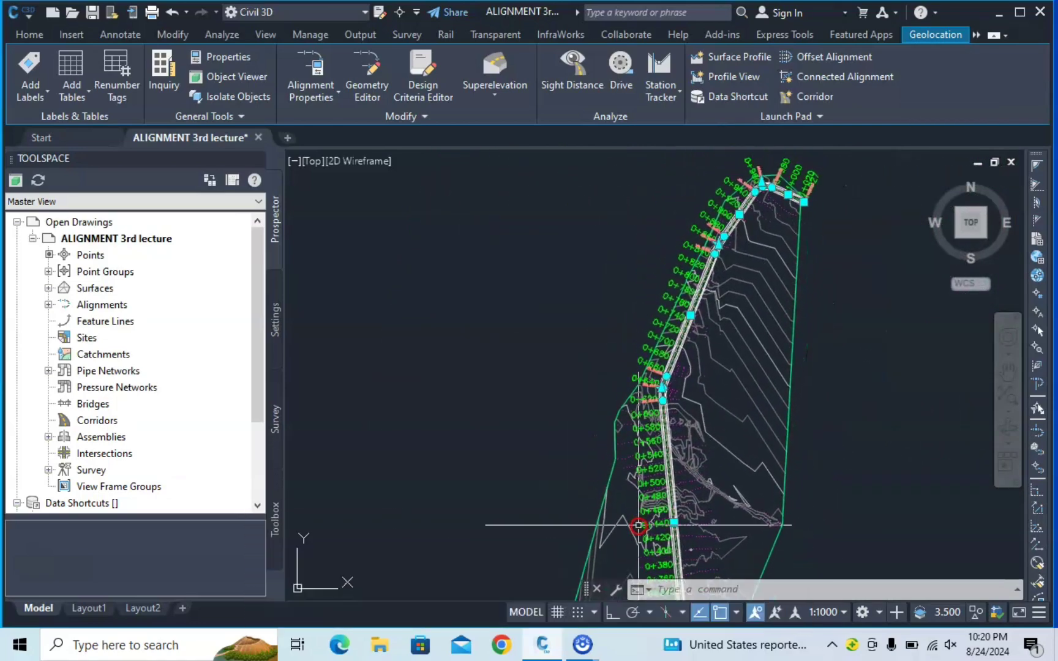
middle_click_drag(674, 306, 620, 431)
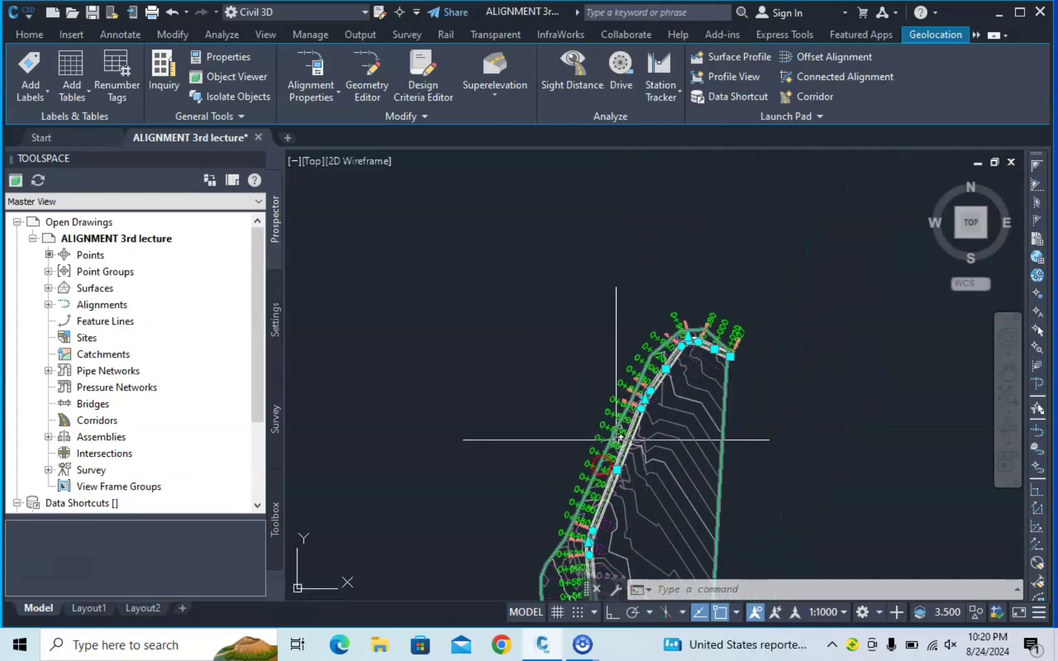
scroll(648, 374, "up", 3)
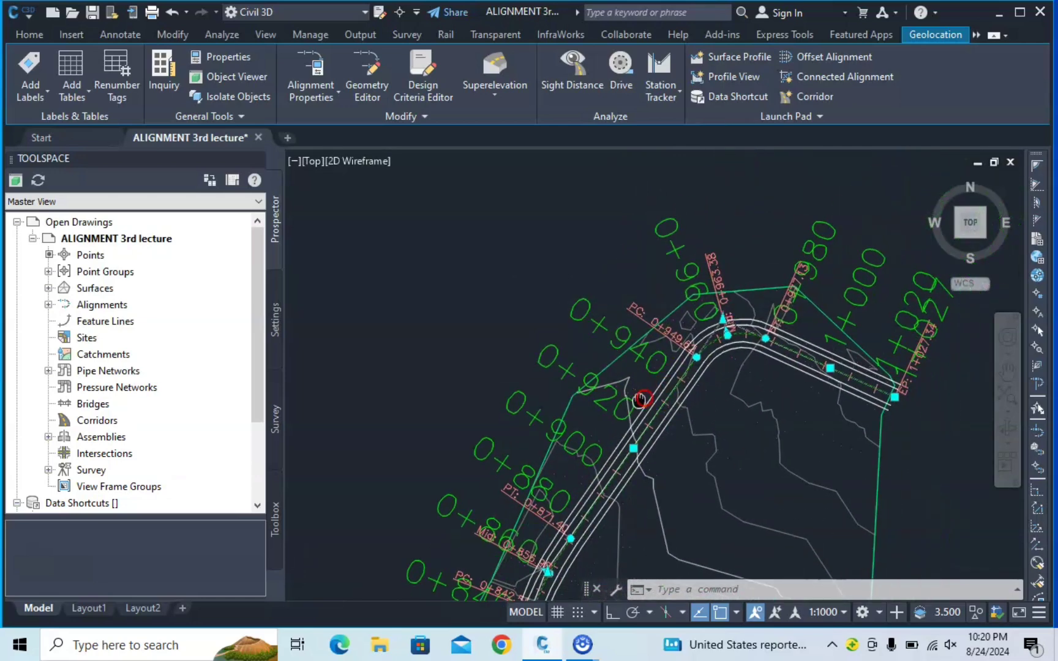